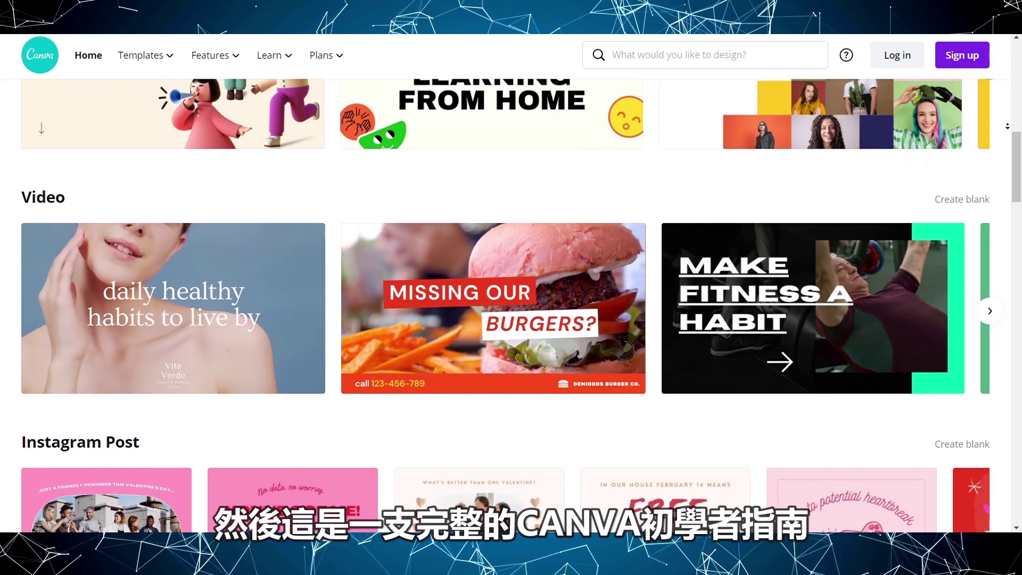
- Begin registering a new Canva account from the Sign up button
scroll(511, 288, "down", 1)
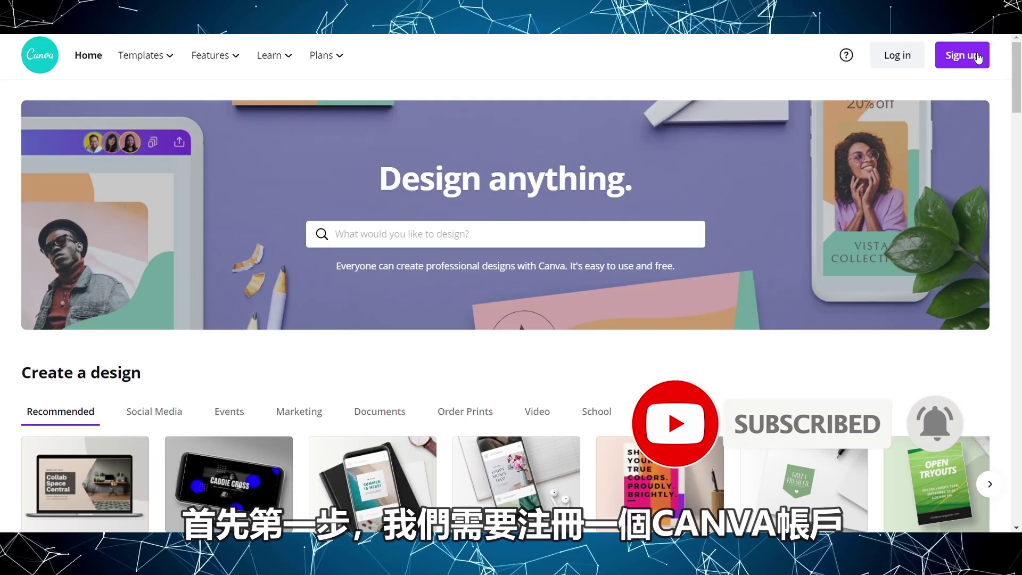
left_click(979, 53)
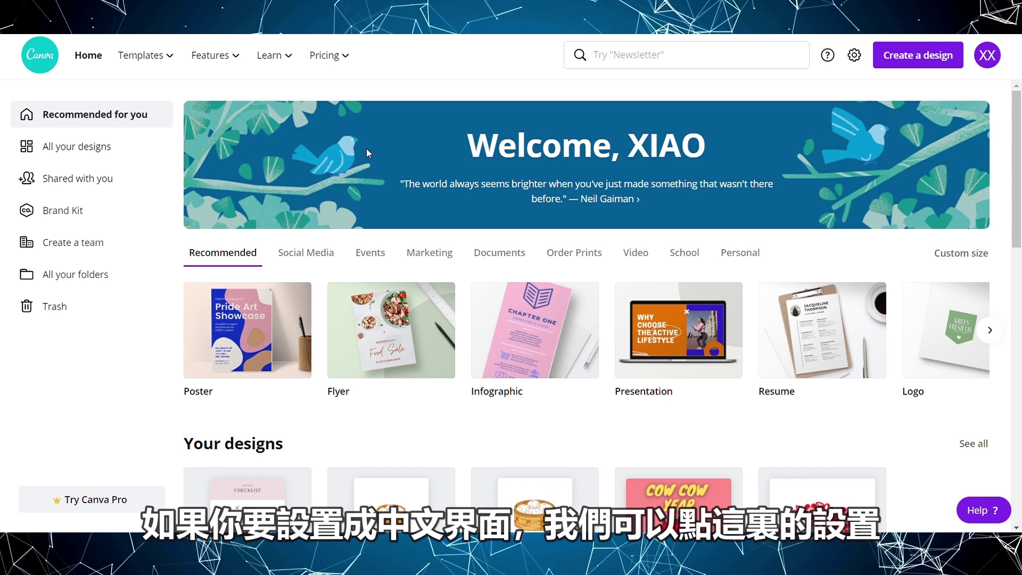
- In account settings, change the interface language to 繁體中文 (台灣)
left_click(854, 56)
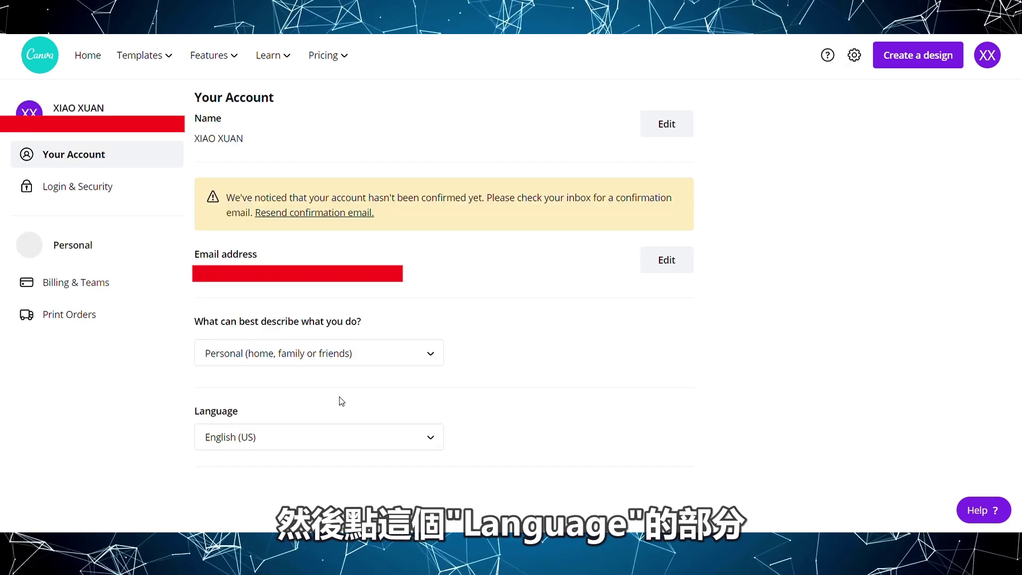
left_click(286, 436)
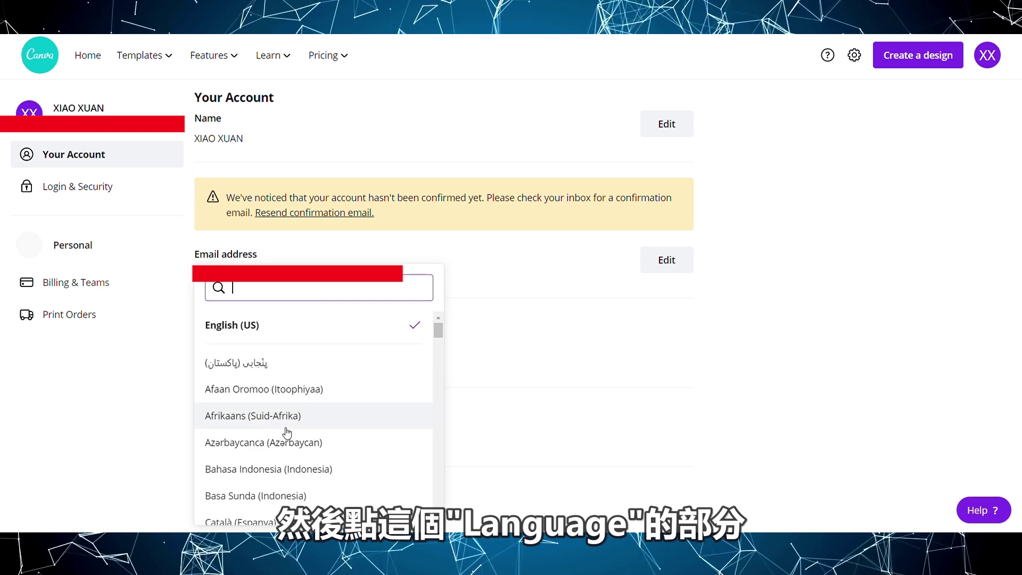
scroll(288, 433, "down", 15)
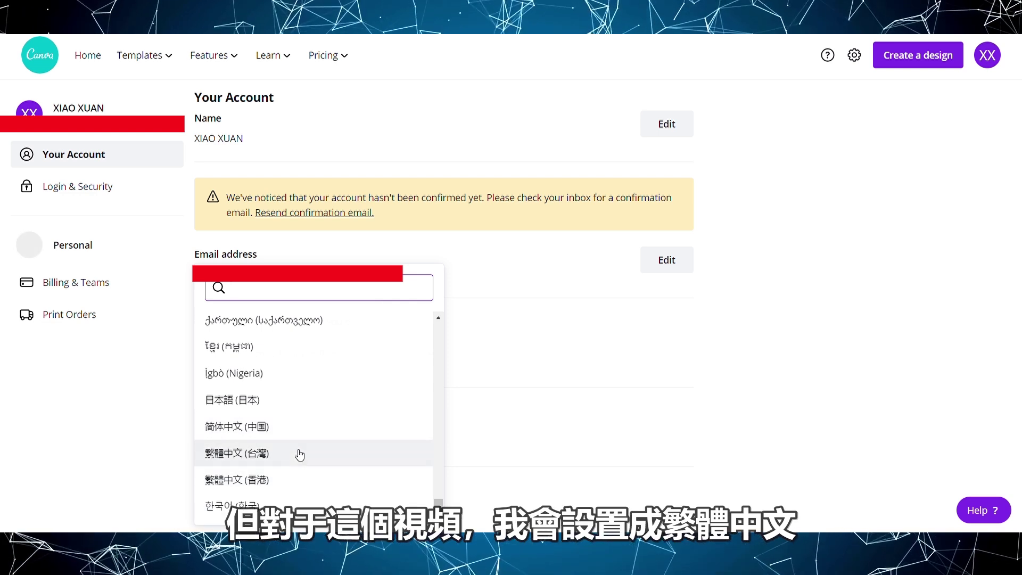
left_click(296, 453)
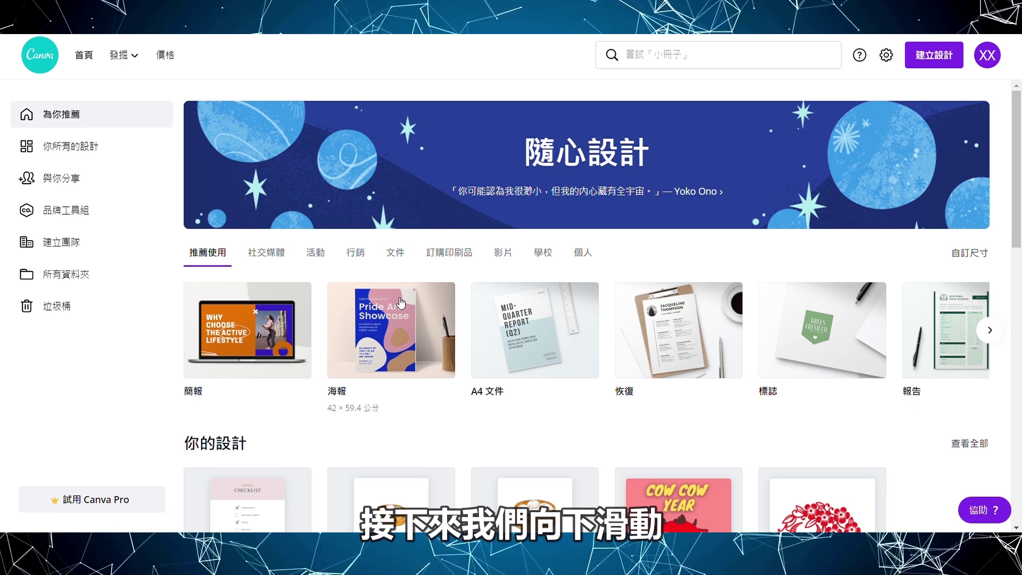
- Look through all your designs, then view the empty 與你分享 shared-designs page
scroll(401, 303, "down", 4)
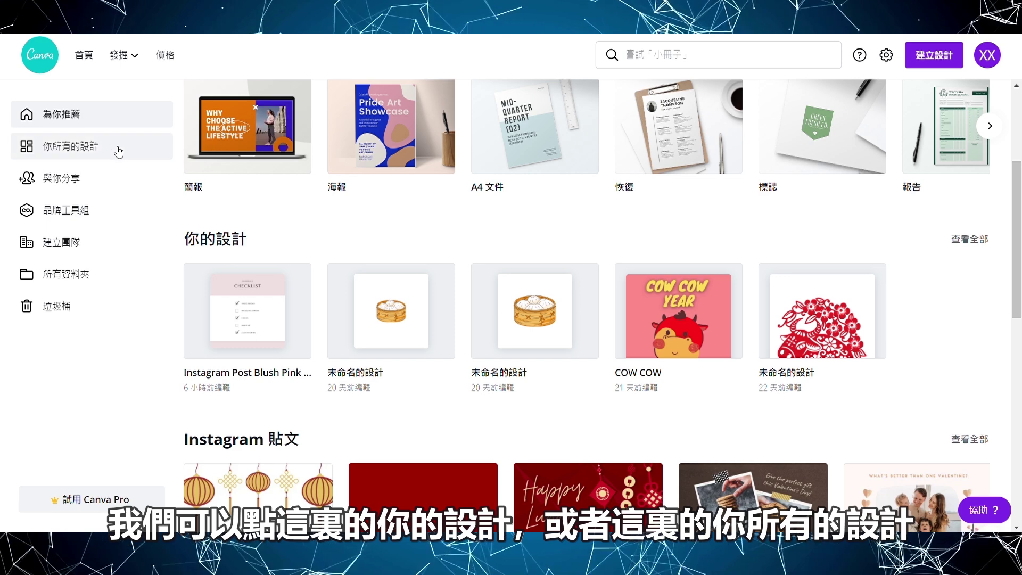
left_click(134, 157)
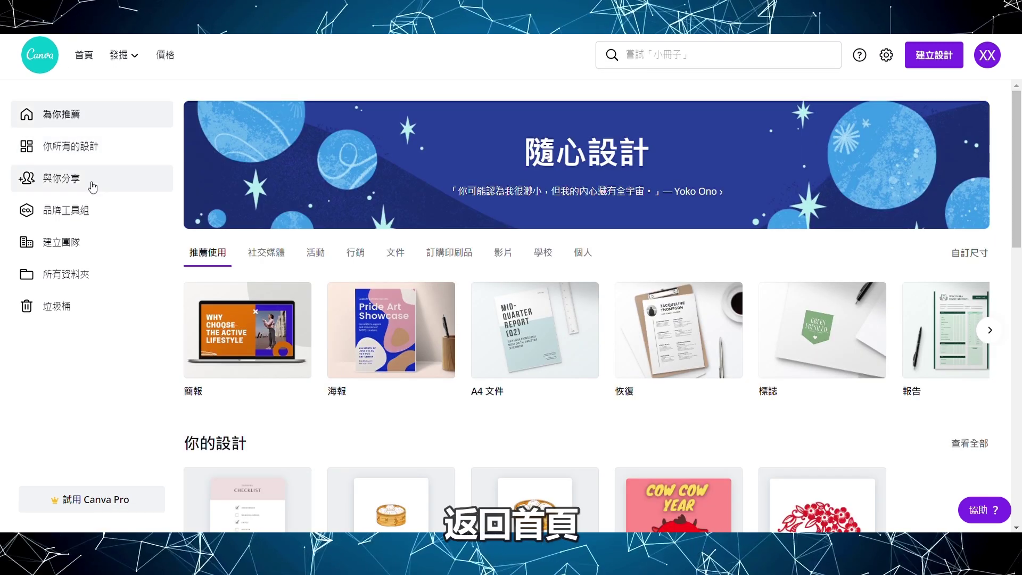
left_click(125, 184)
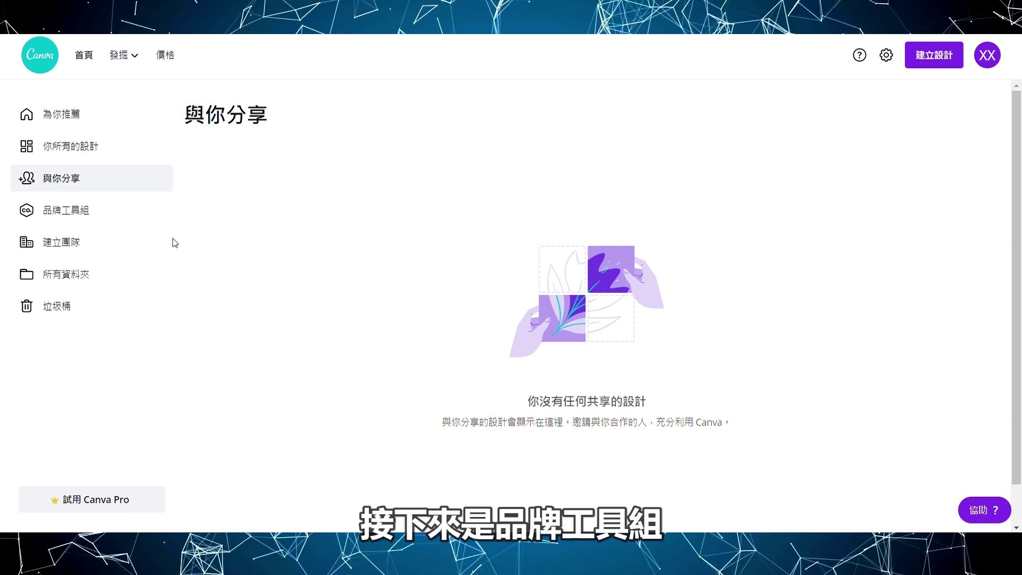
- Visit the Brand Kit and team-creation pages, then go to the 所有資料夾 overview
left_click(104, 214)
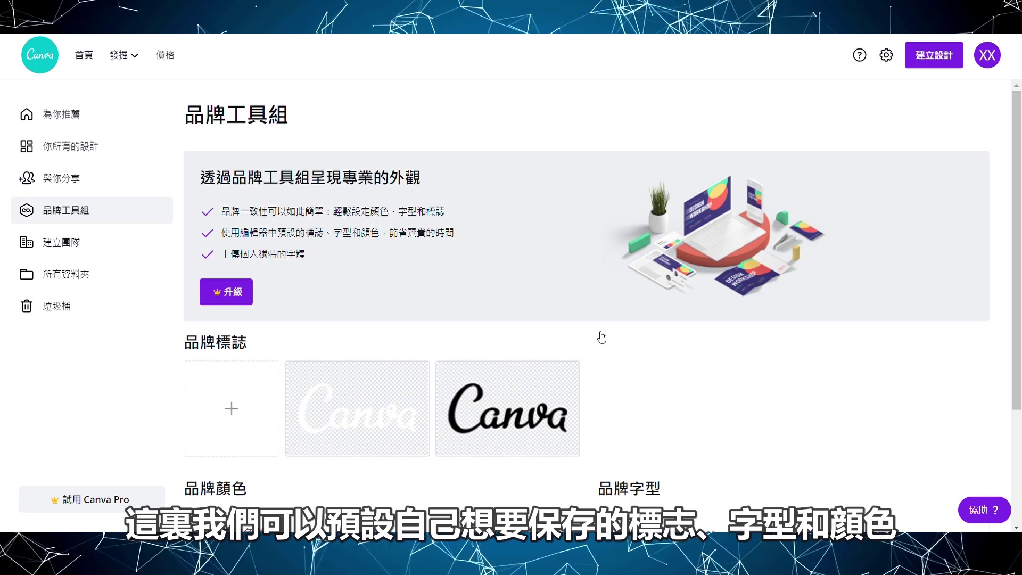
scroll(601, 338, "down", 1)
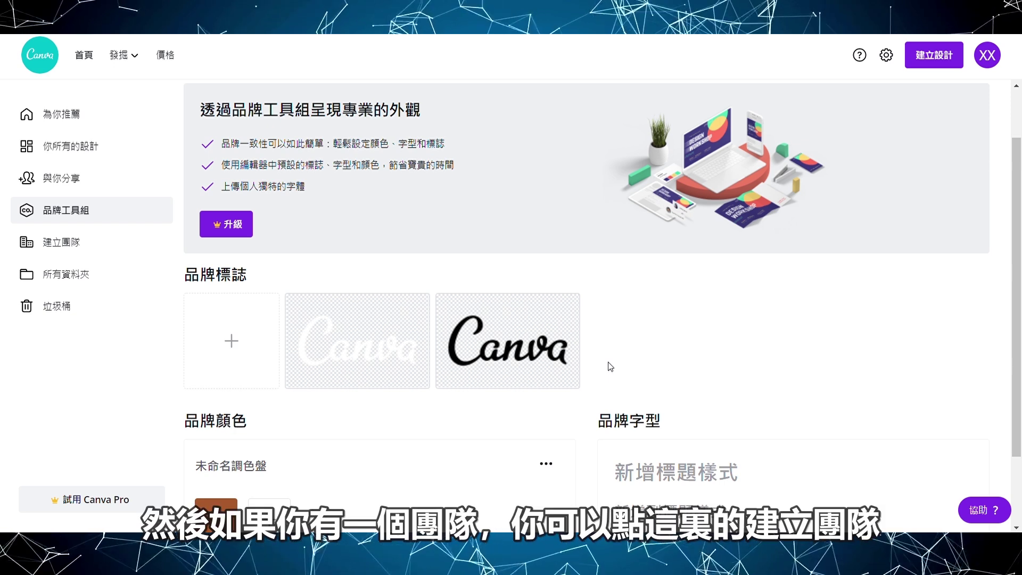
left_click(79, 244)
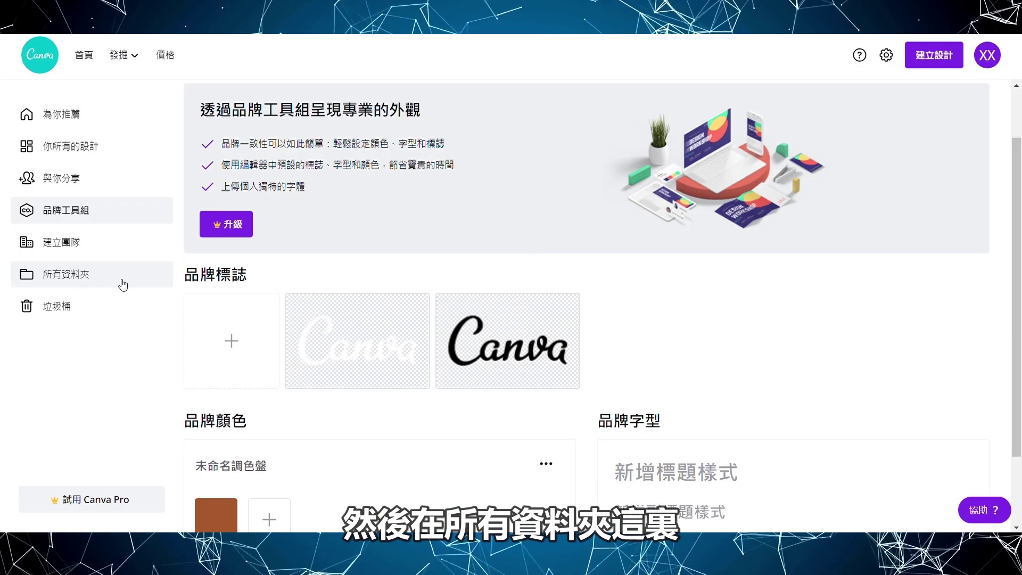
left_click(64, 282)
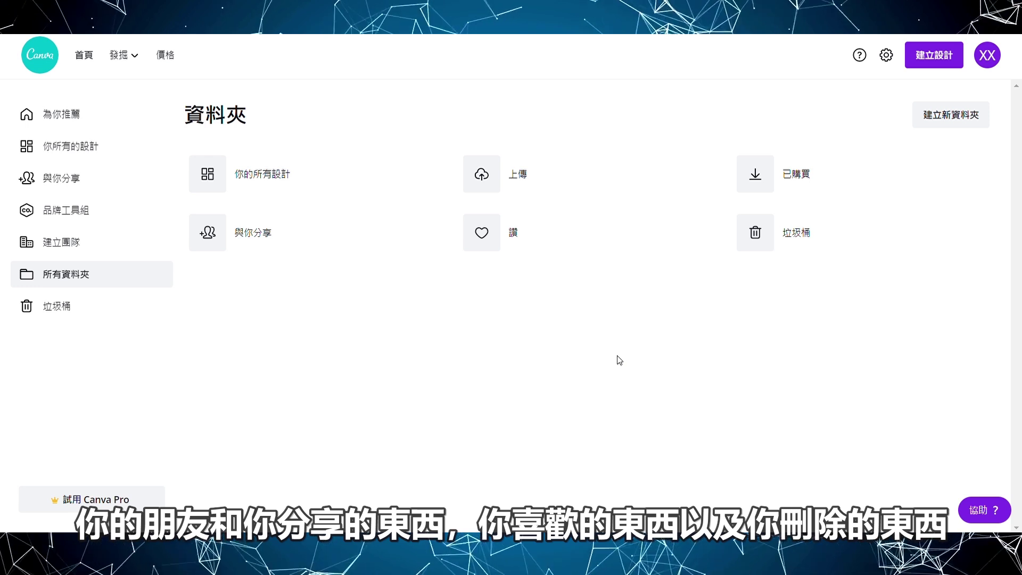
- Create a folder named 脸书文件, then check the empty 垃圾桶 trash page
left_click(974, 122)
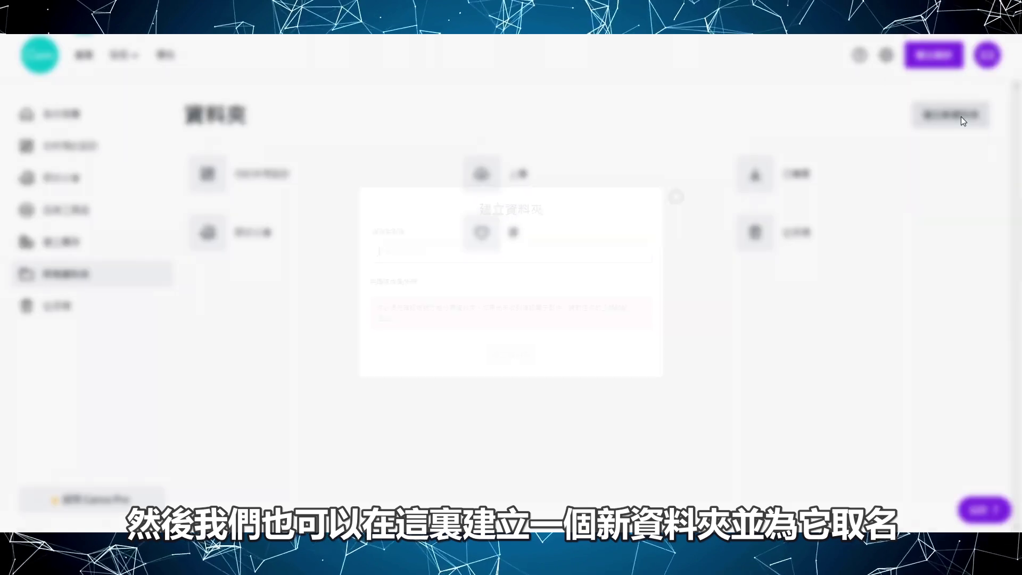
type("脸书文件")
left_click(514, 370)
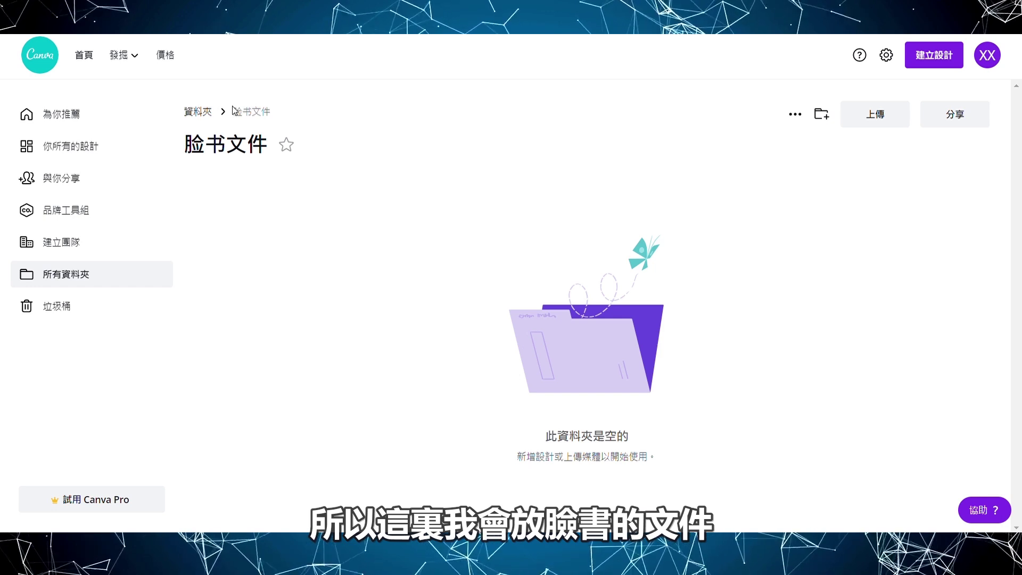
left_click(192, 111)
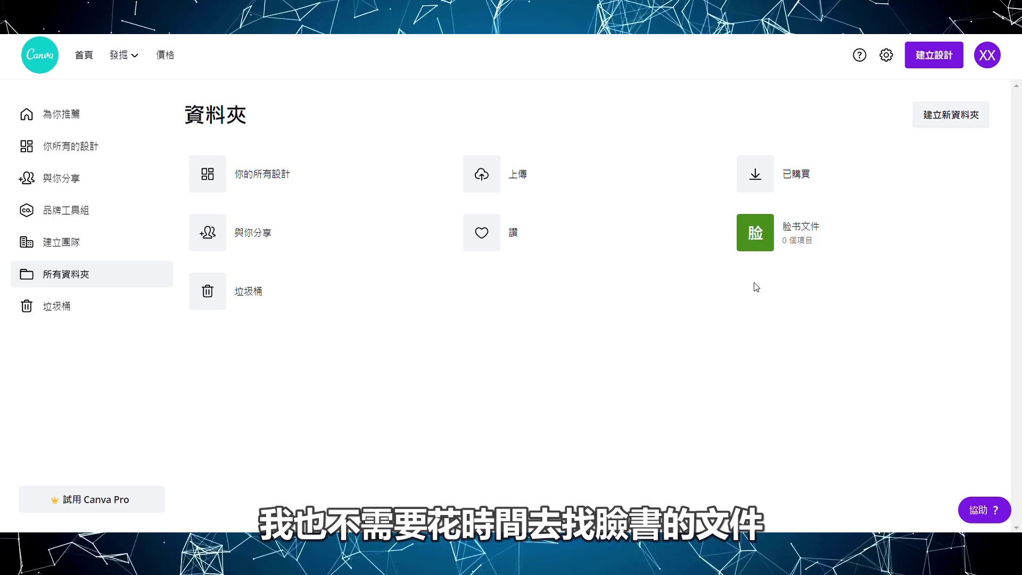
left_click(56, 314)
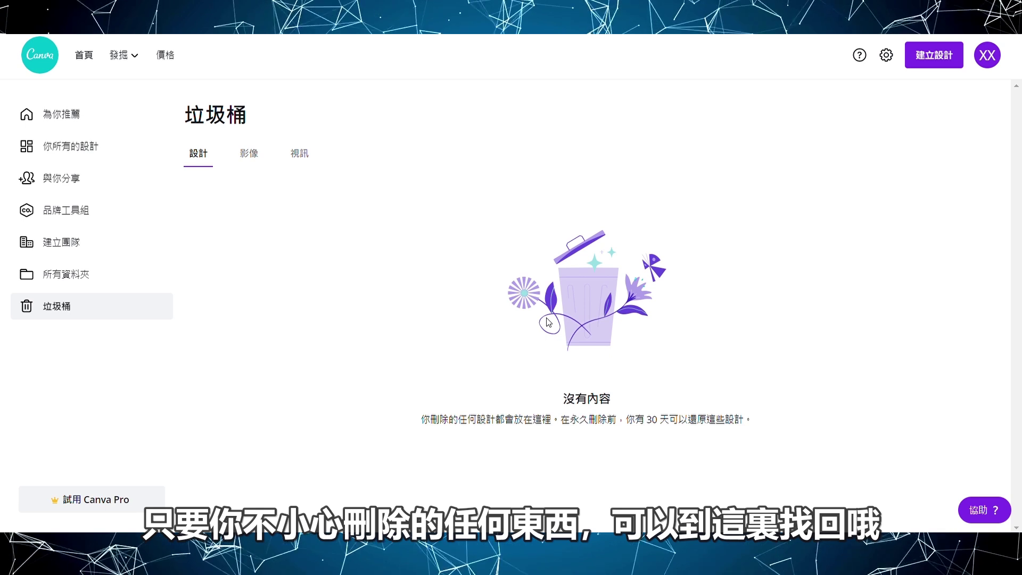
- Return to the 為你推薦 home page and browse the 發掘 Discover menu
left_click(83, 55)
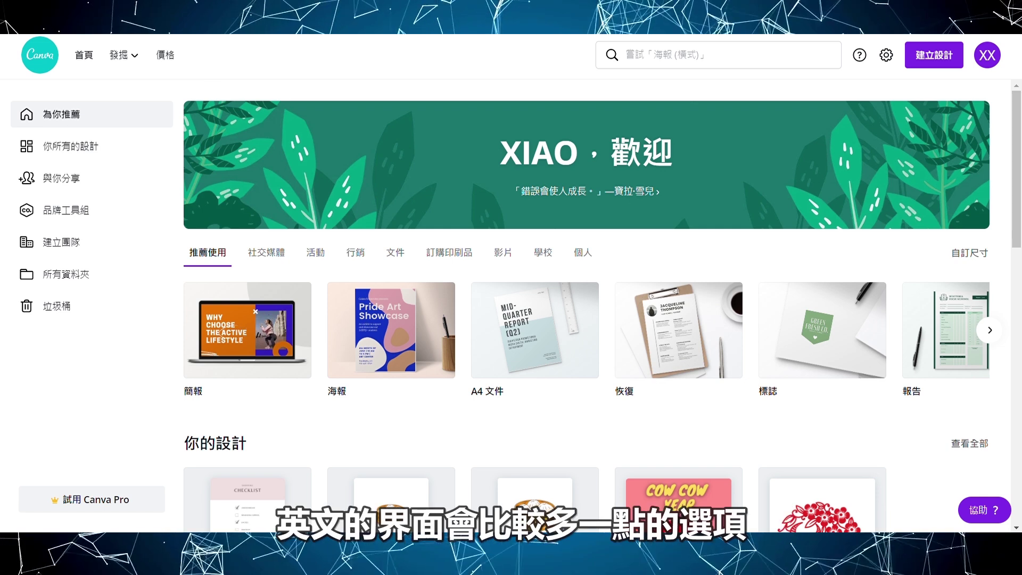
left_click(137, 53)
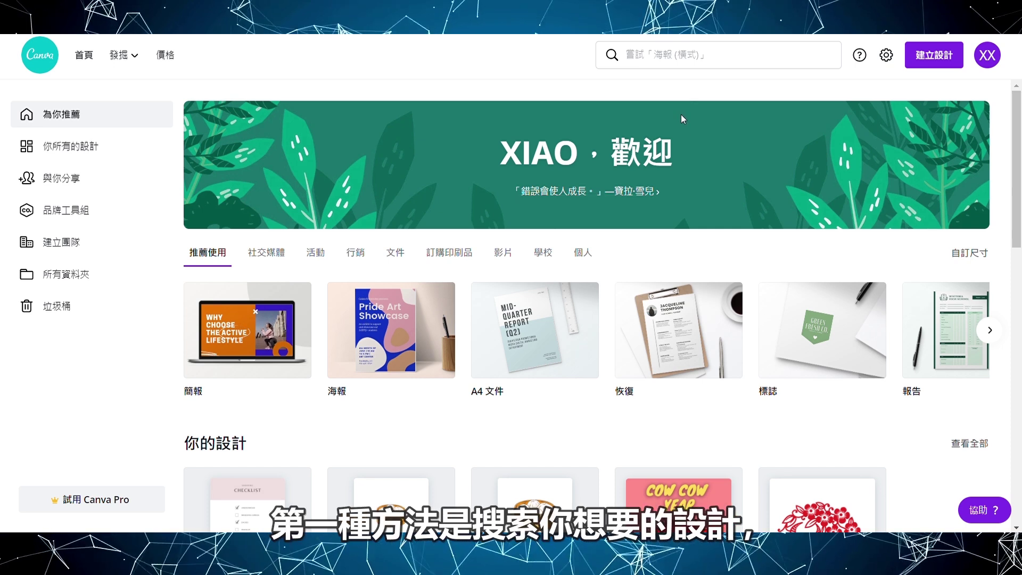
- Search for 'facebook' and scroll through the 社交媒體 social media design types
left_click(663, 56)
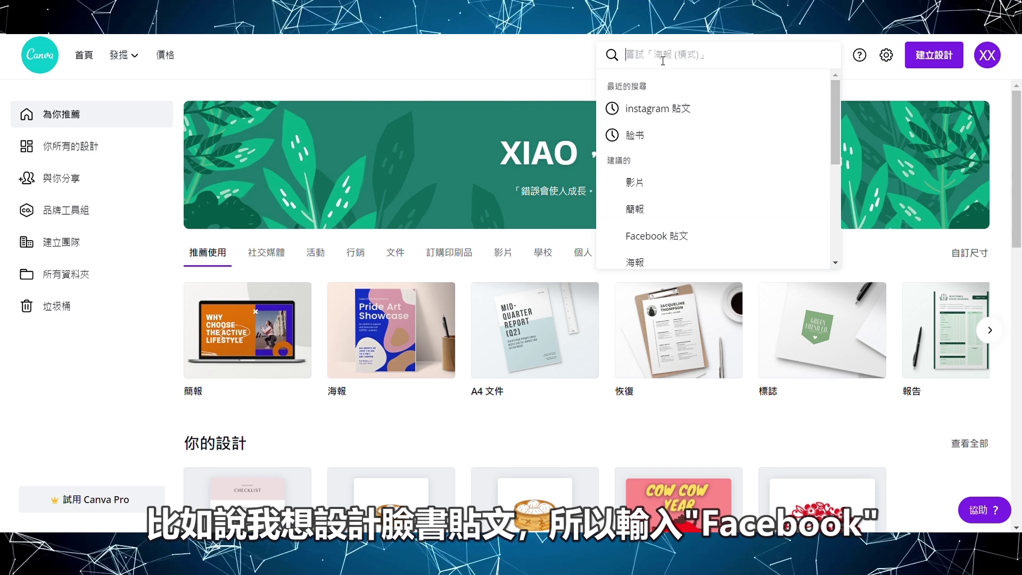
type("facebook")
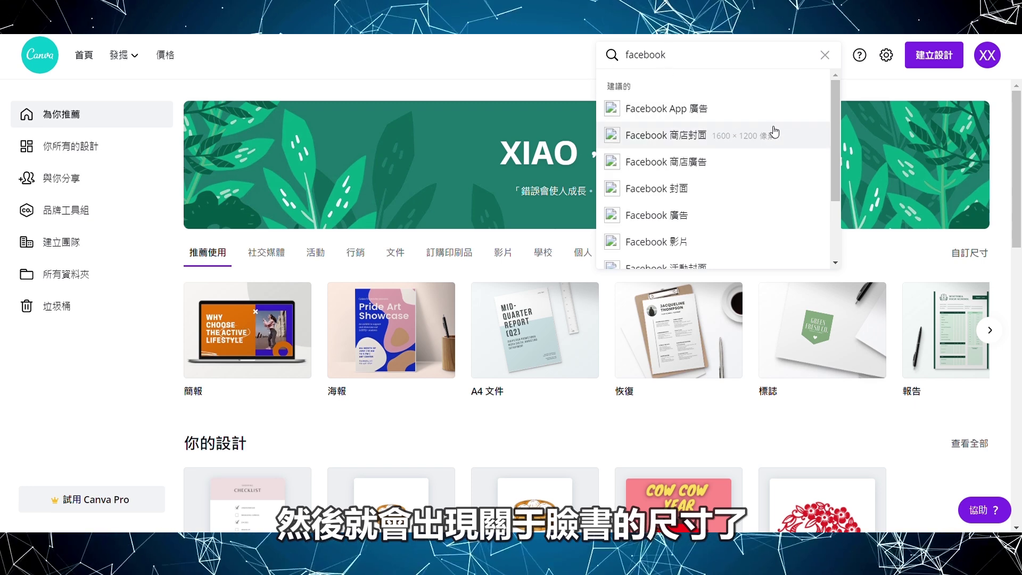
left_click(265, 254)
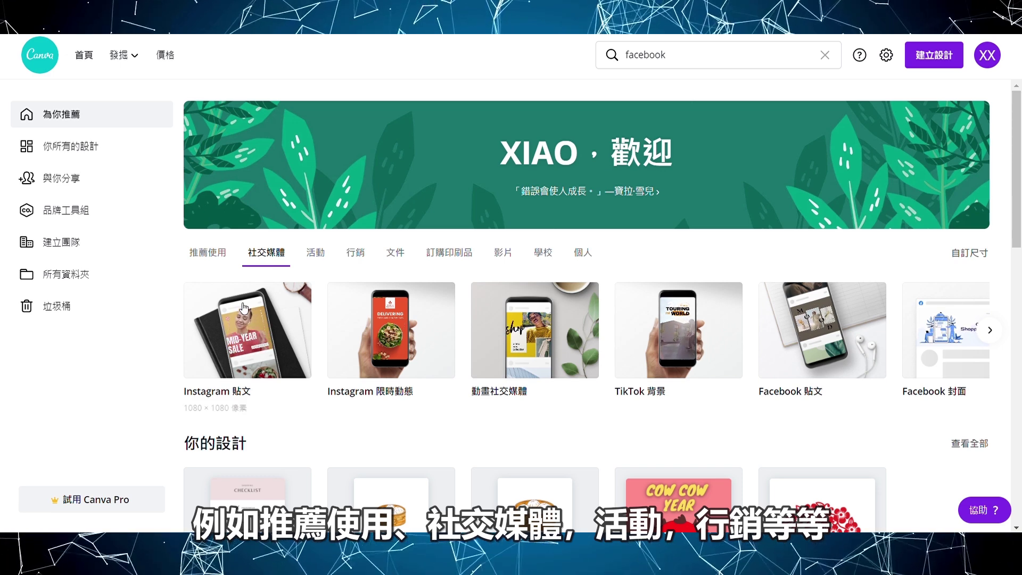
scroll(275, 314, "down", 3)
scroll(275, 314, "down", 3)
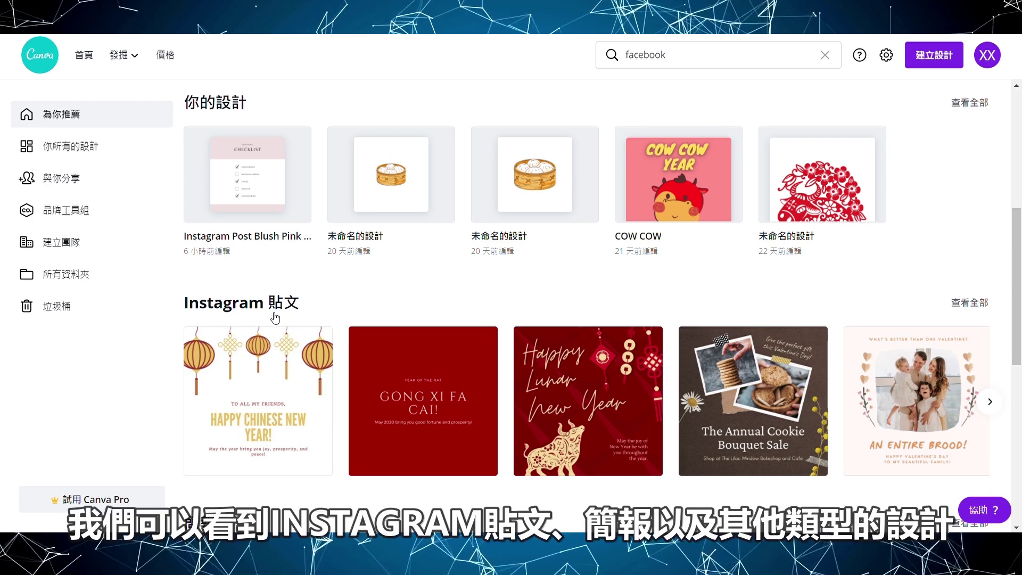
scroll(275, 314, "down", 1)
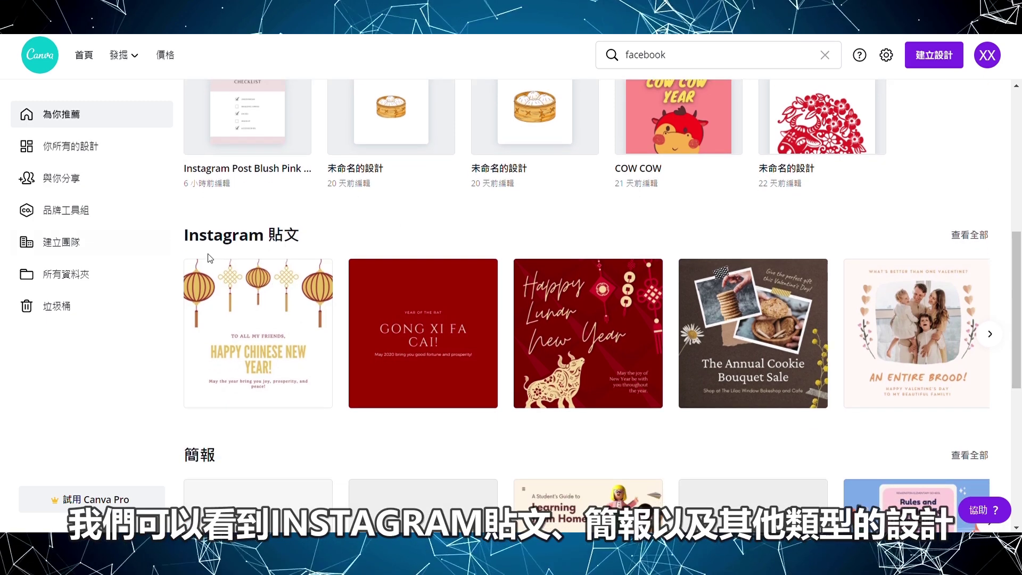
scroll(261, 240, "down", 3)
scroll(244, 274, "down", 3)
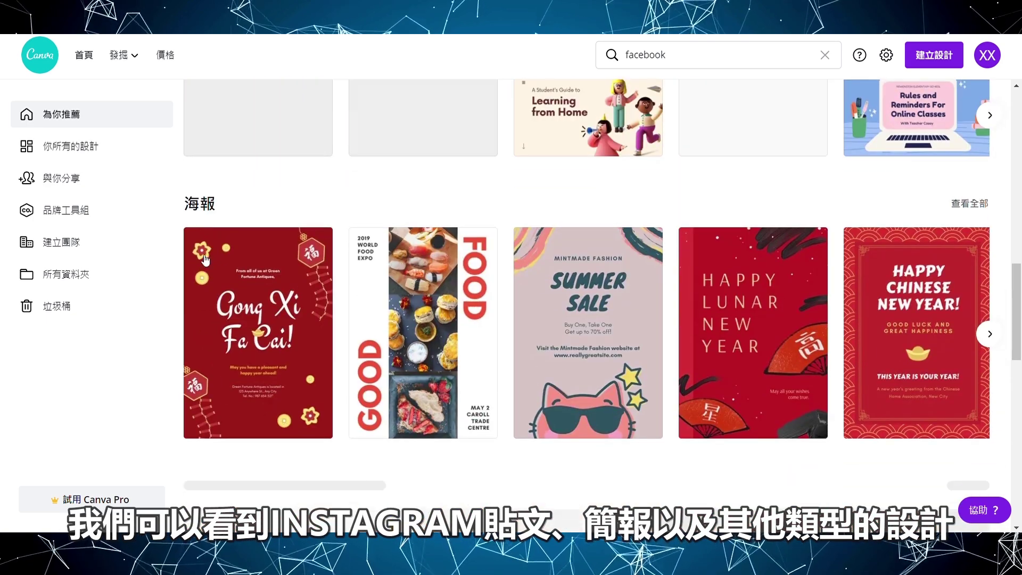
scroll(229, 287, "down", 3)
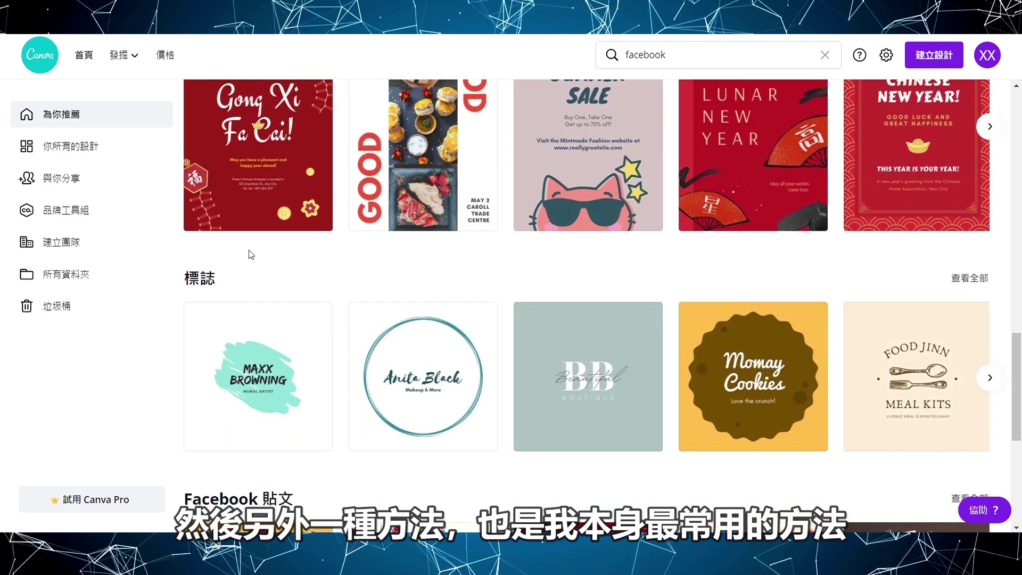
scroll(234, 255, "down", 3)
scroll(252, 230, "down", 3)
scroll(252, 230, "down", 3)
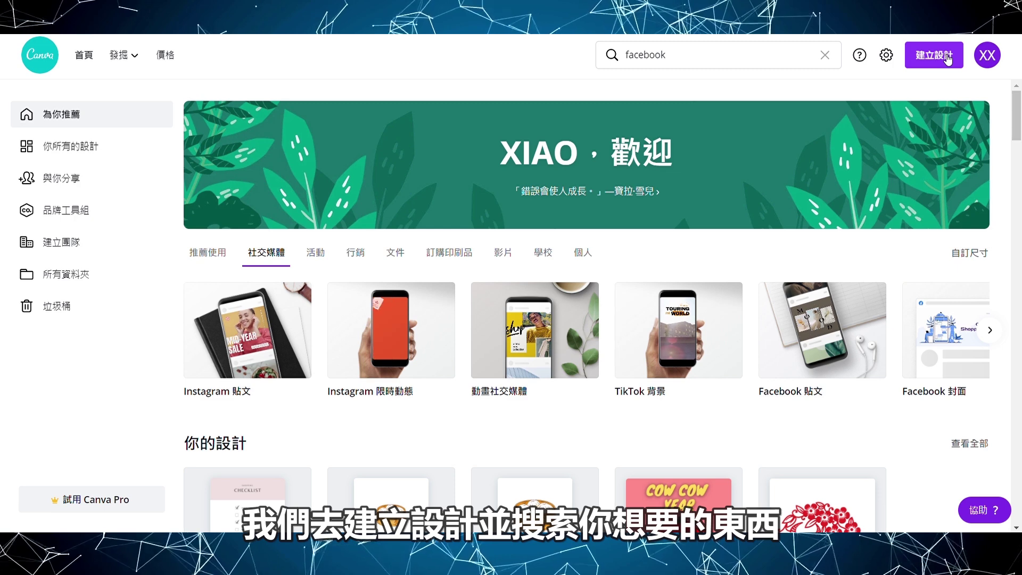
- Start a custom-size design keeping 像素 (pixels), then search design types for 'instagram'
left_click(950, 61)
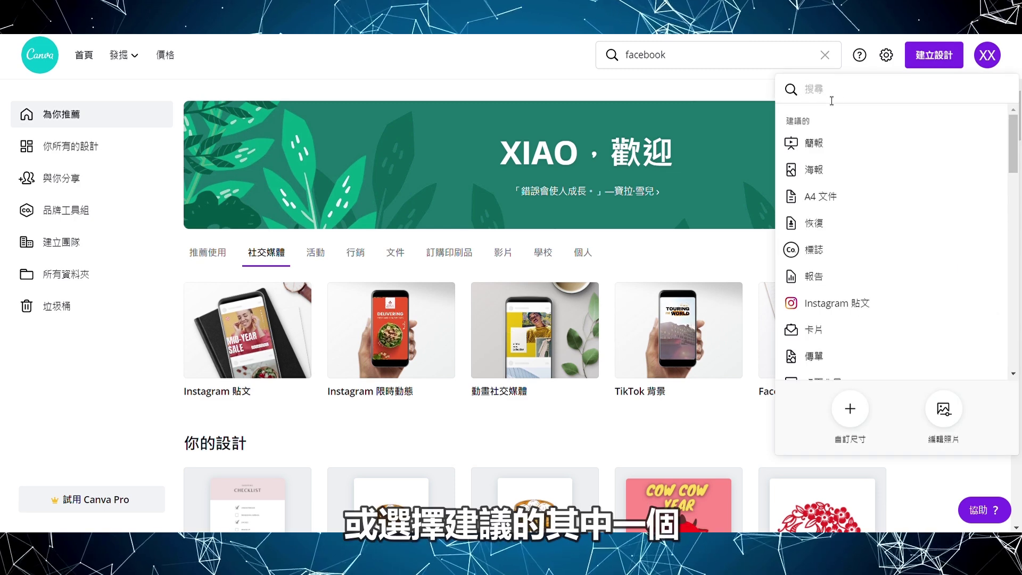
scroll(846, 170, "down", 2)
scroll(834, 244, "down", 2)
scroll(862, 282, "down", 1)
scroll(892, 317, "down", 5)
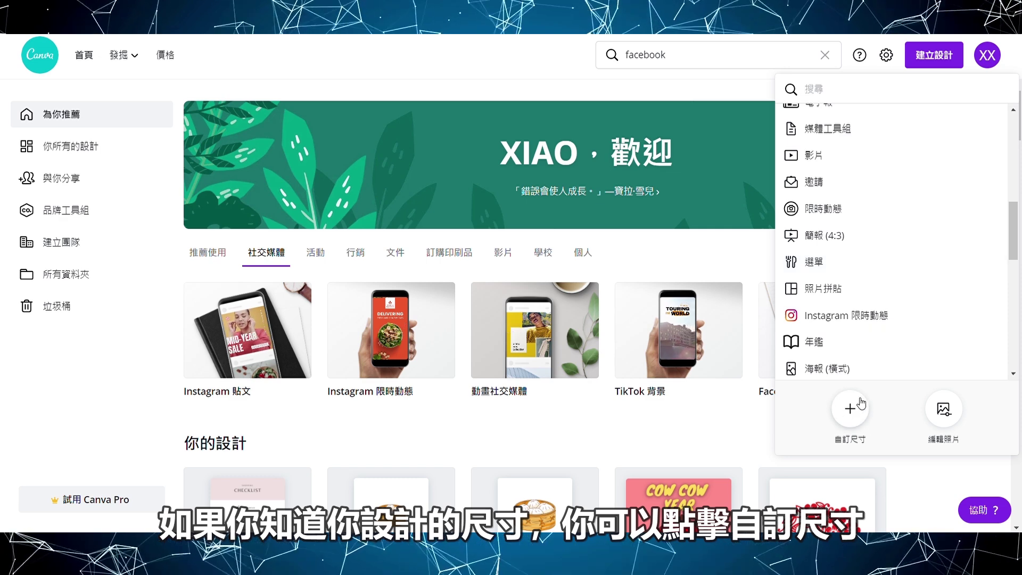
left_click(855, 402)
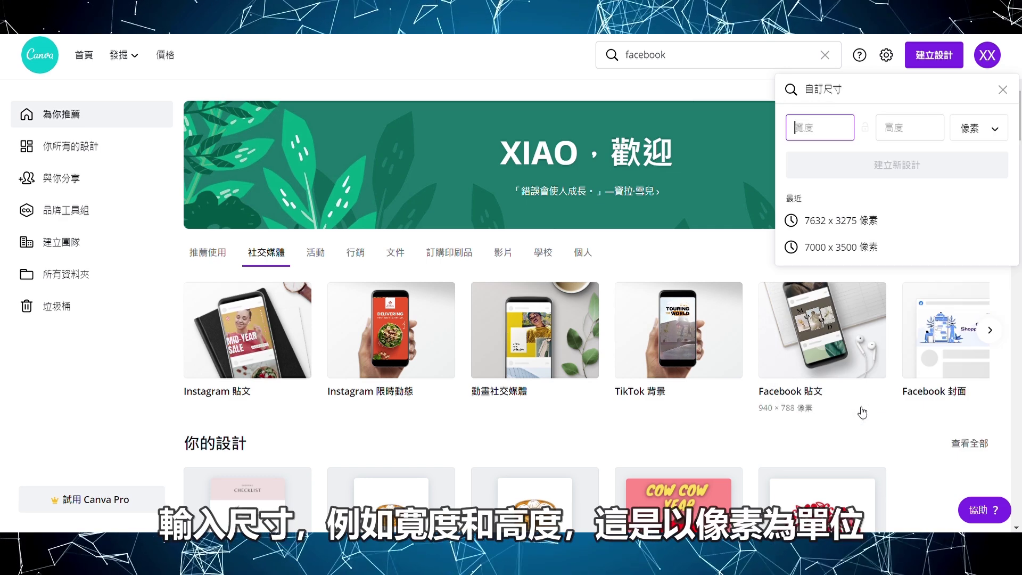
left_click(993, 130)
left_click(994, 131)
left_click(993, 130)
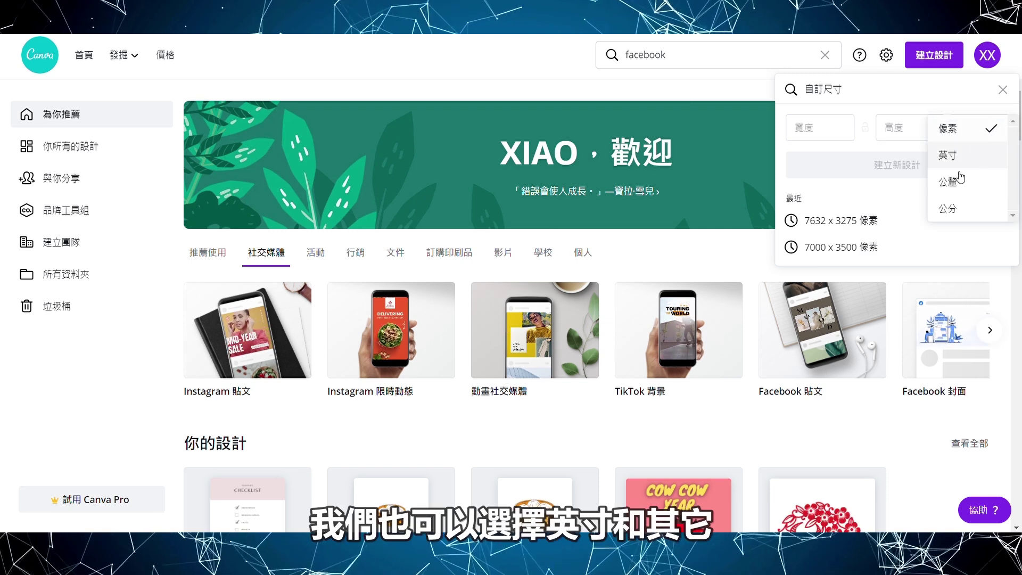
left_click(996, 142)
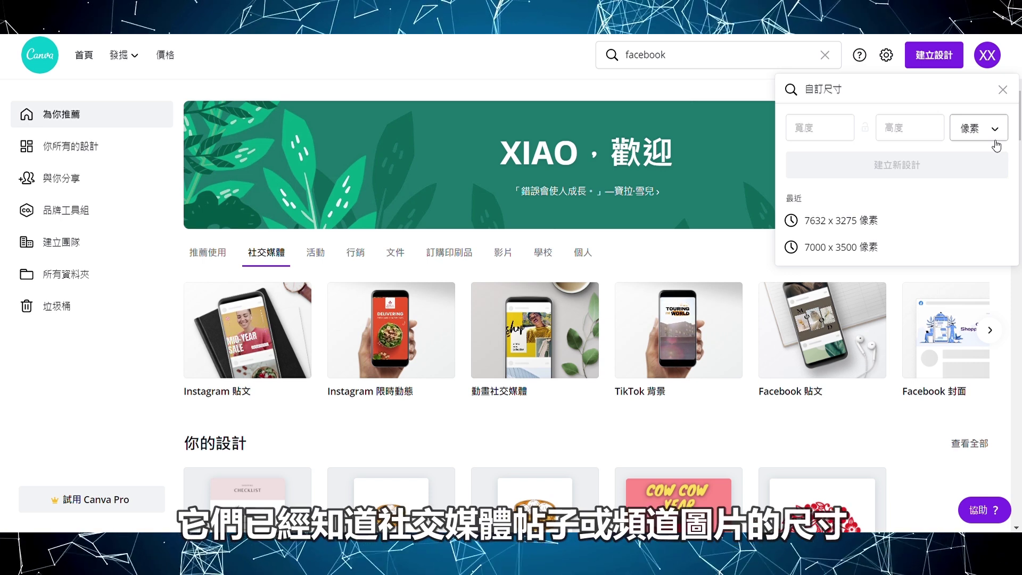
left_click(891, 88)
type("inst")
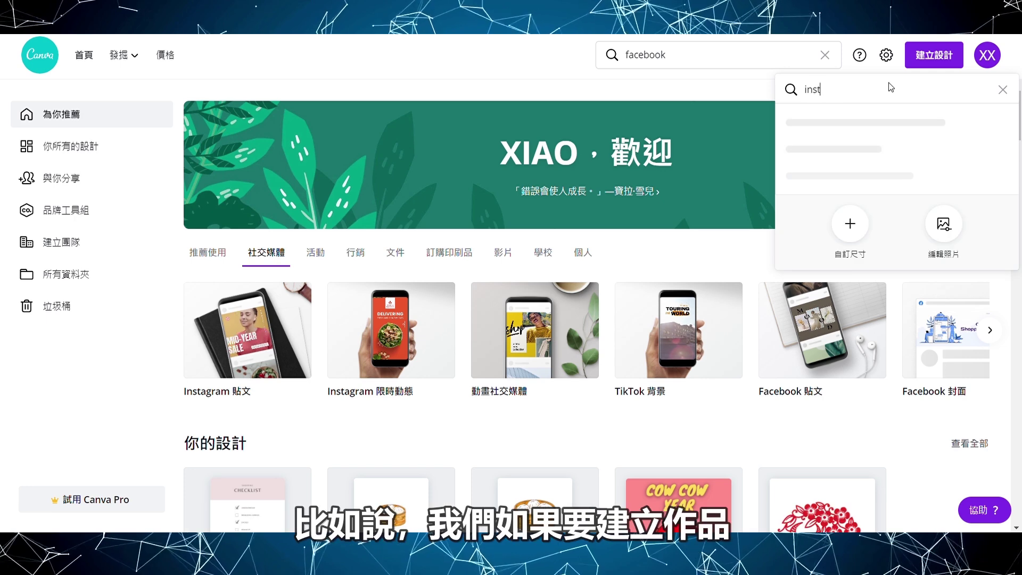
type("agram")
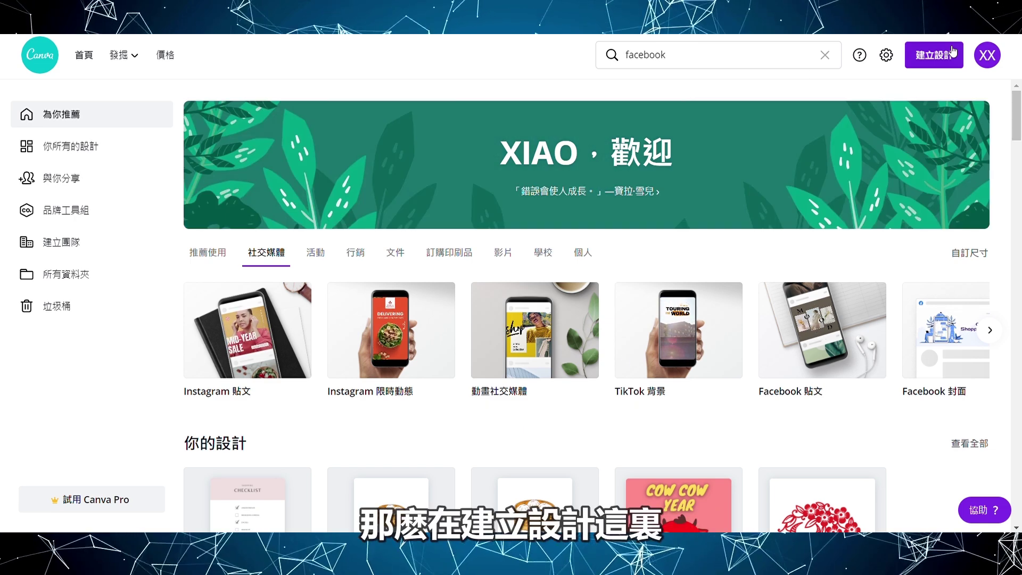
- Open a blank 1080 × 1080 Instagram 貼文 design, then search 'instagram' from the home page
left_click(934, 55)
type("instagram")
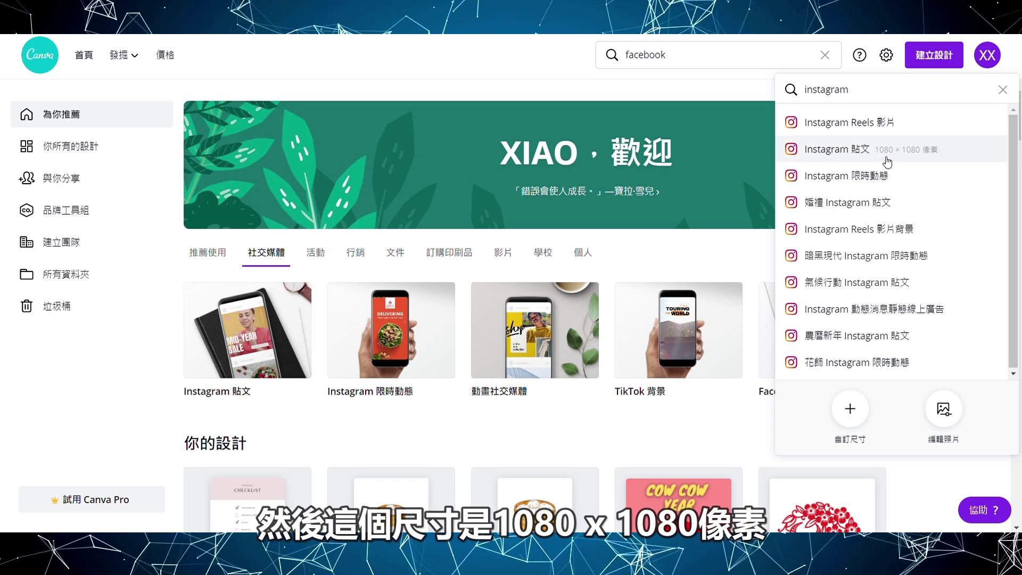
left_click(914, 160)
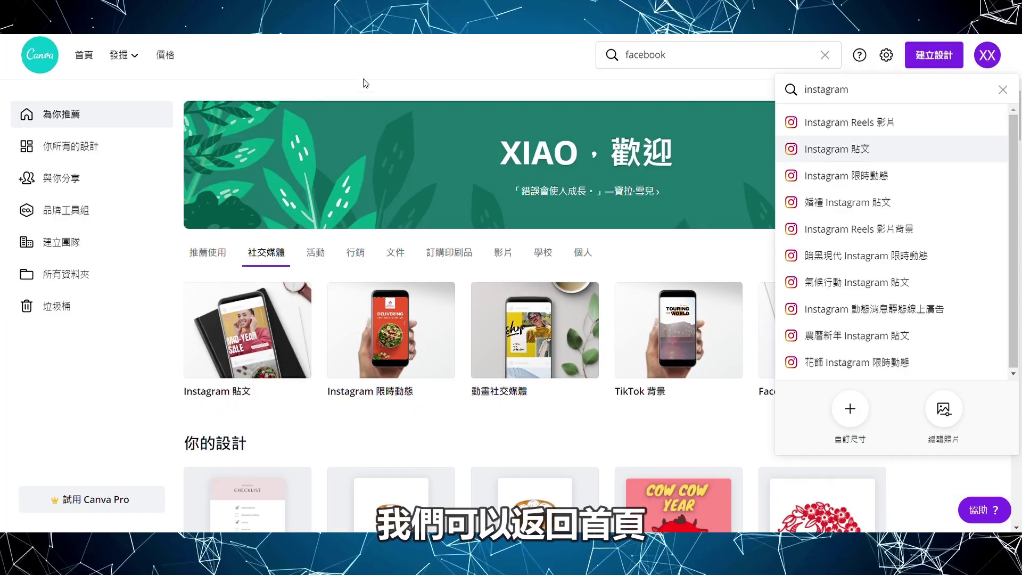
key("Escape")
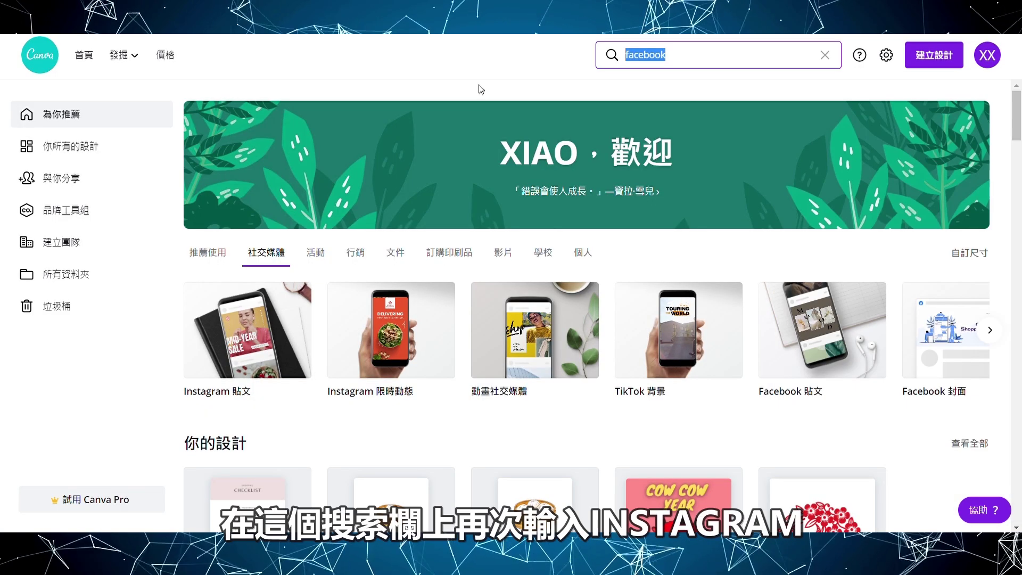
type("instagram")
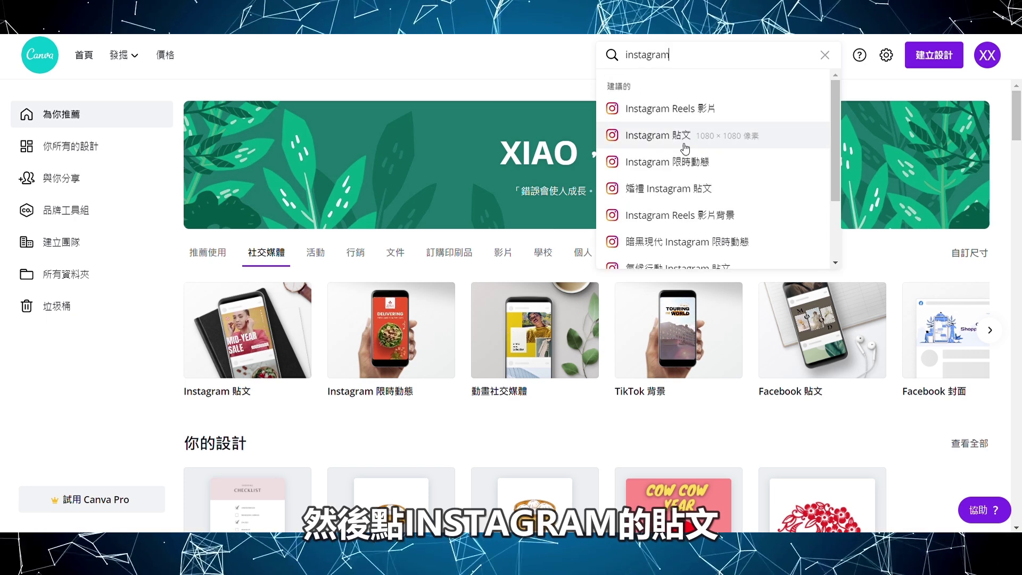
- Browse the Instagram 貼文 templates and open the Cordale High School news template
left_click(750, 136)
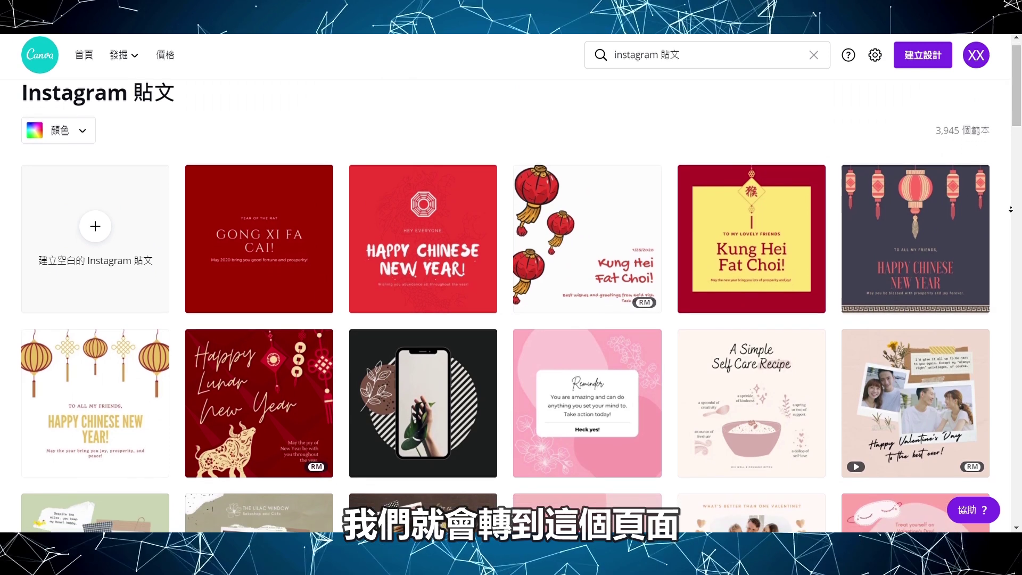
scroll(511, 303, "down", 1)
scroll(511, 304, "down", 1)
scroll(511, 304, "down", 1)
scroll(511, 303, "down", 1)
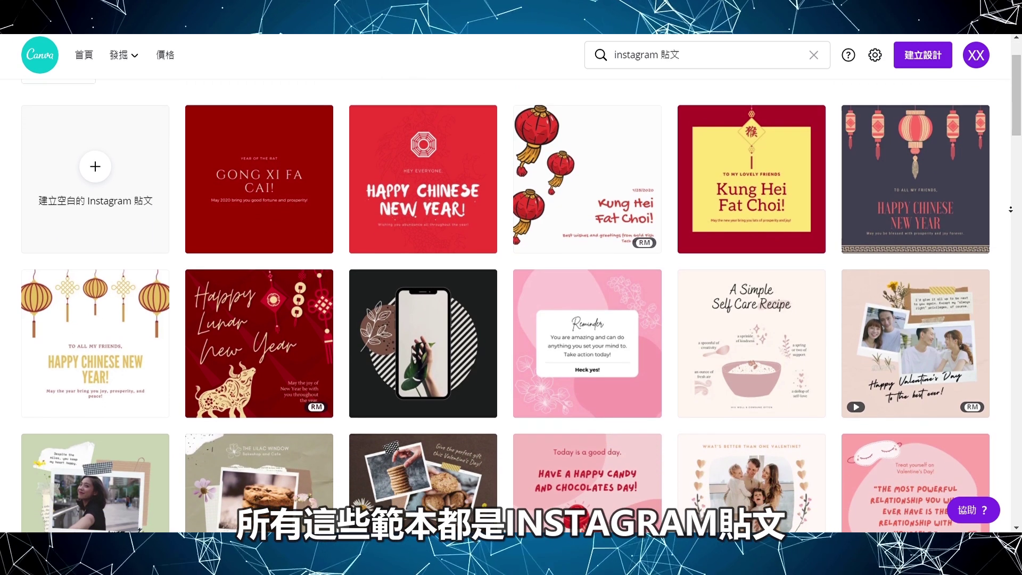
scroll(511, 304, "down", 1)
scroll(511, 304, "down", 1)
scroll(511, 304, "down", 1)
scroll(511, 304, "down", 1)
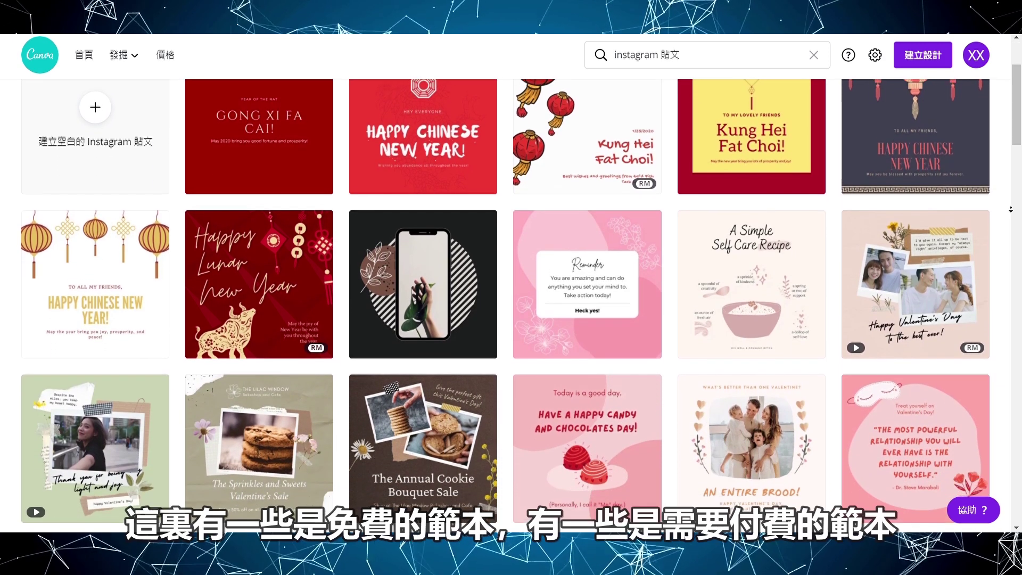
scroll(511, 303, "down", 1)
scroll(511, 303, "down", 1)
scroll(511, 304, "down", 1)
scroll(511, 304, "down", 1)
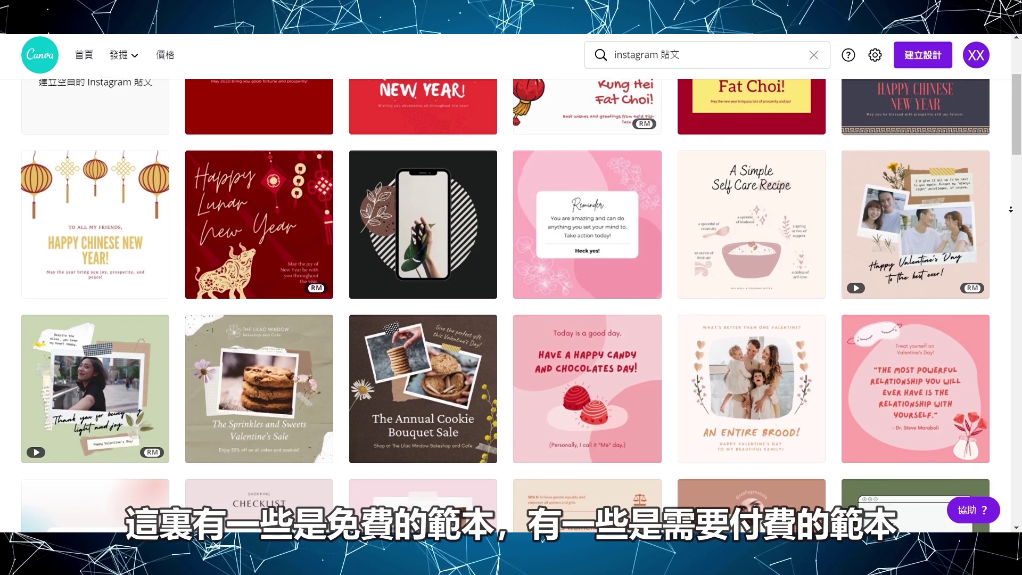
scroll(1010, 209, "down", 1)
scroll(1010, 209, "down", 1)
scroll(1009, 209, "down", 1)
scroll(1009, 209, "down", 1)
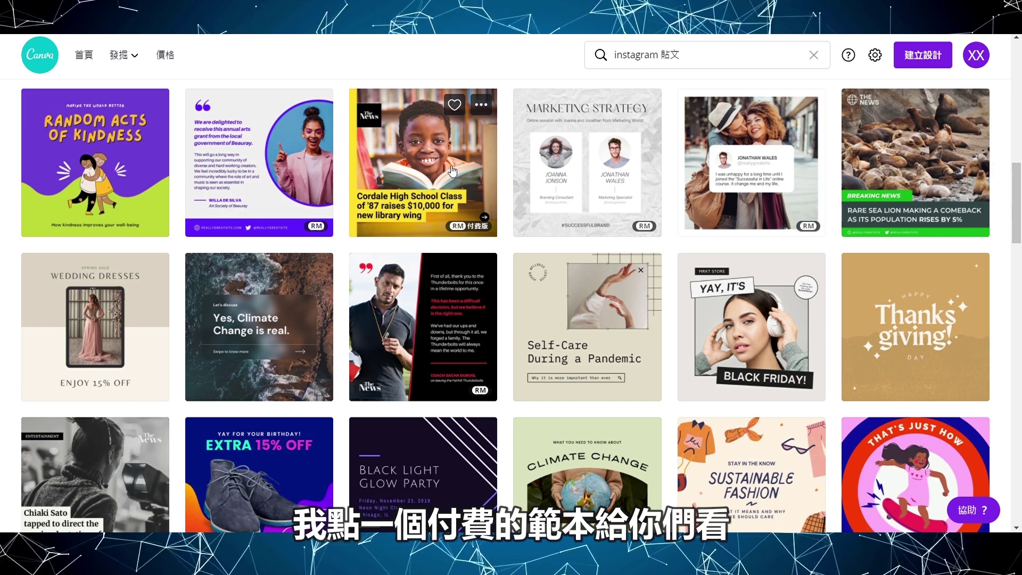
left_click(452, 170)
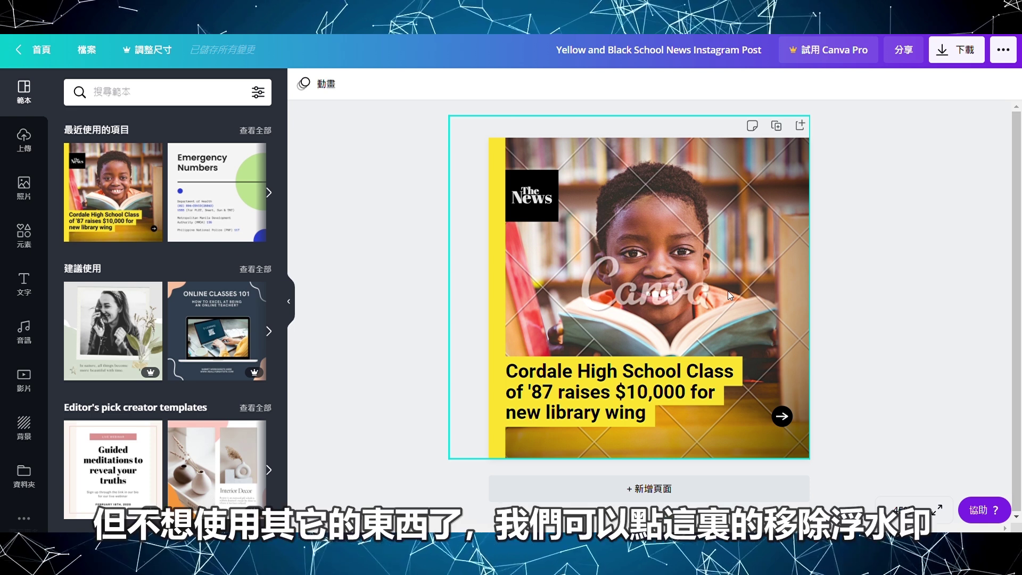
- Open the watermark-removal purchase option for the template's paid background photo, showing its RM5 price
left_click(737, 305)
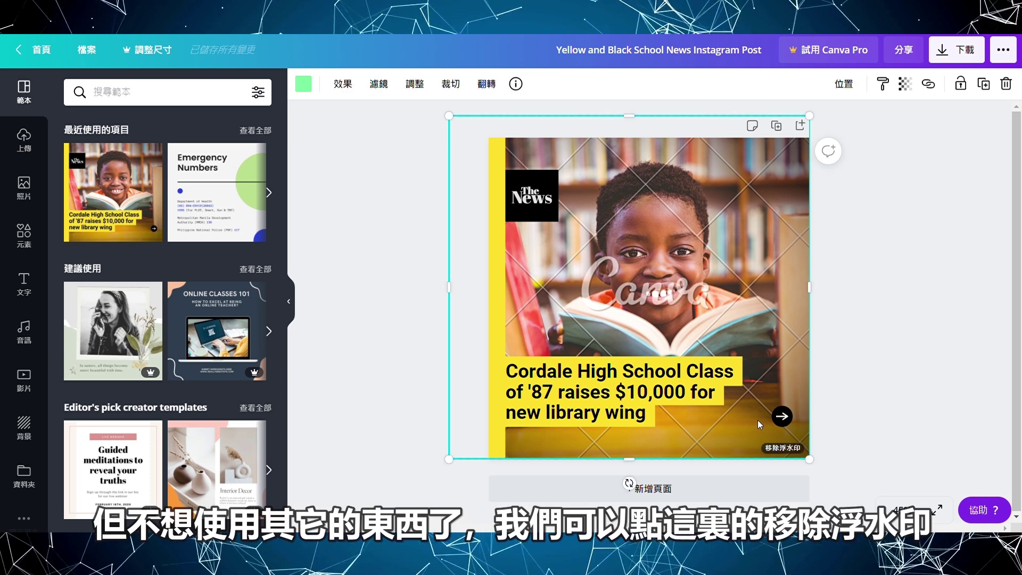
left_click(782, 449)
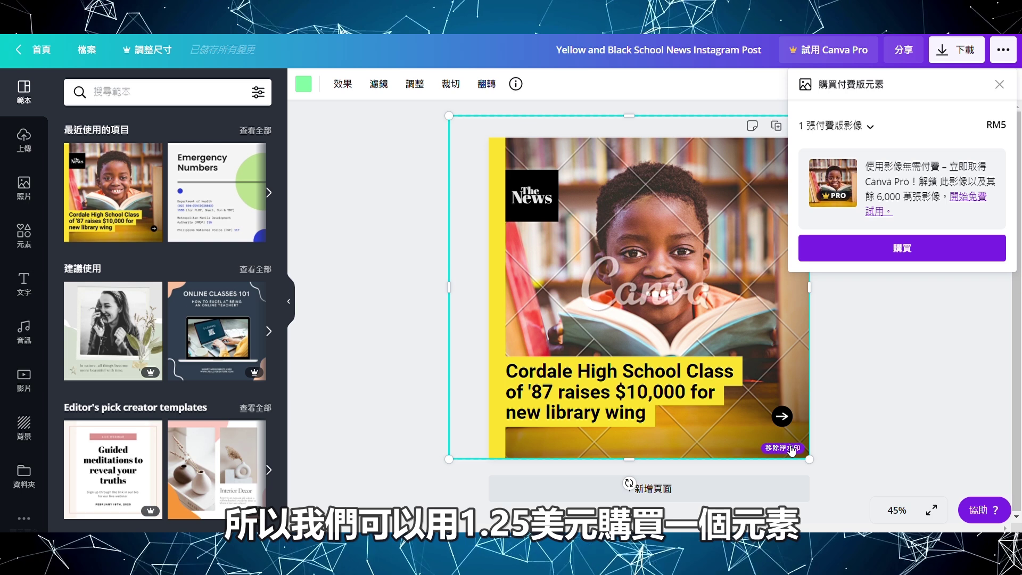
left_click(869, 127)
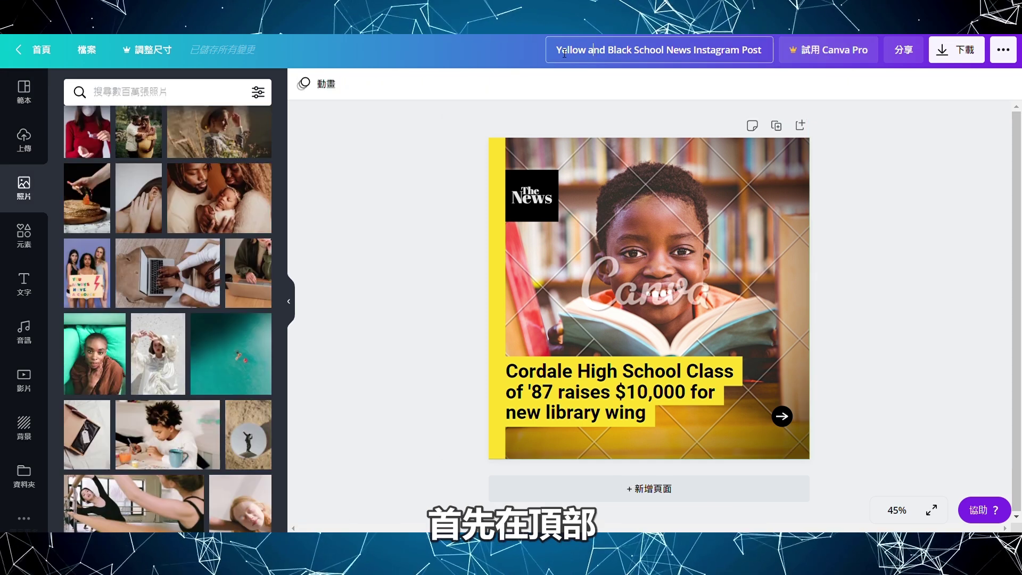
- Rename the design to 'instagram貼文'
key("BackSpace")
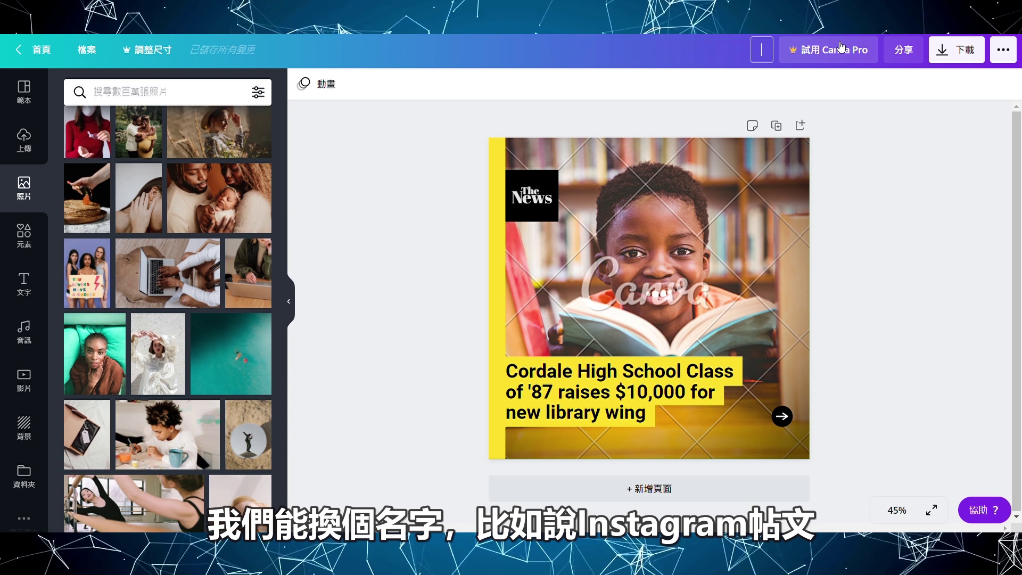
type("instagramtie'wen")
key("space")
- Show the Instagram 貼文 template categories beside the canvas and scroll through them
left_click(24, 92)
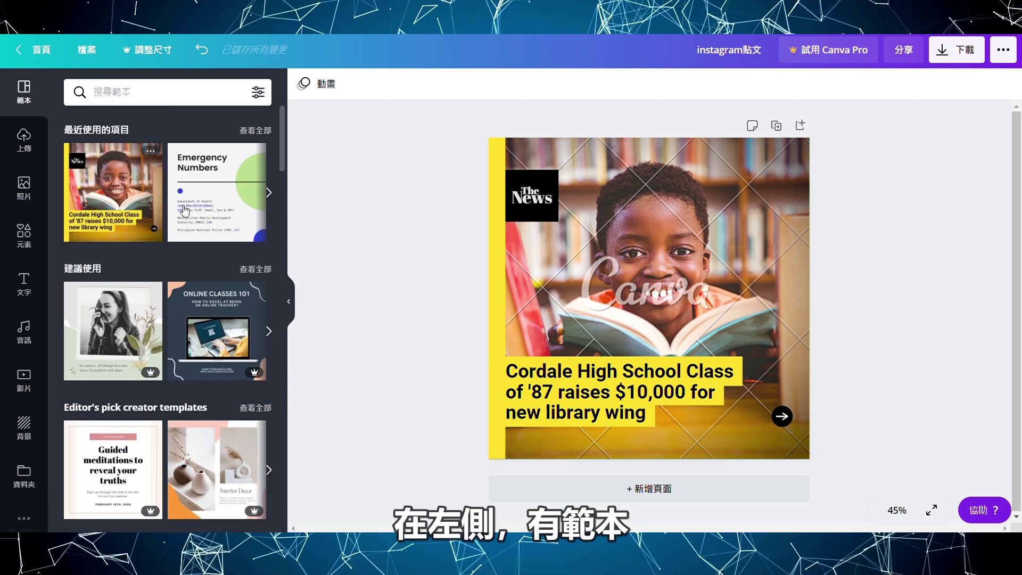
scroll(186, 213, "down", 1)
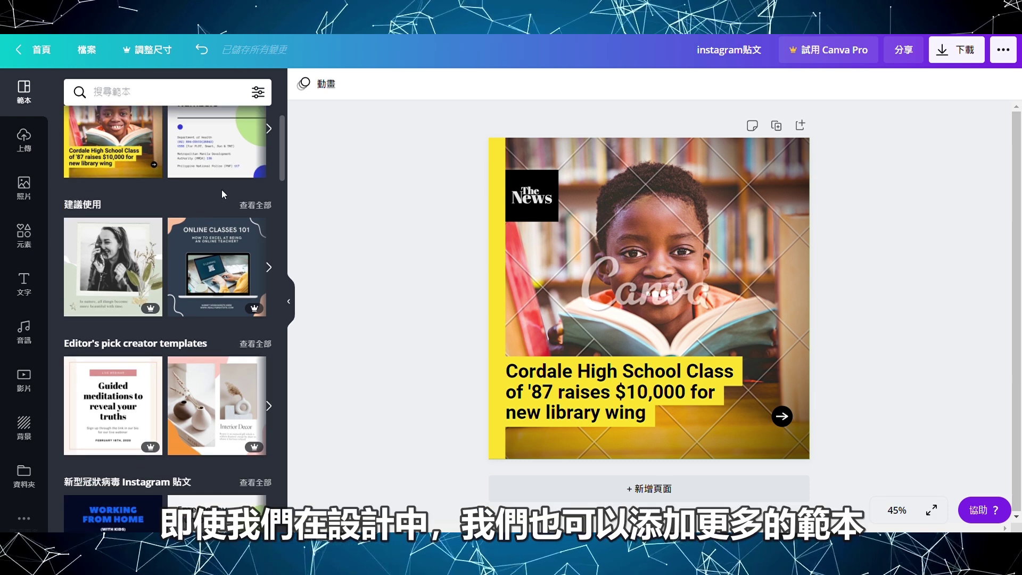
scroll(222, 190, "down", 2)
scroll(221, 189, "down", 1)
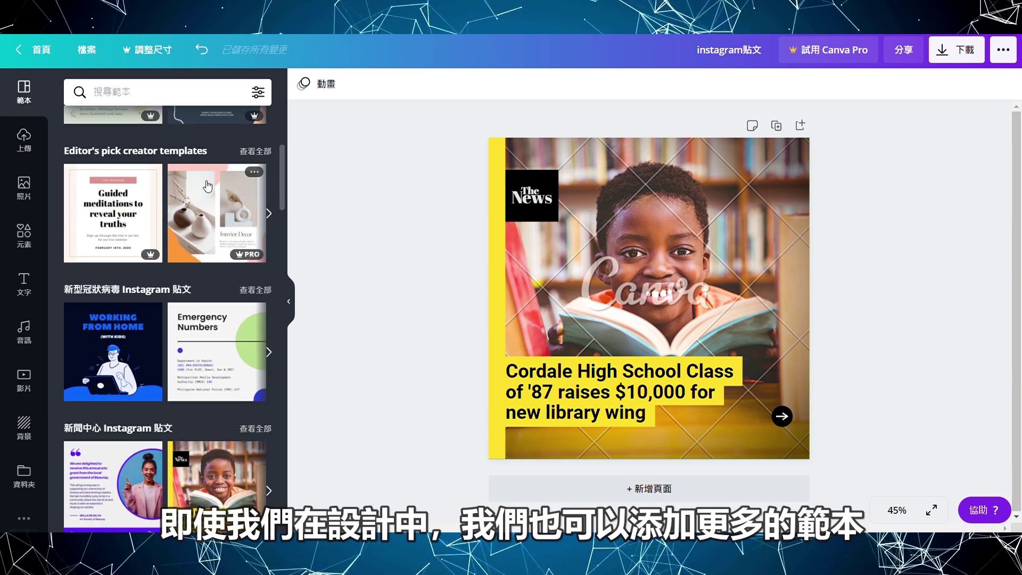
scroll(186, 240, "down", 2)
scroll(186, 241, "down", 6)
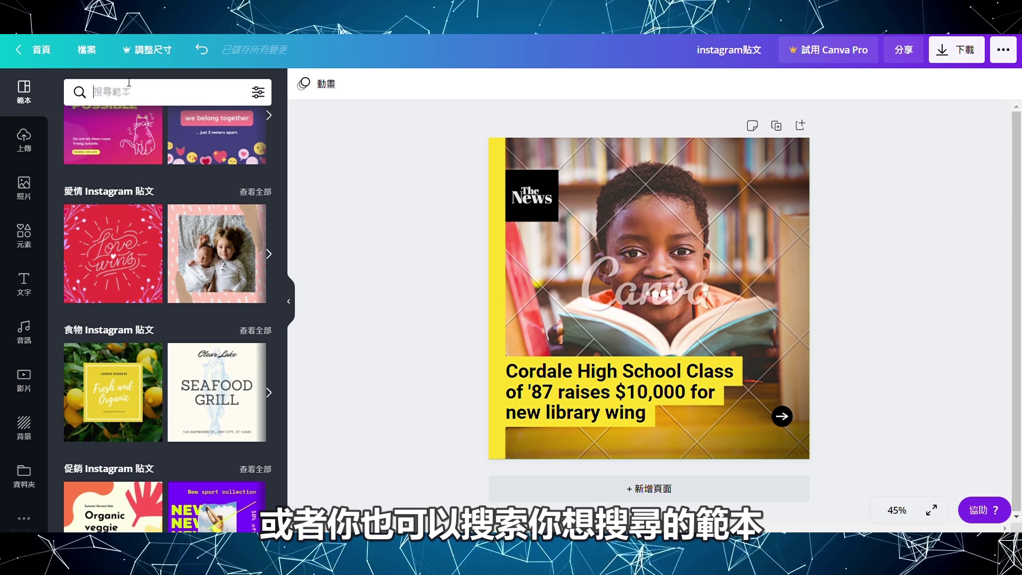
- Search the stock photos for 'dog', using the recent searches list
left_click(22, 161)
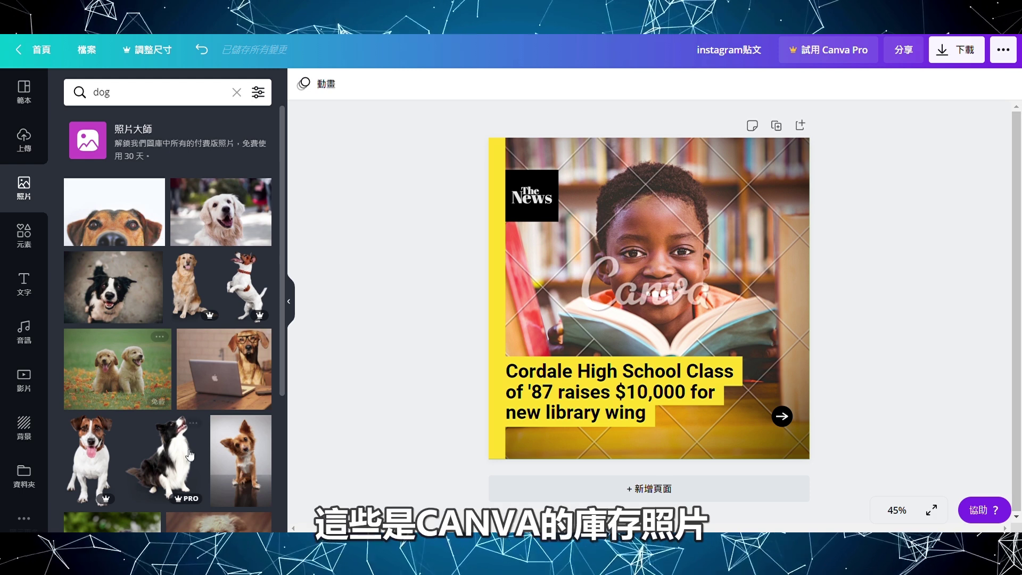
scroll(186, 373, "down", 3)
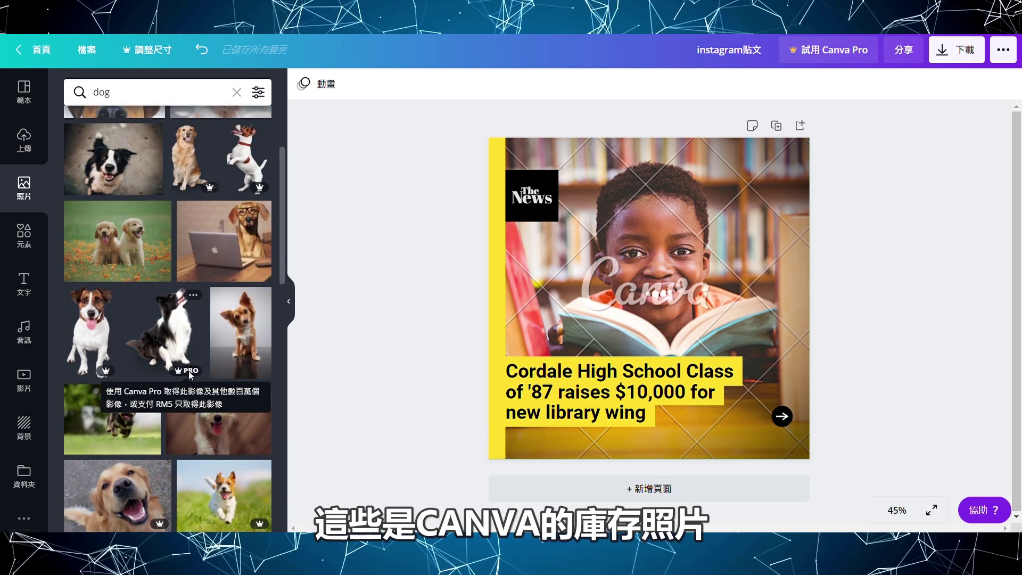
mouse_move(187, 498)
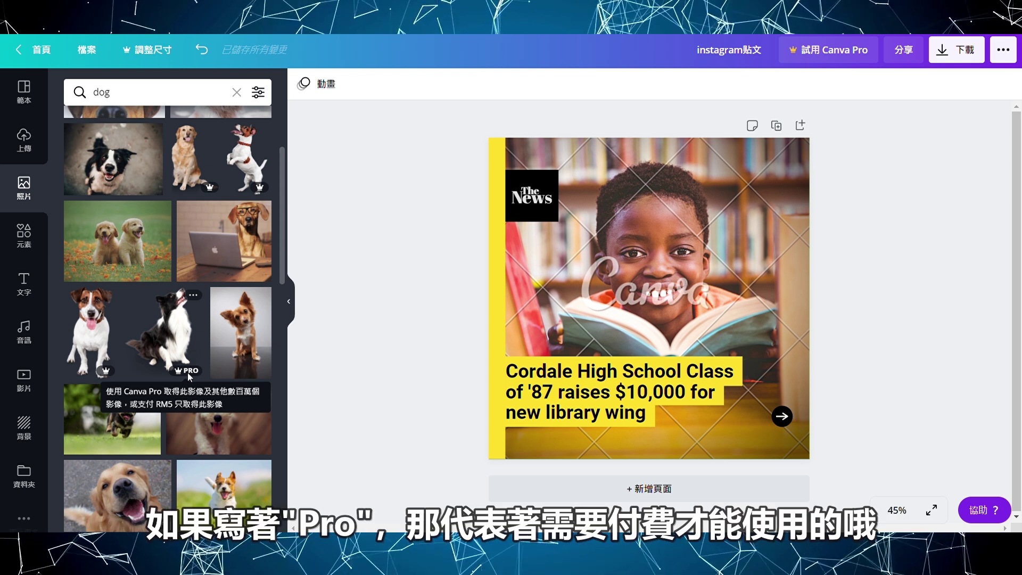
left_click(135, 92)
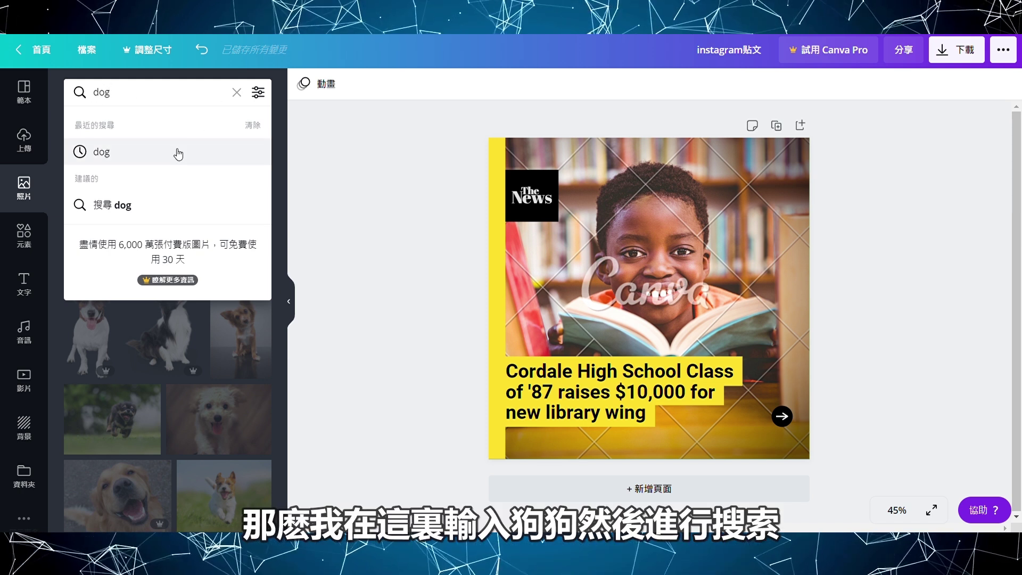
left_click(161, 160)
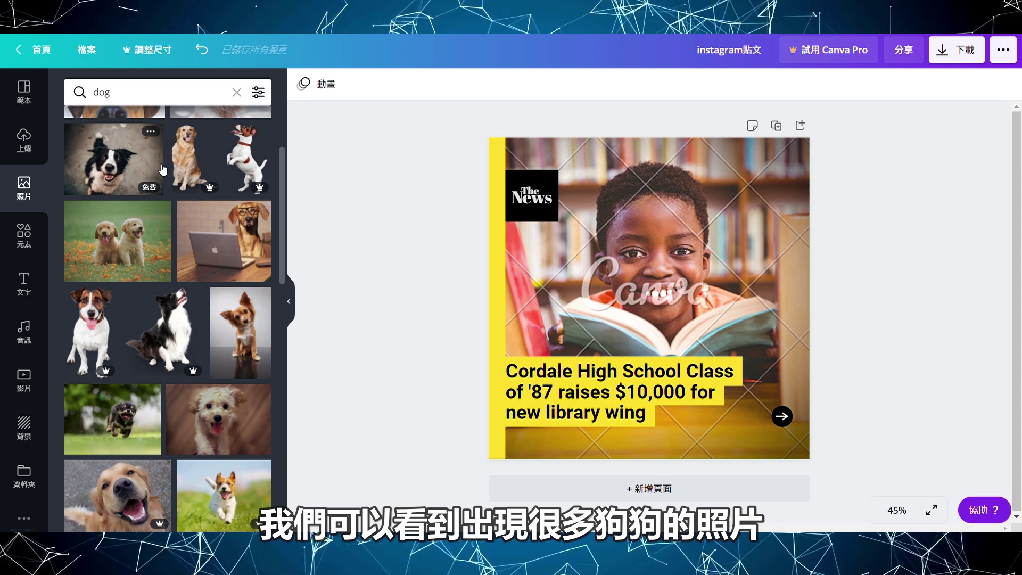
- Scroll through the 'dog' photo results, which mix free and Pro-only images
scroll(117, 322, "down", 1)
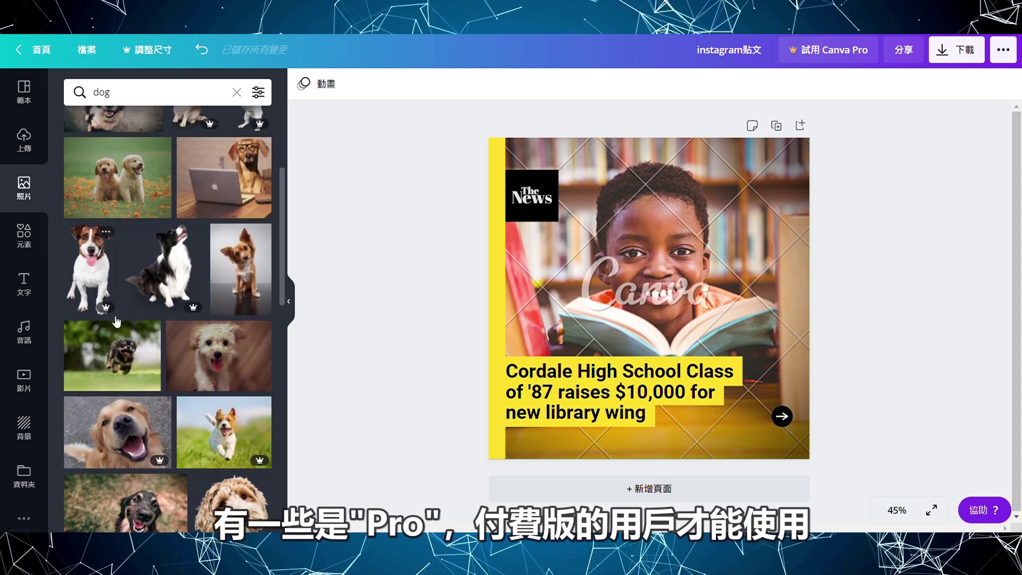
scroll(163, 379, "down", 2)
scroll(223, 330, "down", 1)
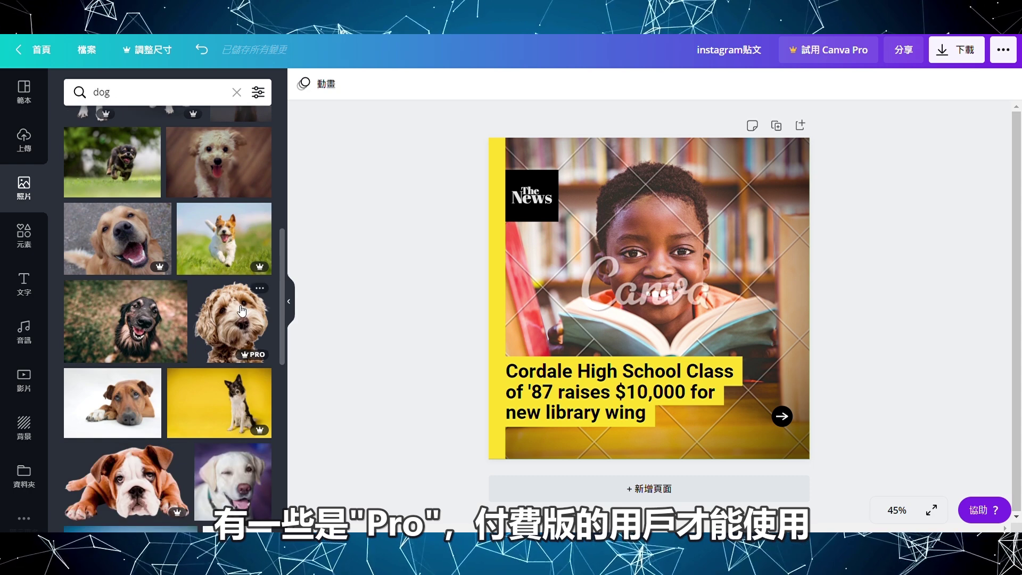
scroll(223, 299, "down", 2)
scroll(195, 279, "down", 3)
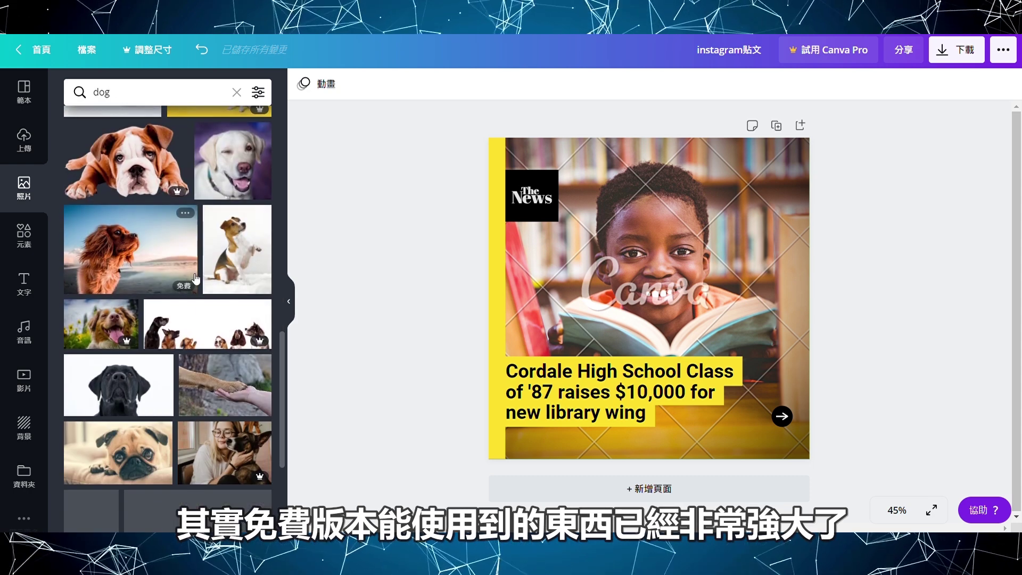
scroll(178, 383, "down", 2)
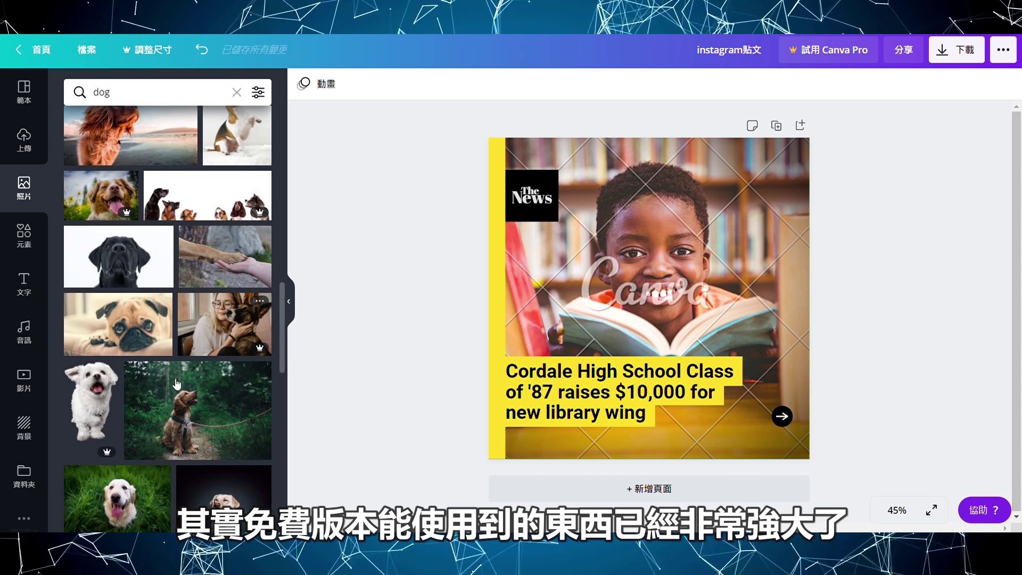
scroll(178, 383, "down", 2)
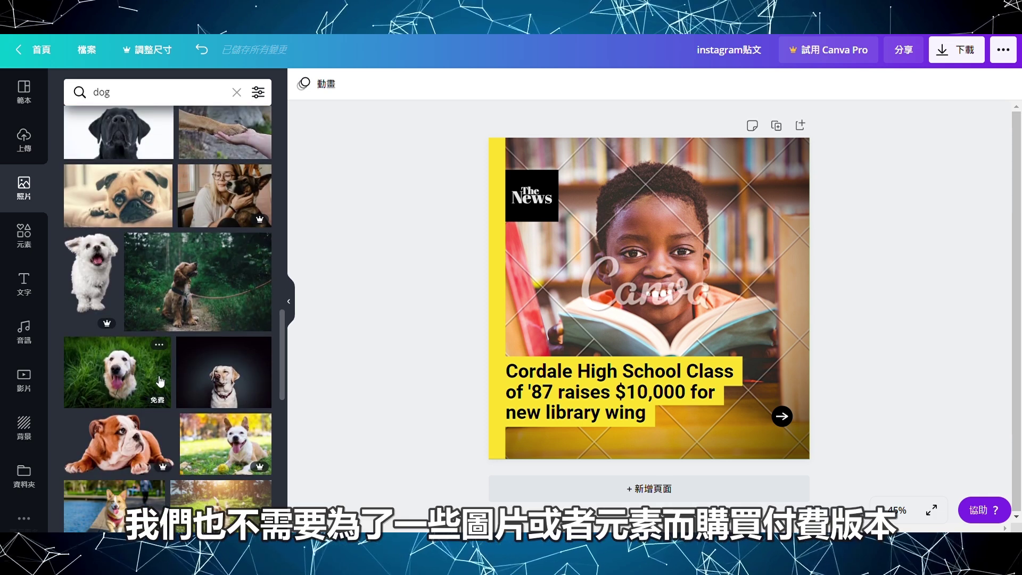
scroll(171, 373, "down", 1)
scroll(207, 340, "down", 3)
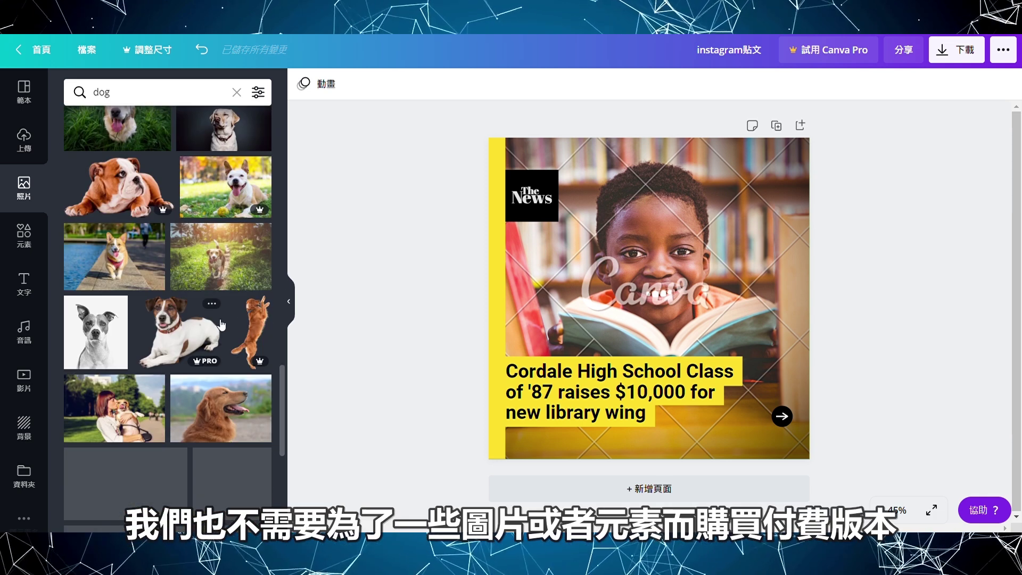
scroll(222, 325, "down", 2)
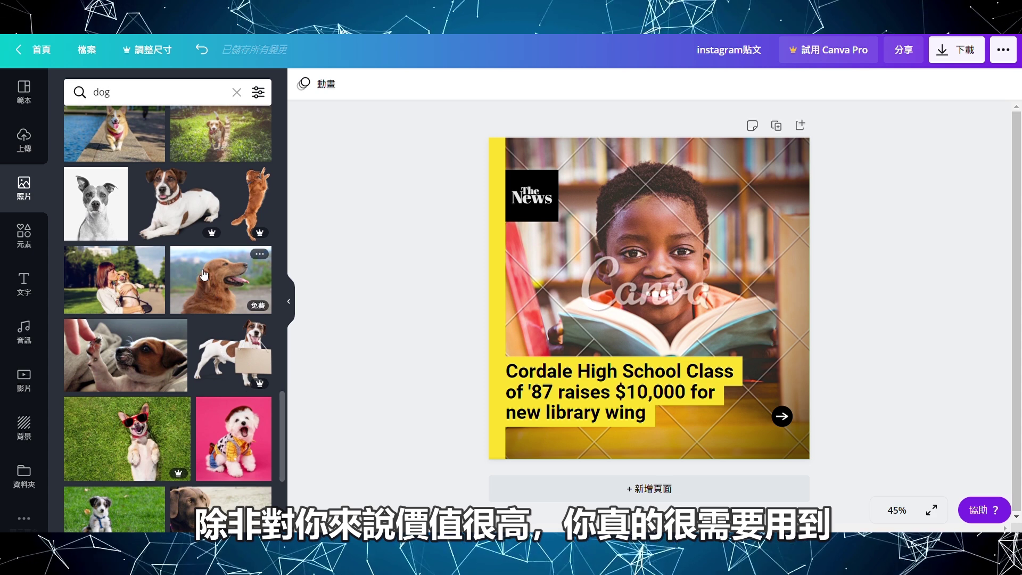
scroll(144, 381, "down", 3)
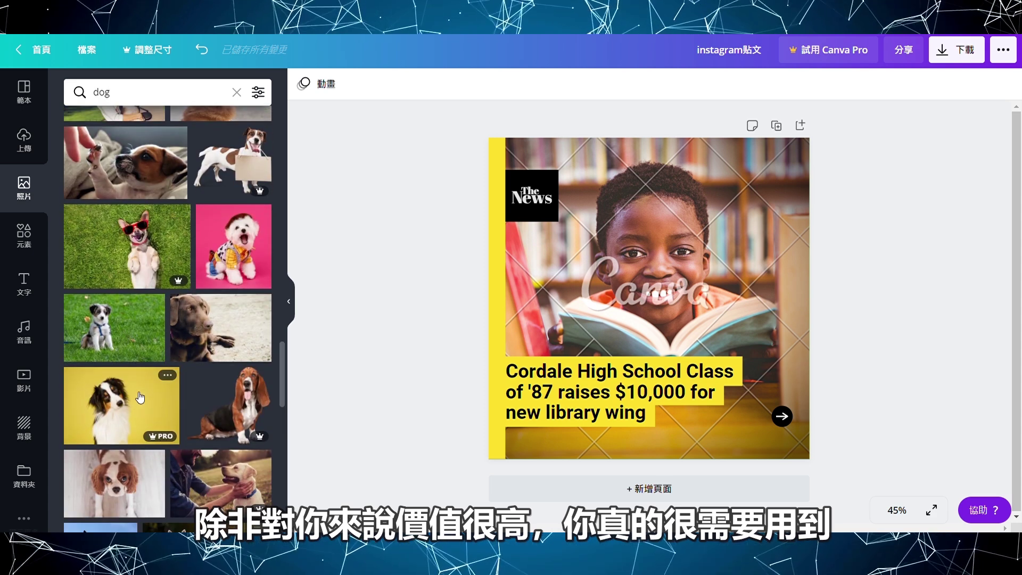
- Browse the Elements library's lines, shapes, frames, stickers, charts, grids and themed collections
left_click(42, 237)
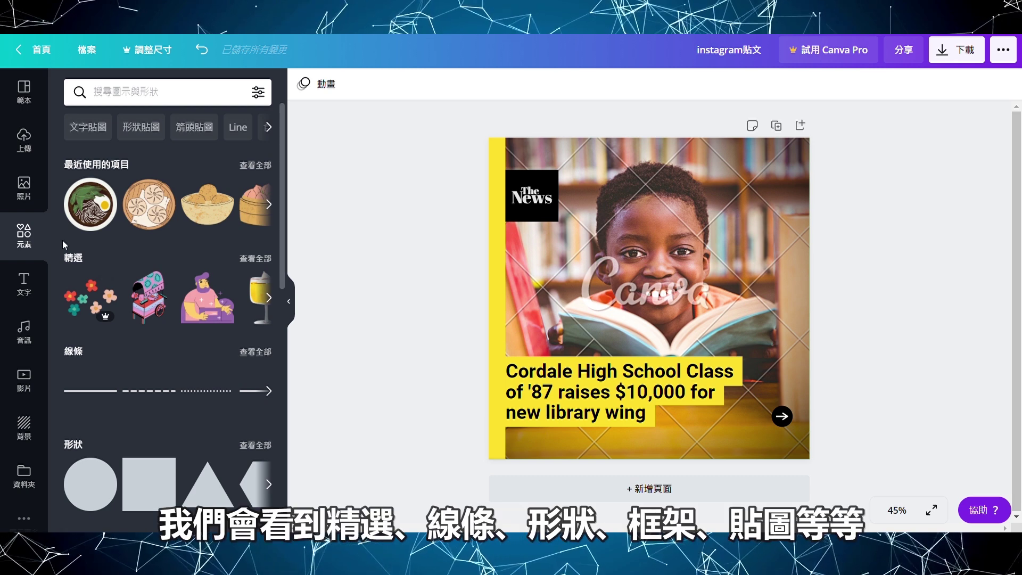
scroll(118, 297, "down", 3)
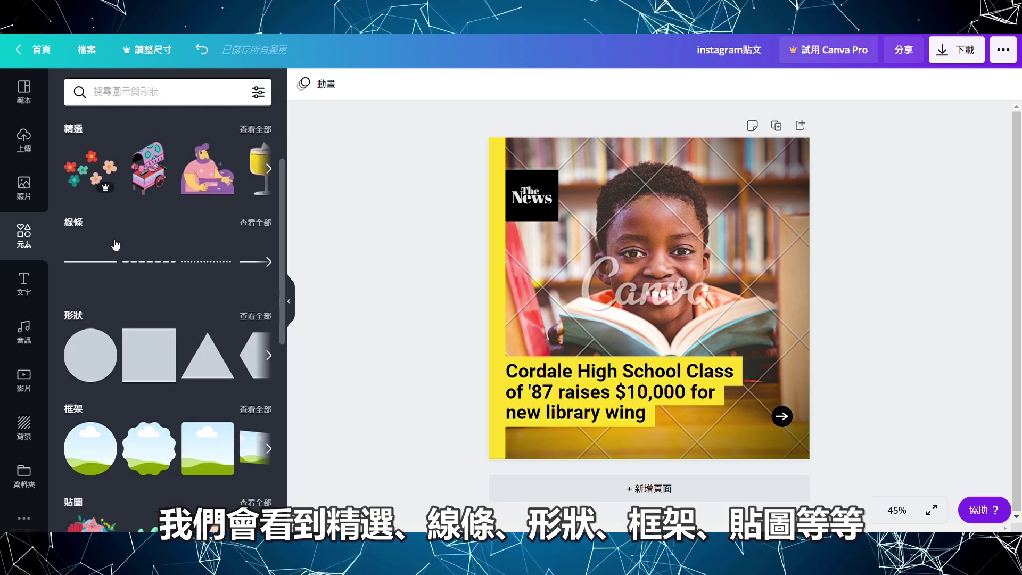
scroll(76, 259, "down", 1)
scroll(75, 259, "down", 1)
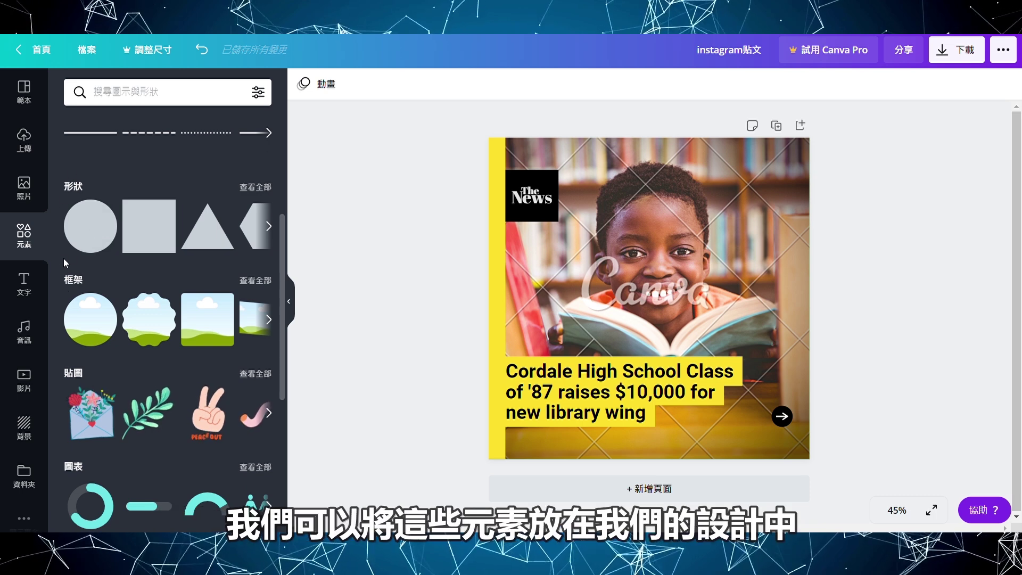
scroll(95, 280, "down", 1)
scroll(84, 306, "down", 2)
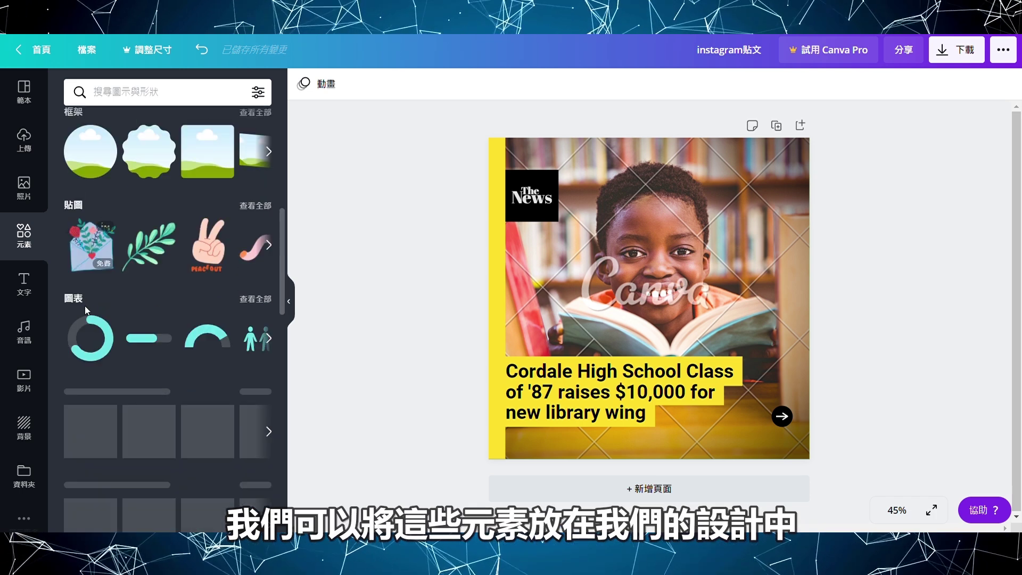
scroll(106, 290, "down", 1)
scroll(103, 271, "down", 1)
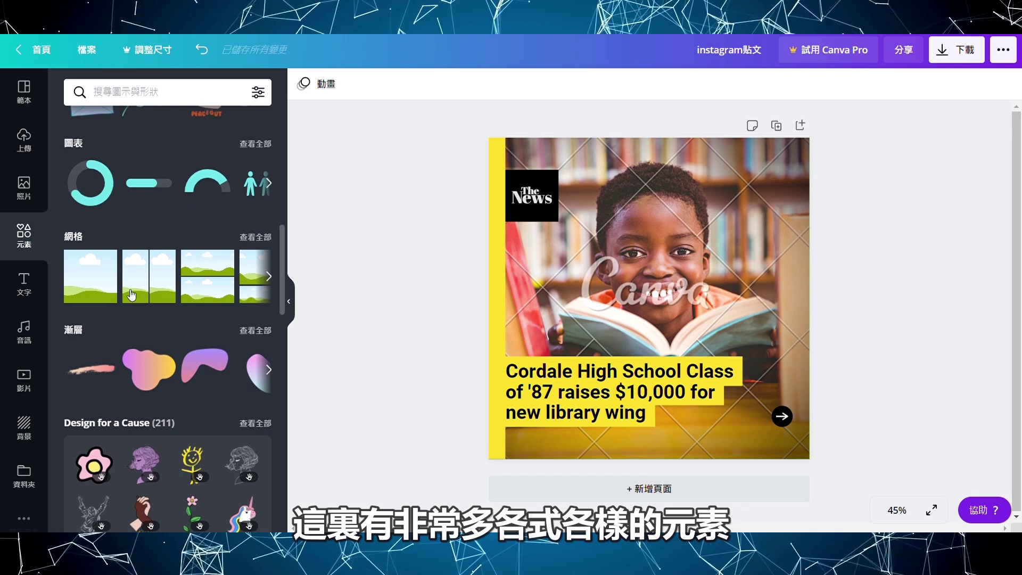
scroll(104, 263, "down", 1)
scroll(215, 259, "down", 2)
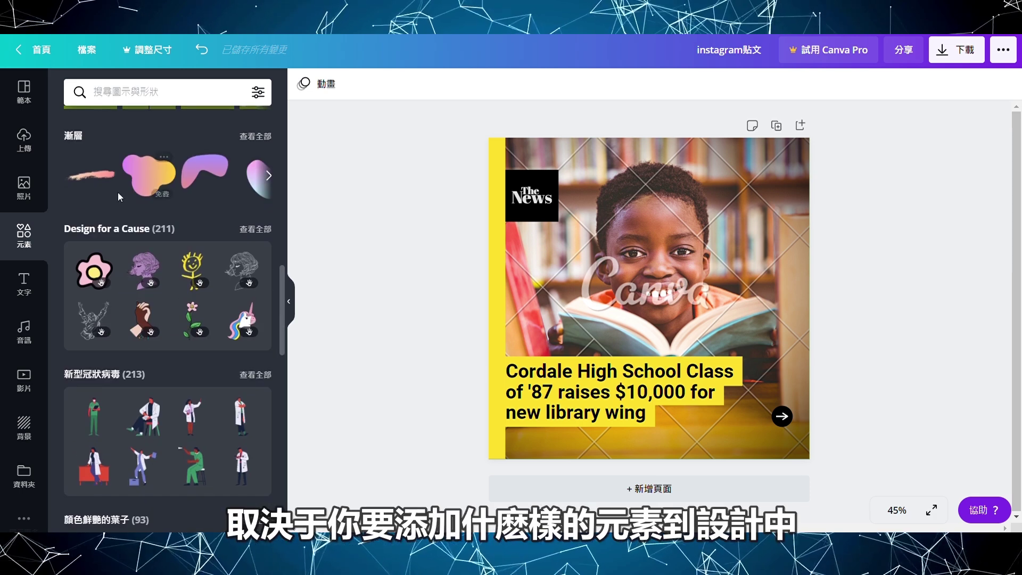
scroll(105, 290, "down", 2)
scroll(95, 202, "down", 2)
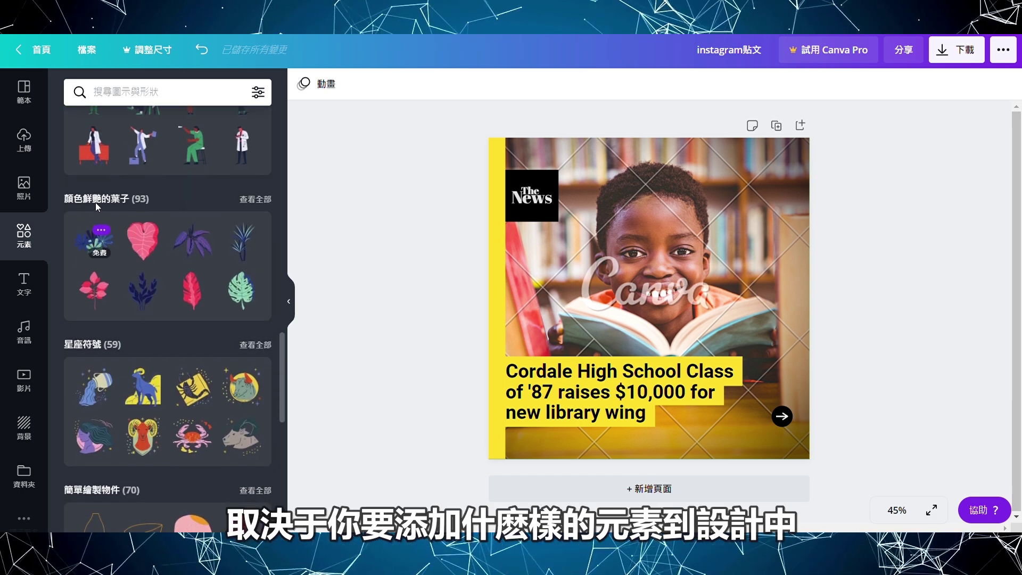
left_click(14, 288)
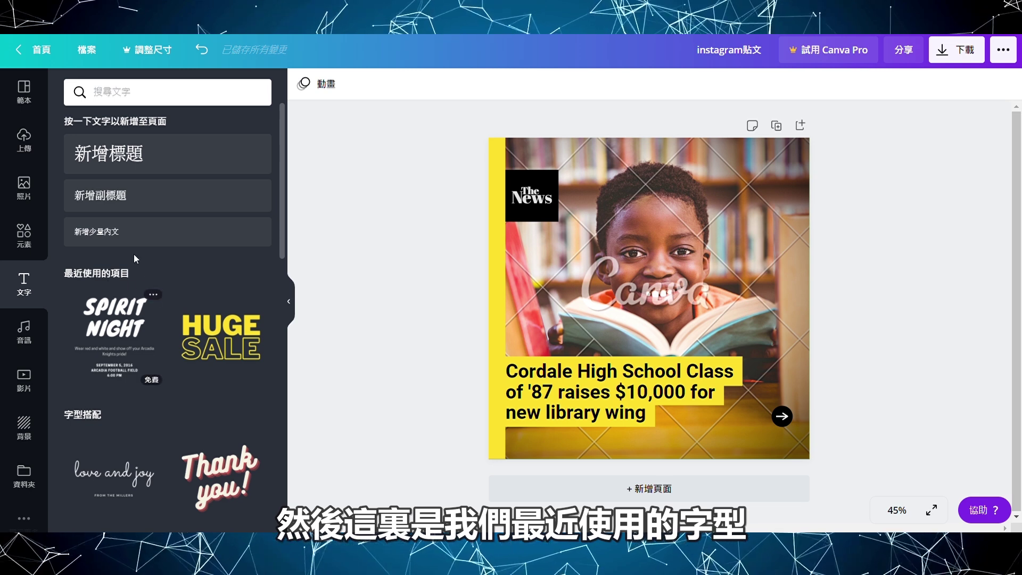
- Scroll through the Text tab's font combinations, then move on to the audio and video libraries
scroll(141, 287, "down", 3)
scroll(125, 315, "down", 5)
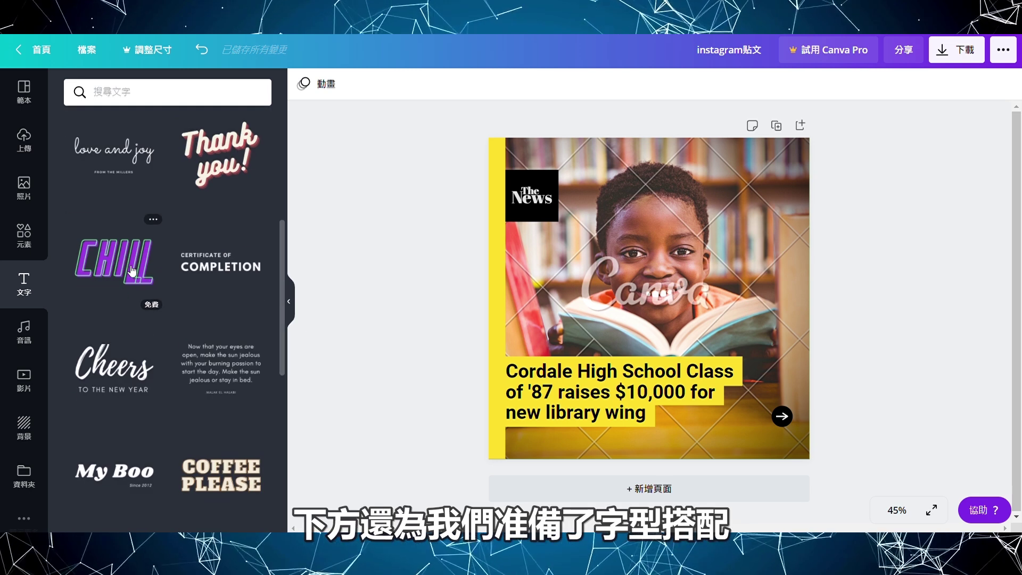
scroll(185, 248, "down", 5)
scroll(150, 308, "down", 1)
scroll(149, 311, "down", 3)
scroll(160, 351, "down", 2)
scroll(173, 399, "down", 2)
scroll(160, 395, "down", 2)
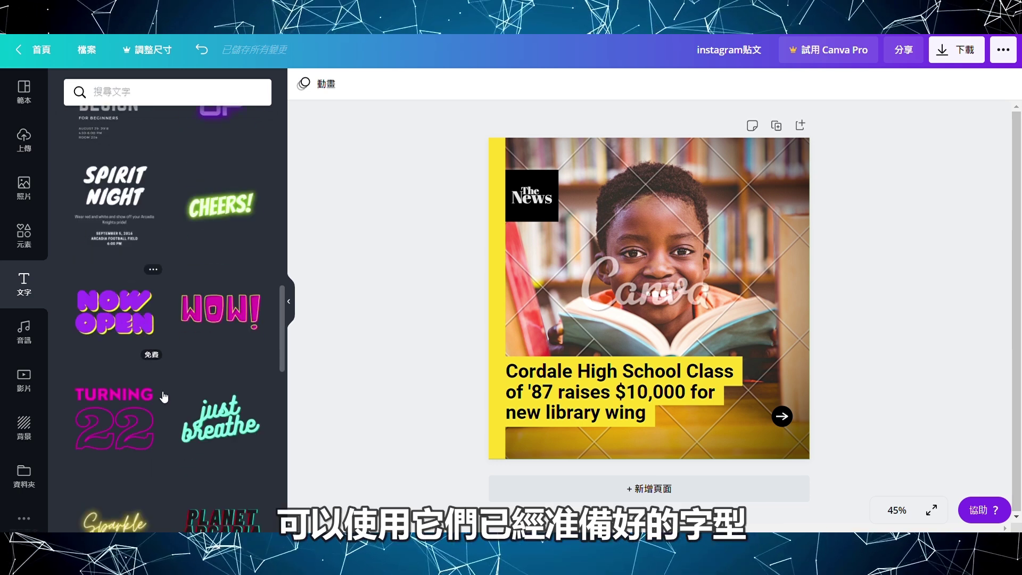
scroll(171, 378, "down", 3)
scroll(218, 293, "down", 4)
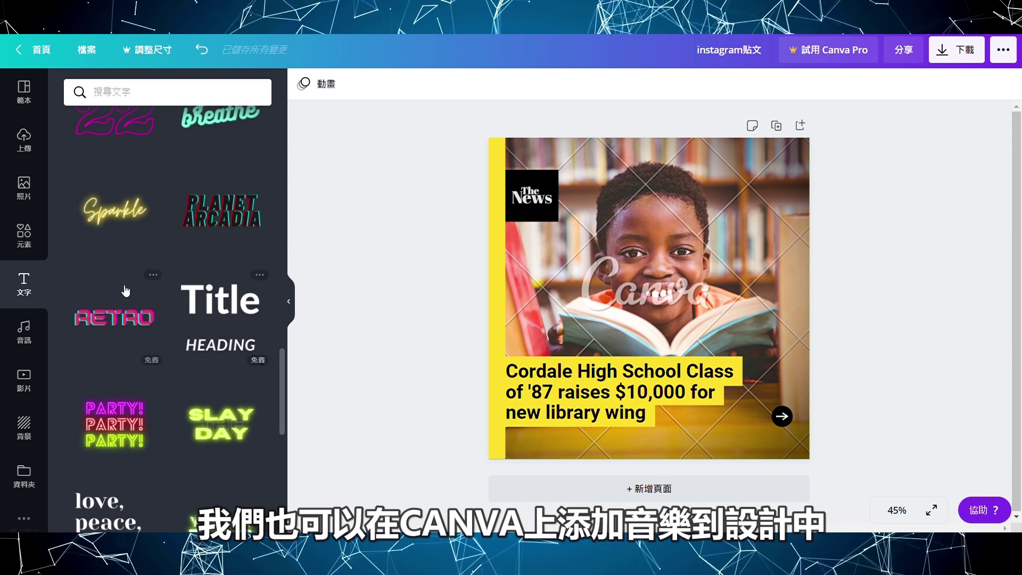
scroll(159, 356, "down", 3)
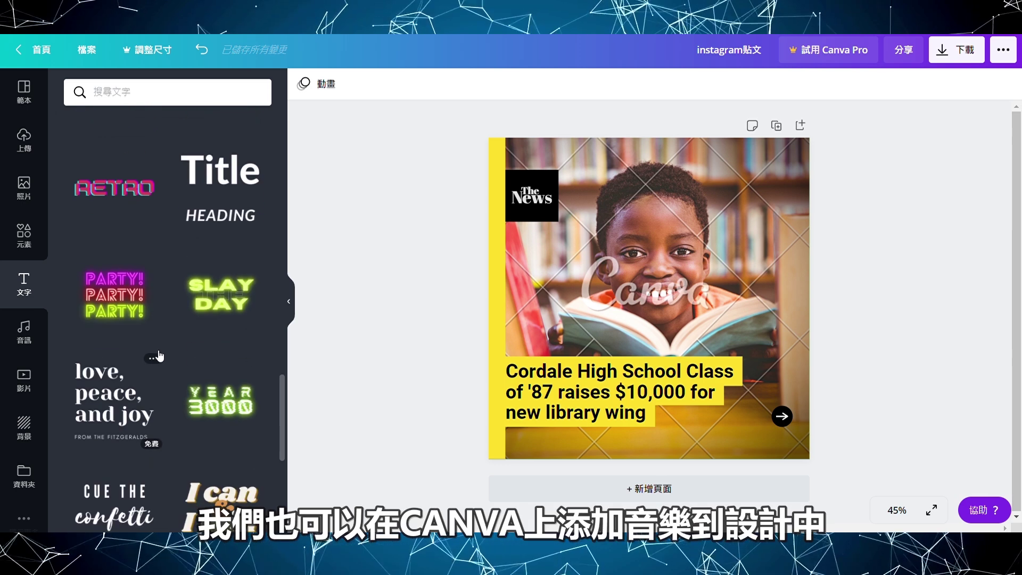
left_click(37, 343)
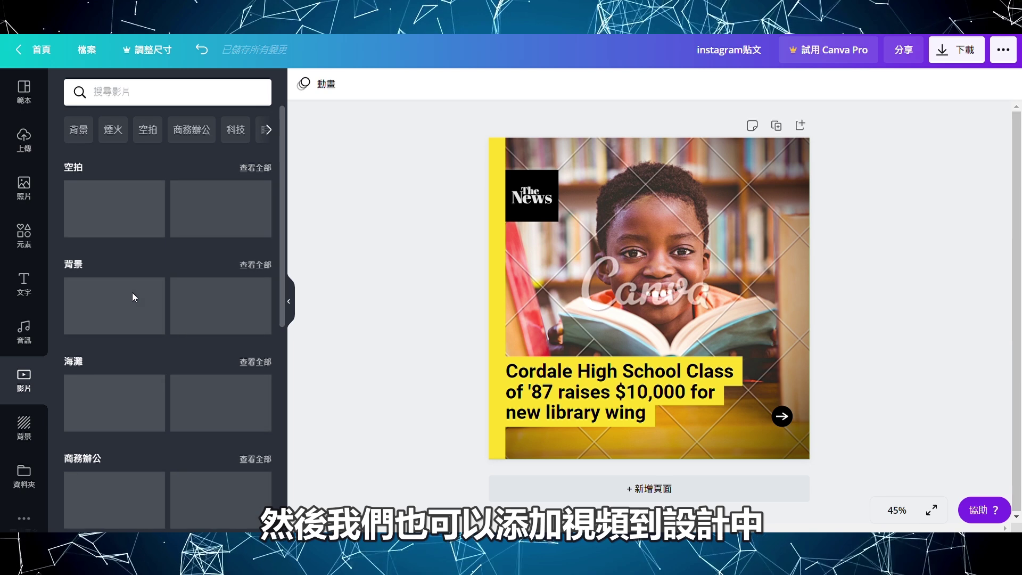
- Browse the page backgrounds library, selecting the page's background photo along the way
left_click(24, 426)
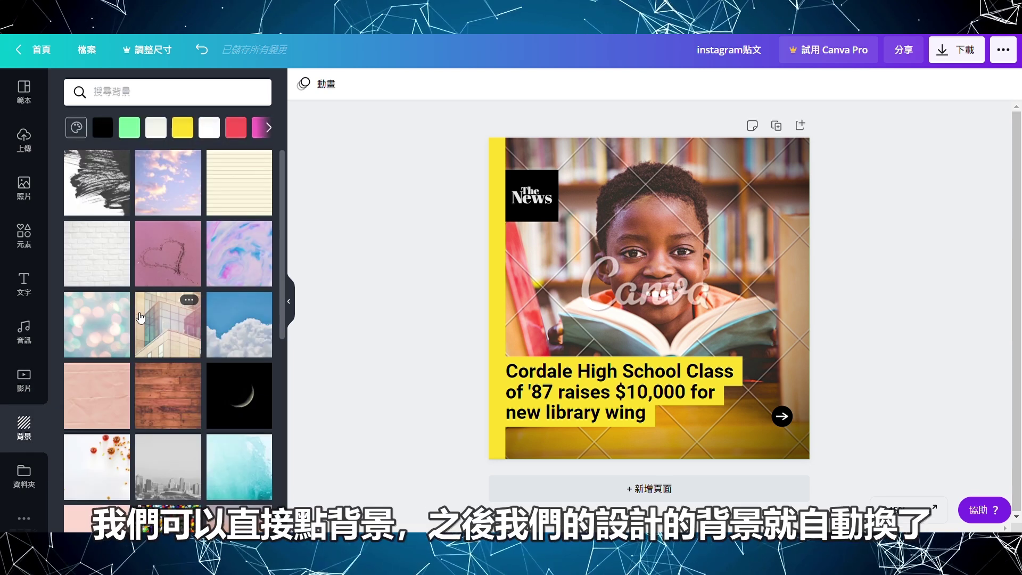
scroll(245, 239, "down", 2)
left_click(250, 238)
scroll(250, 239, "down", 1)
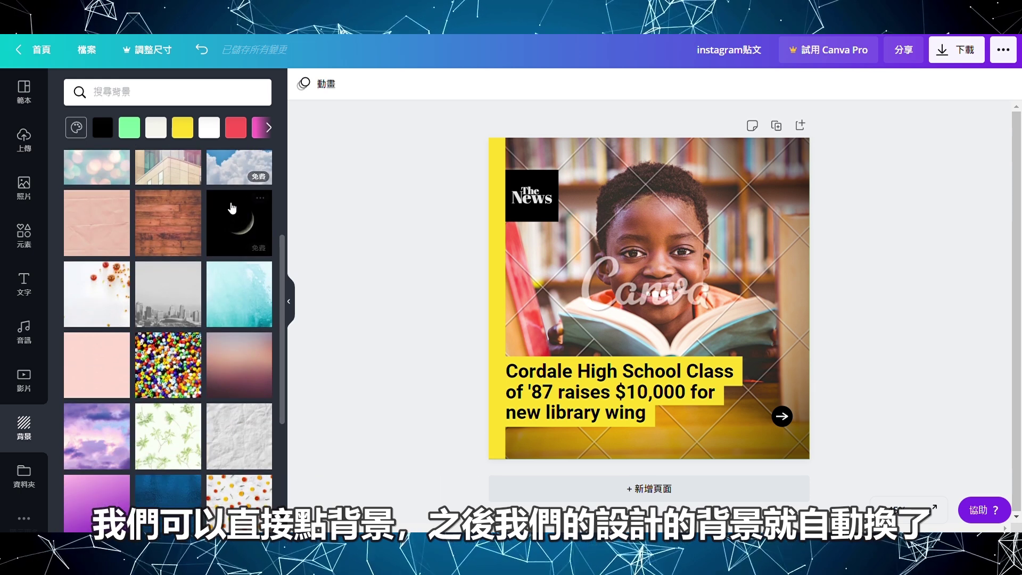
scroll(240, 319, "down", 1)
scroll(160, 373, "down", 5)
- Check the Folders tab and the More panel with apps like Pexels, Pixabay and Google Maps
left_click(12, 485)
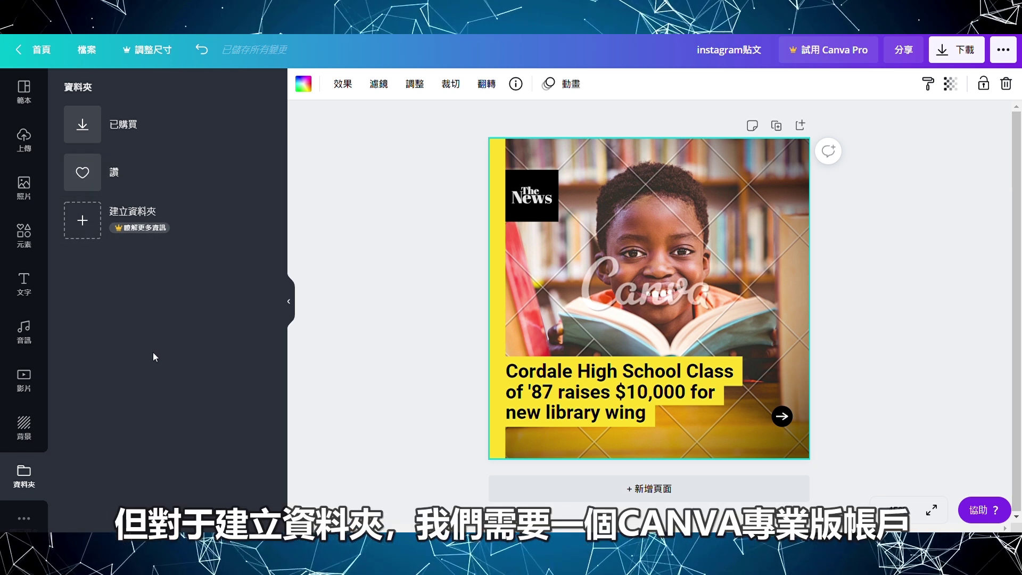
left_click(24, 518)
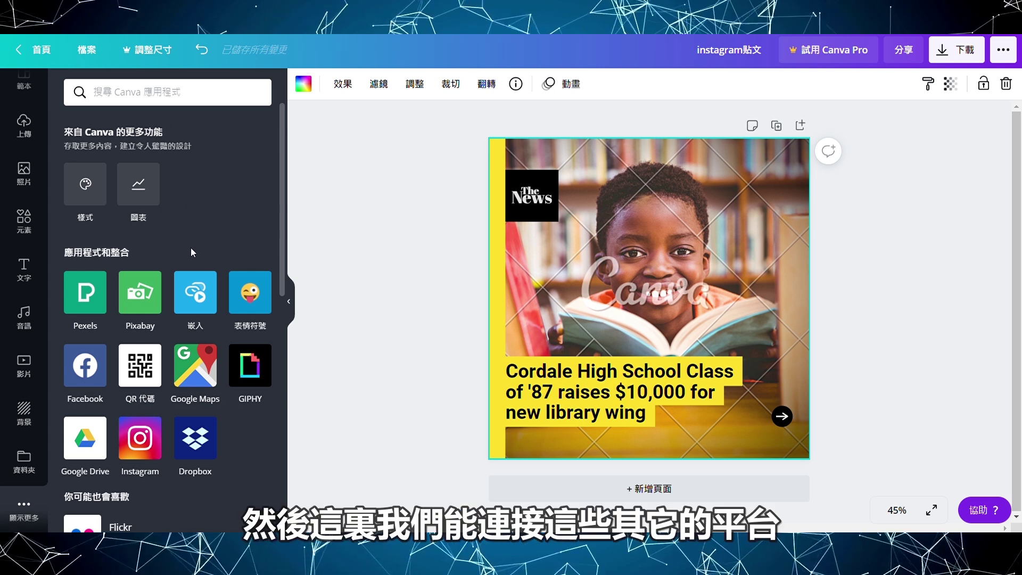
scroll(128, 155, "down", 3)
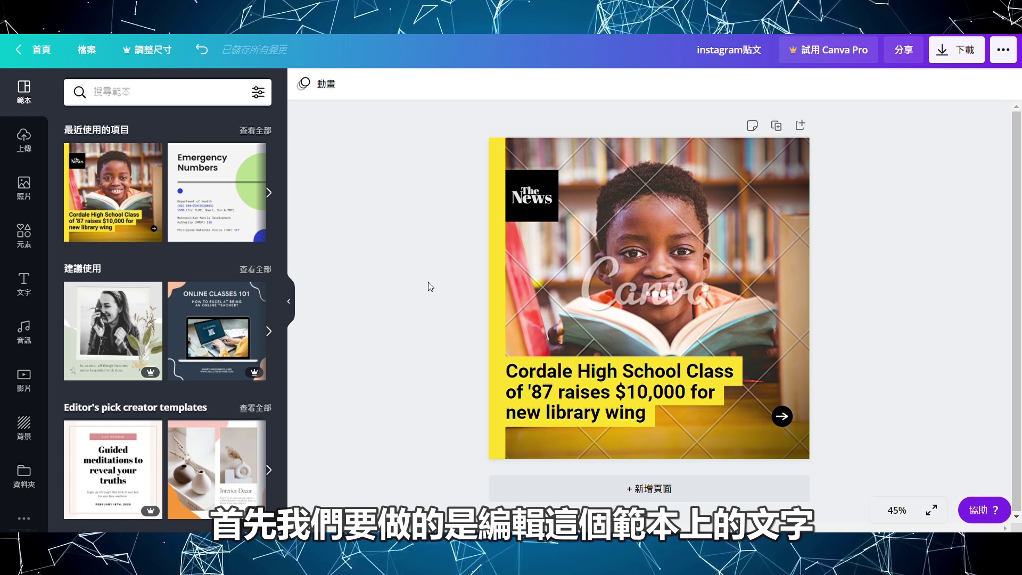
- Select 'The News' logo text and scroll through the full font list
left_click(545, 199)
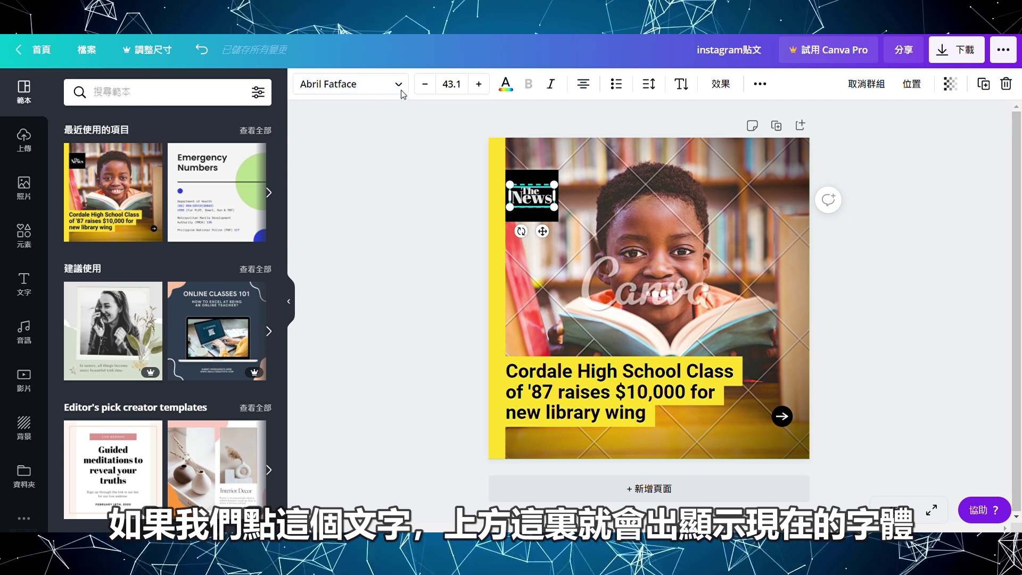
left_click(345, 85)
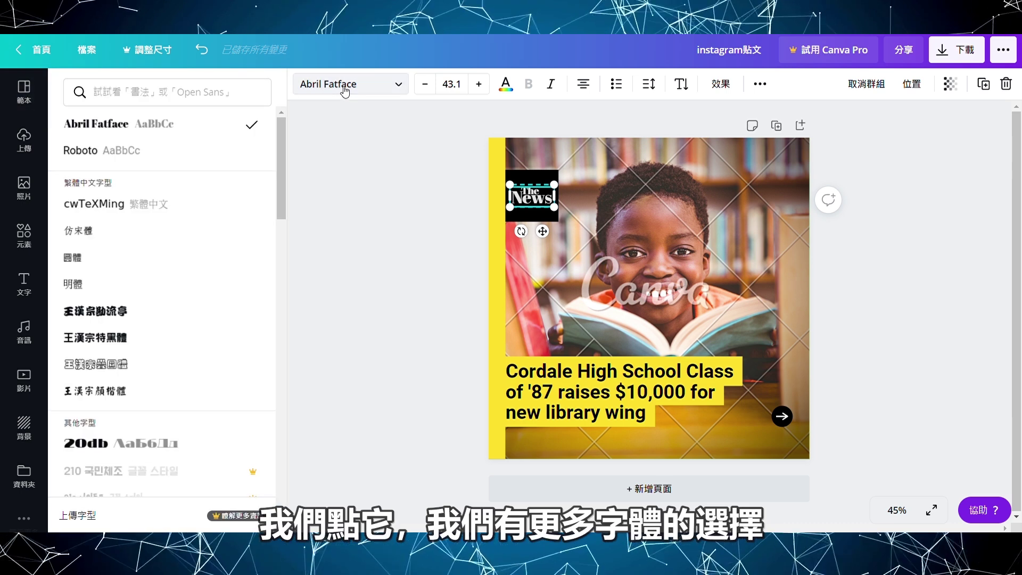
scroll(203, 245, "down", 3)
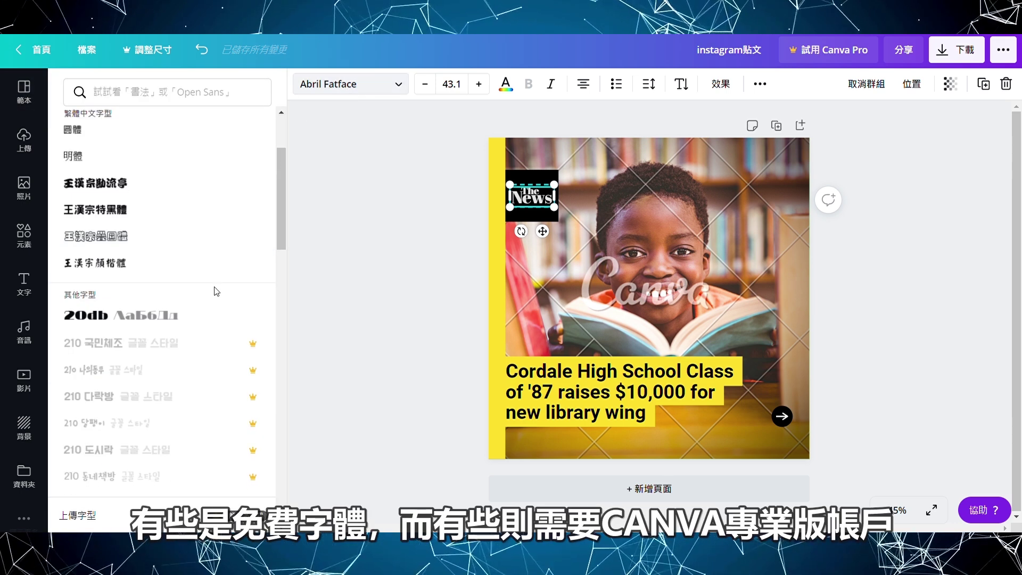
scroll(171, 288, "down", 5)
scroll(208, 304, "down", 3)
scroll(175, 319, "down", 2)
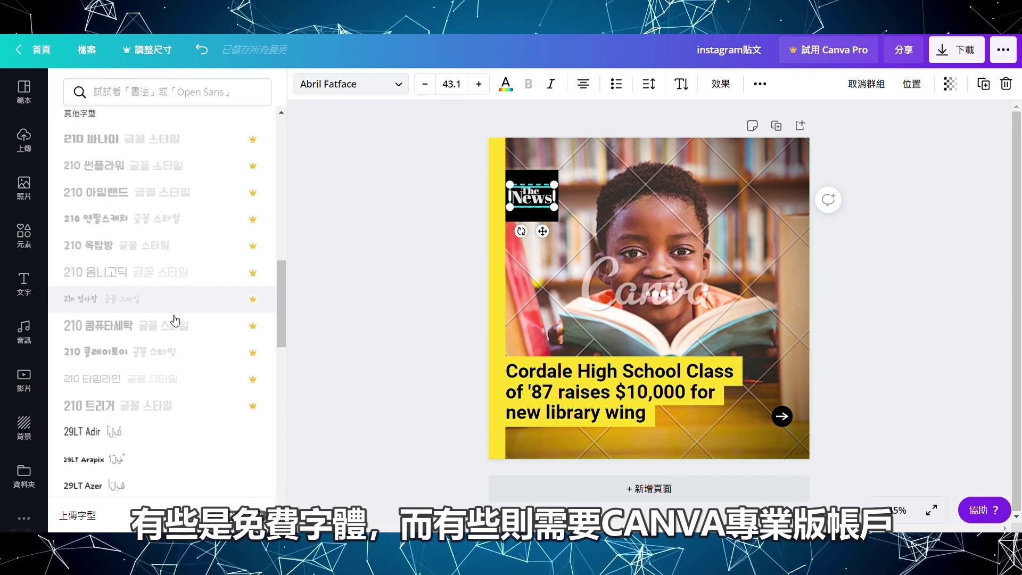
scroll(181, 335, "down", 5)
- Try AC Diary Girl, AC Fat Bamboo, AC Fat Italics and AC Feel Free, then undo to Abril Fatface
left_click(193, 352)
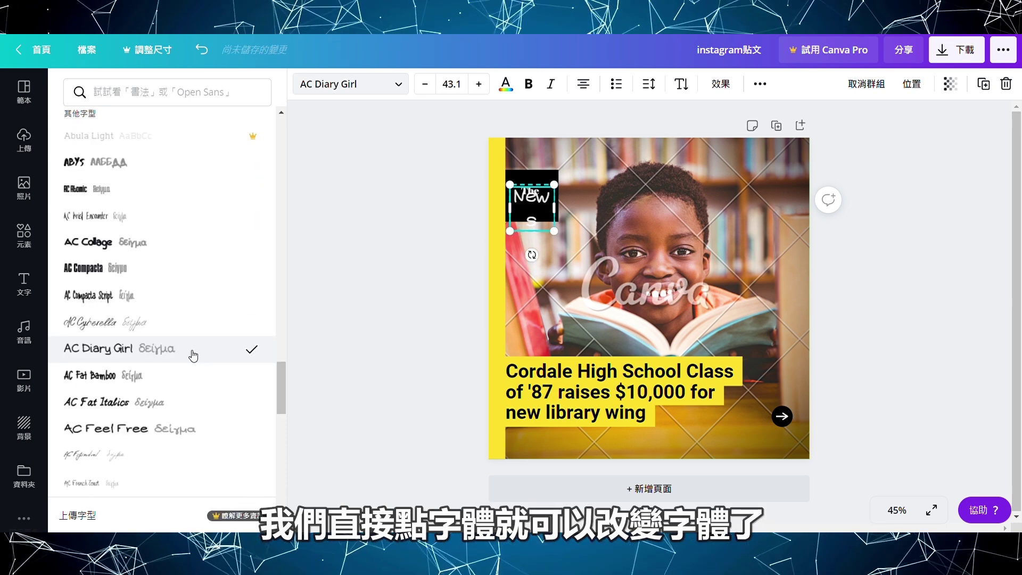
left_click(193, 387)
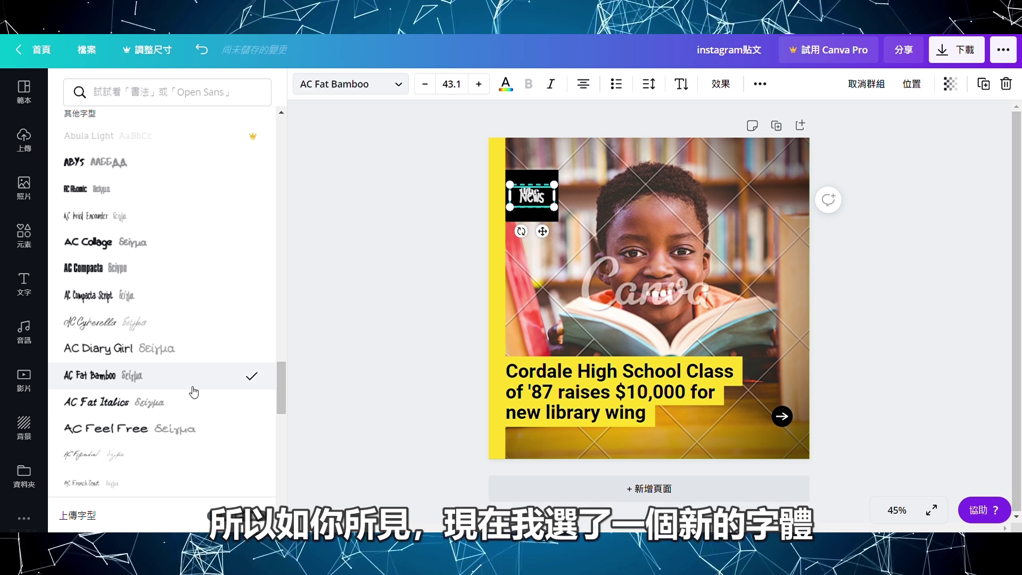
left_click(198, 407)
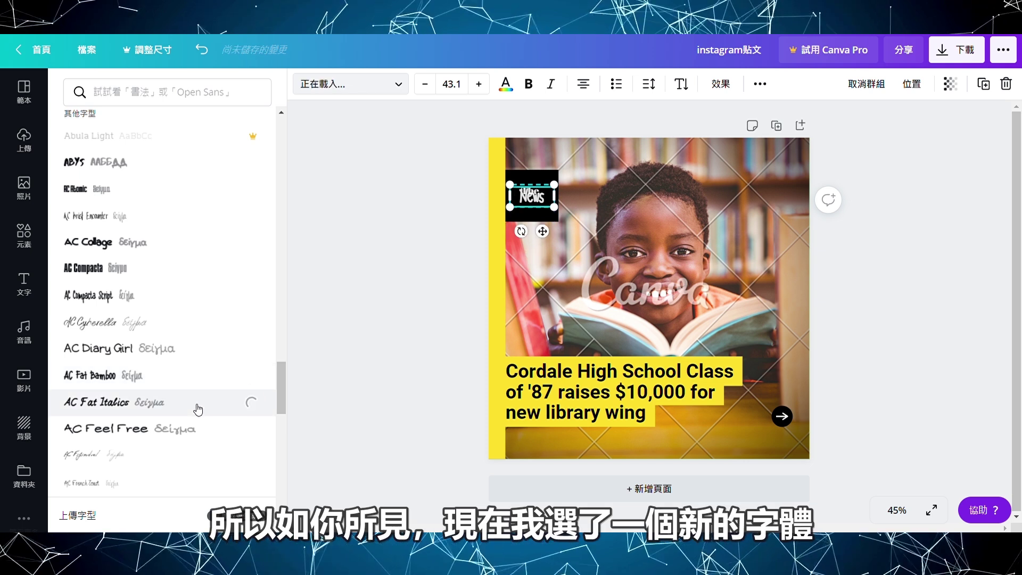
left_click(195, 432)
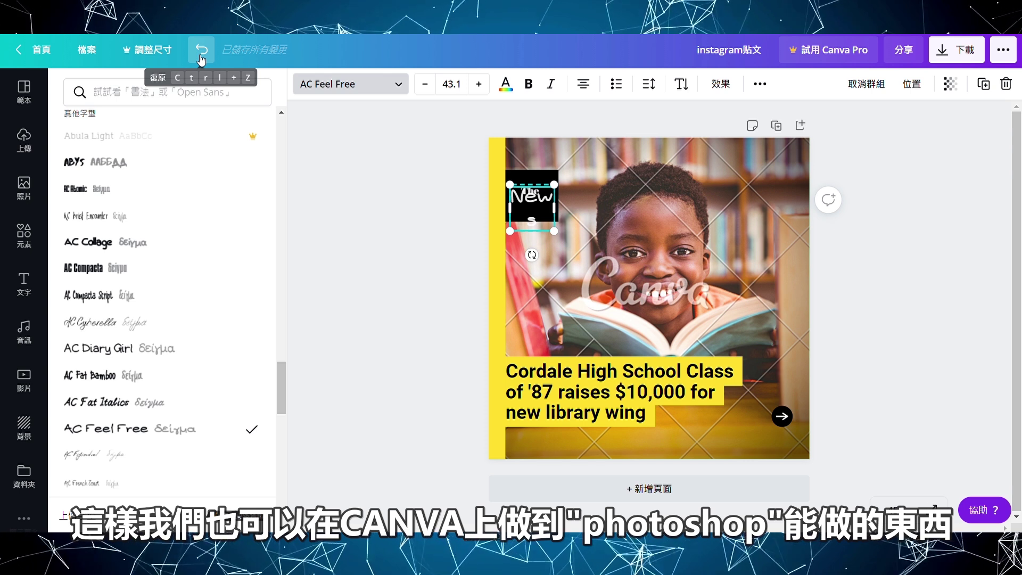
left_click(201, 56)
type("HEL")
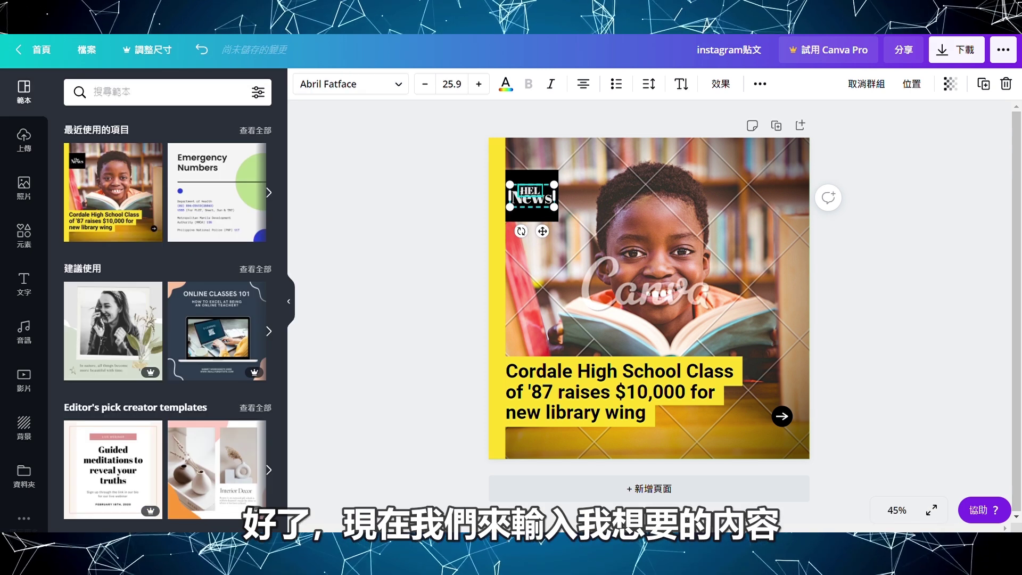
type("P THE CHILDREN IN AFRICA")
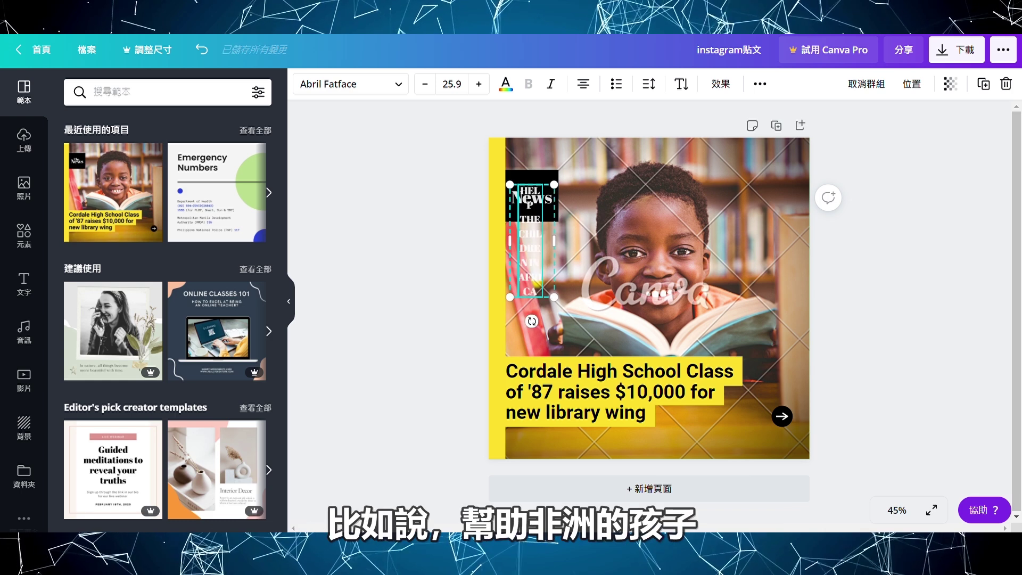
left_click_drag(567, 242, 792, 237)
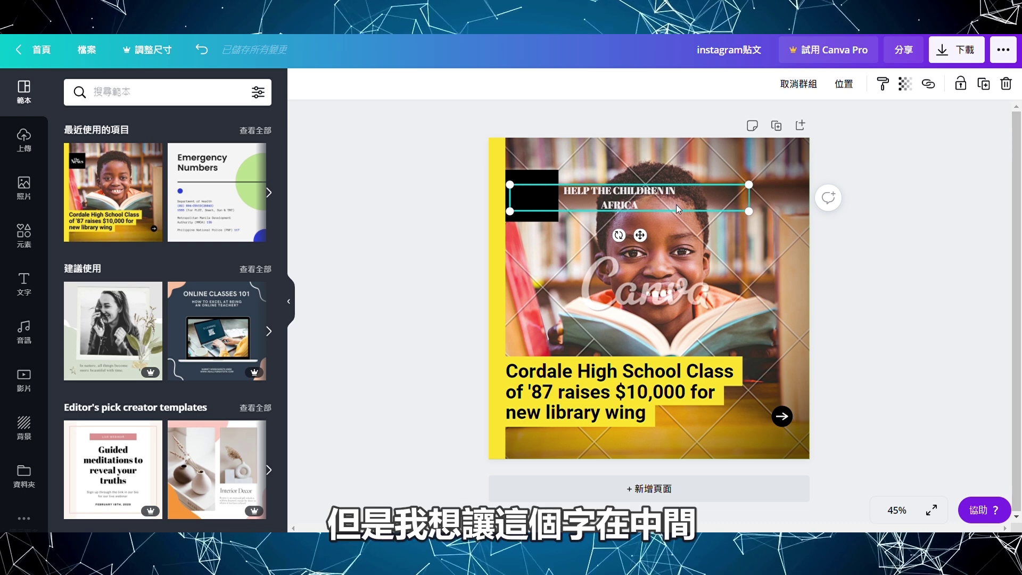
mouse_move(646, 202)
left_mouse_down()
mouse_move(668, 196)
mouse_move(664, 180)
left_mouse_up()
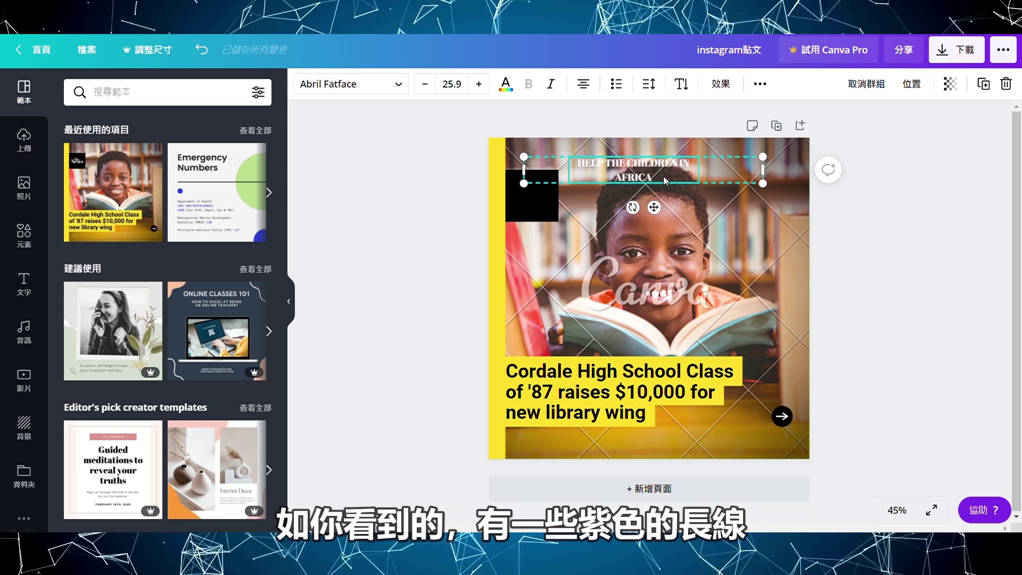
mouse_move(663, 177)
left_mouse_down()
mouse_move(701, 185)
mouse_move(669, 182)
left_mouse_up()
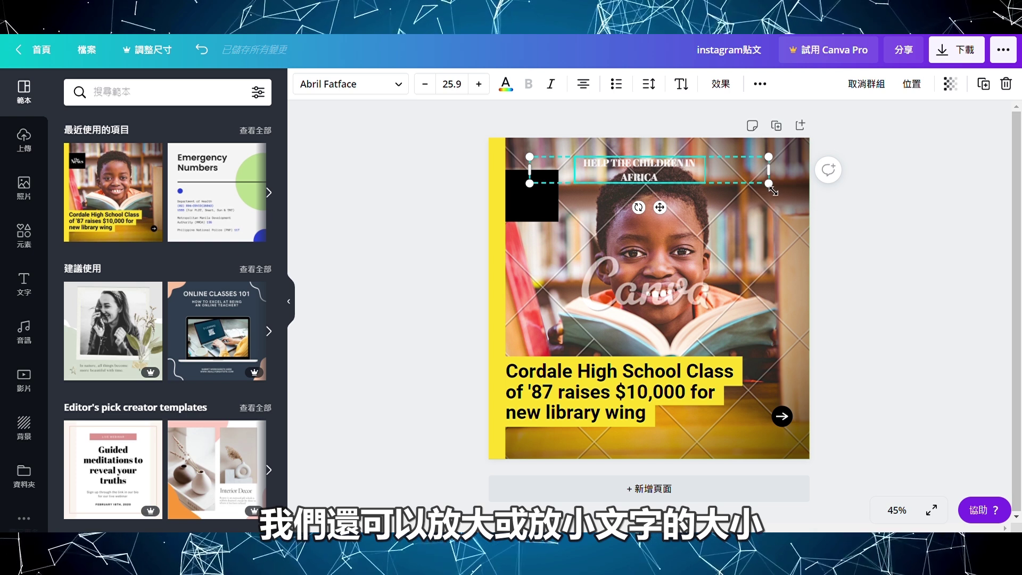
left_click_drag(783, 206, 849, 213)
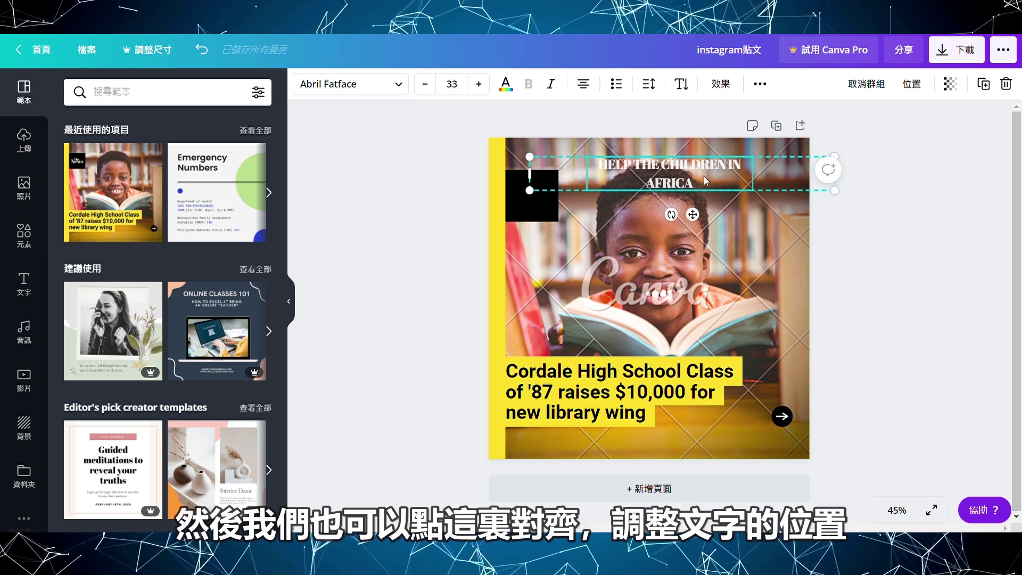
left_click(594, 91)
left_click(592, 89)
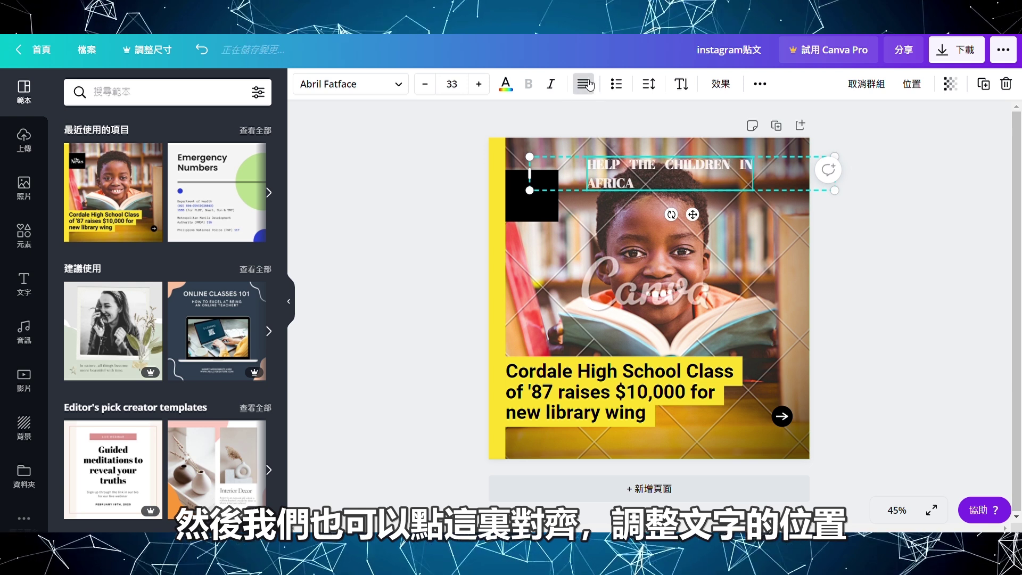
left_click(590, 86)
left_click(589, 85)
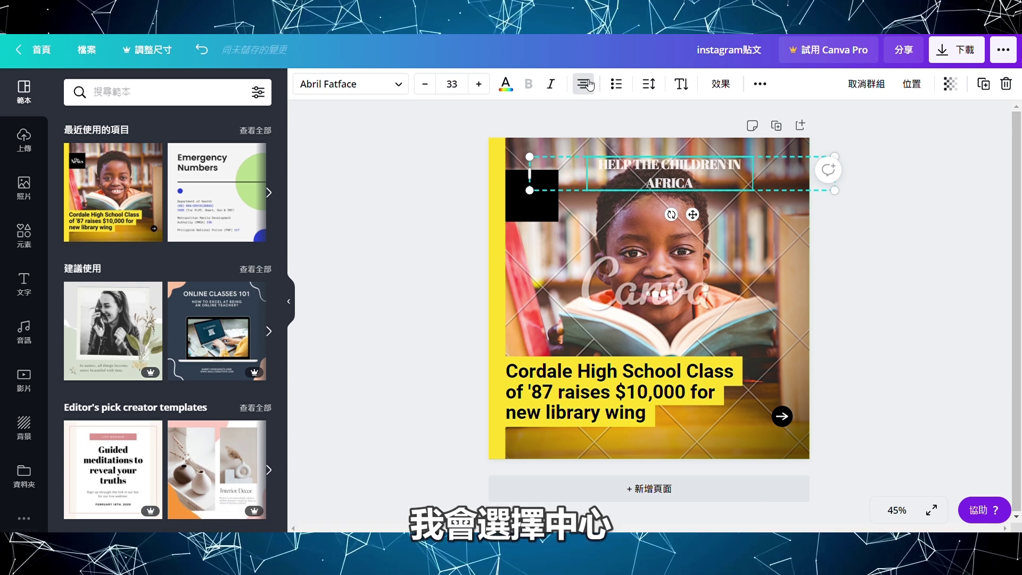
left_click(734, 89)
left_click(158, 142)
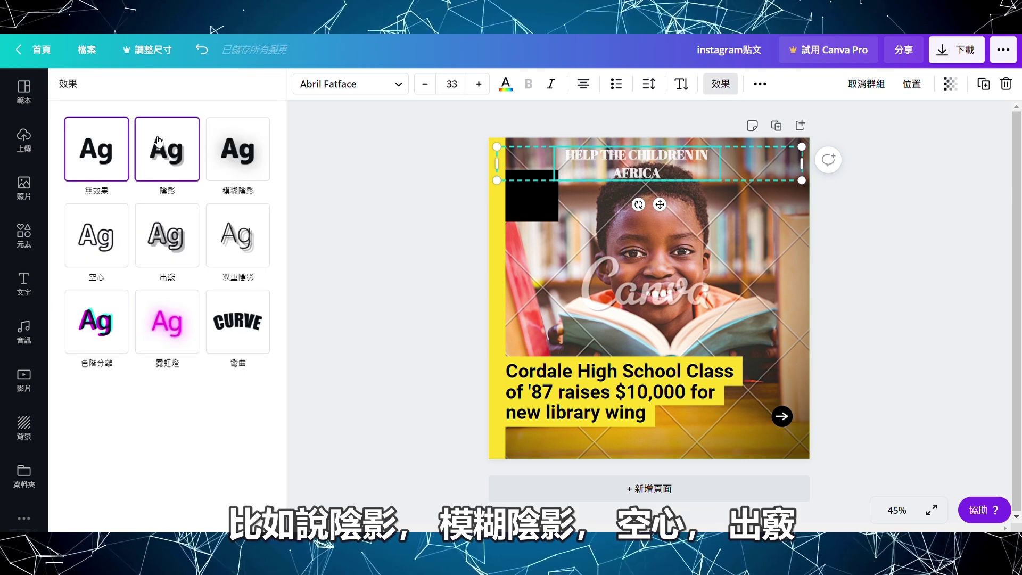
left_click(251, 161)
left_click(104, 244)
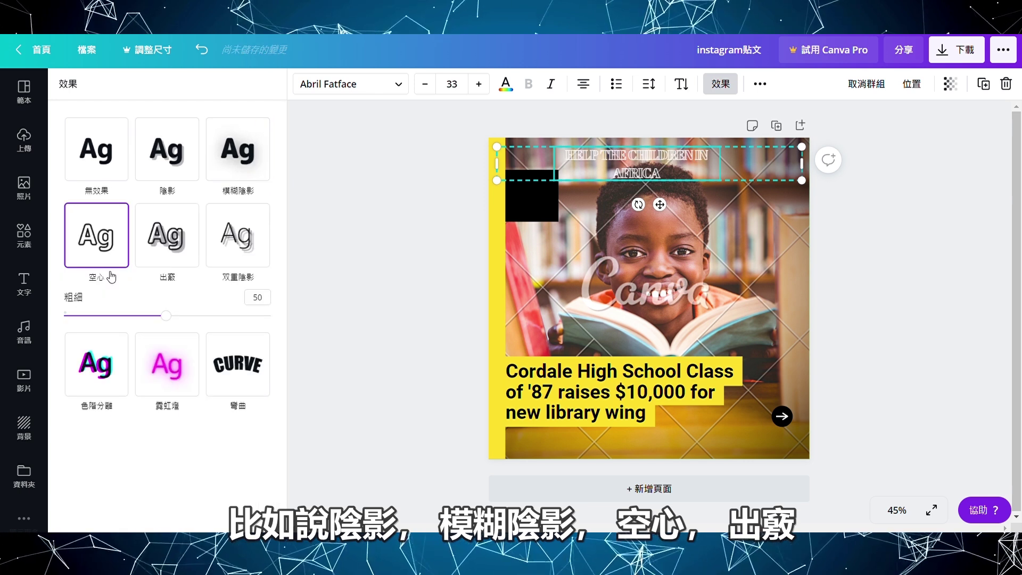
left_click(195, 264)
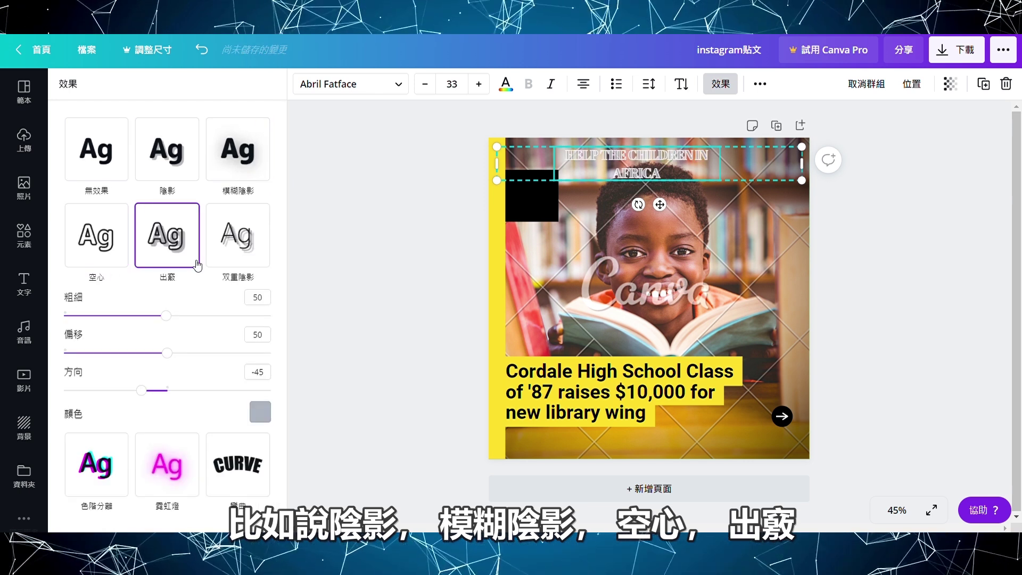
left_click(259, 255)
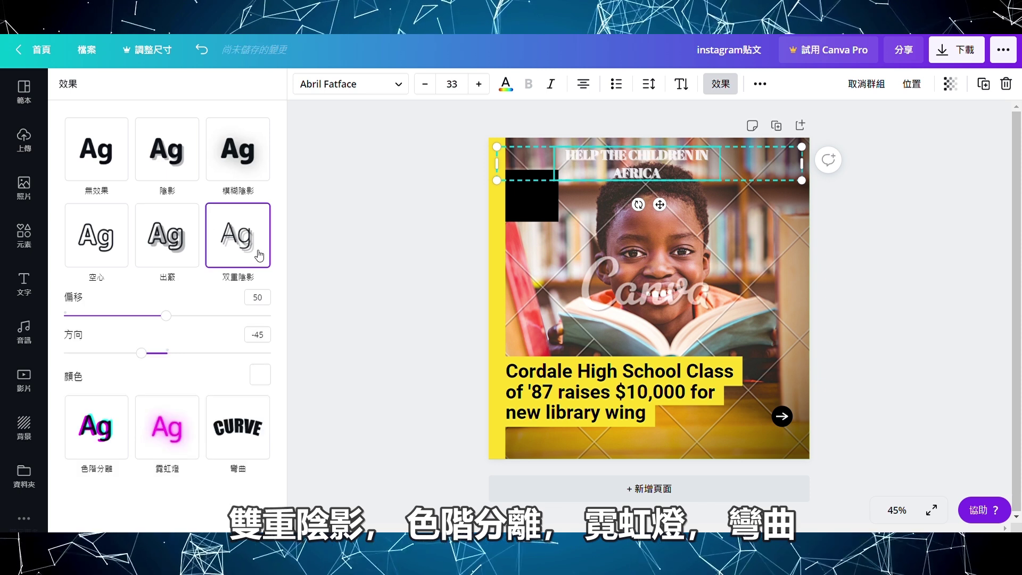
left_click(98, 426)
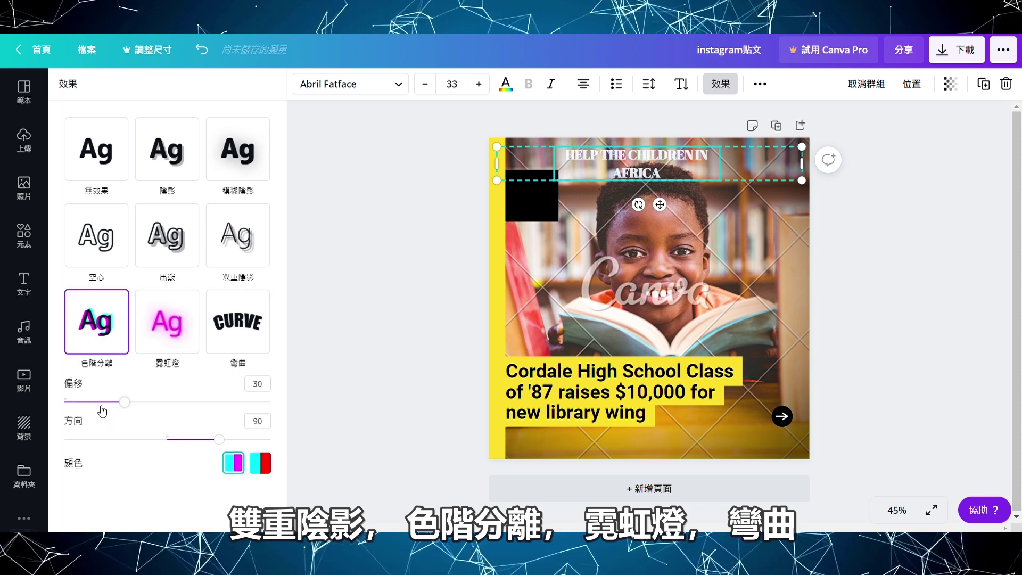
left_click(167, 322)
left_click(232, 326)
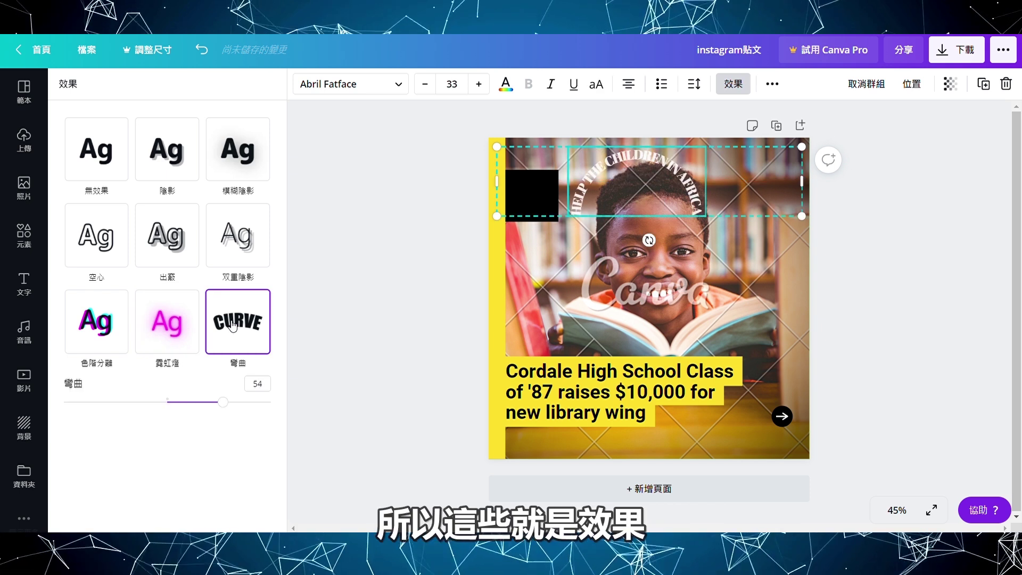
left_click(113, 167)
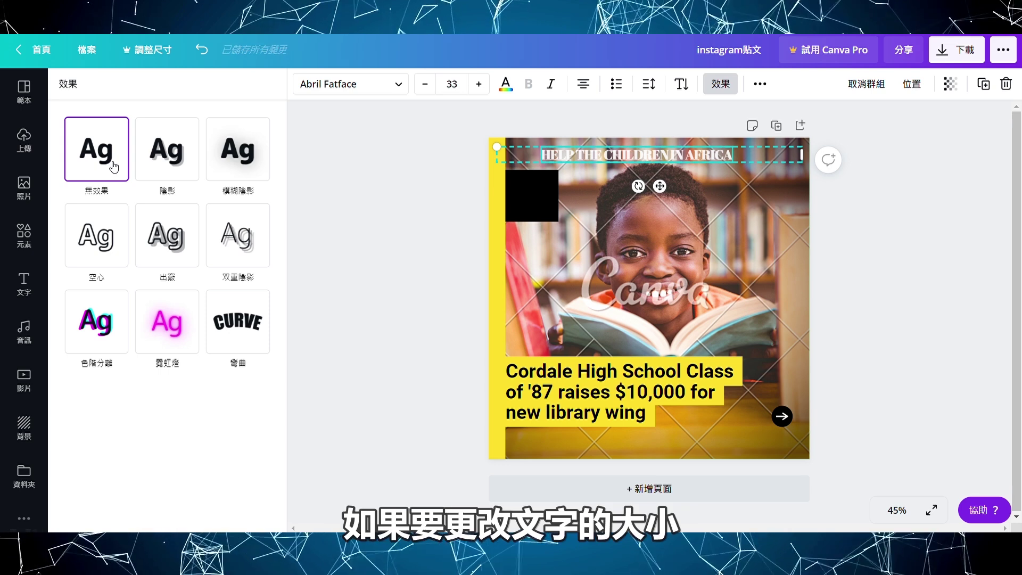
left_click(599, 159)
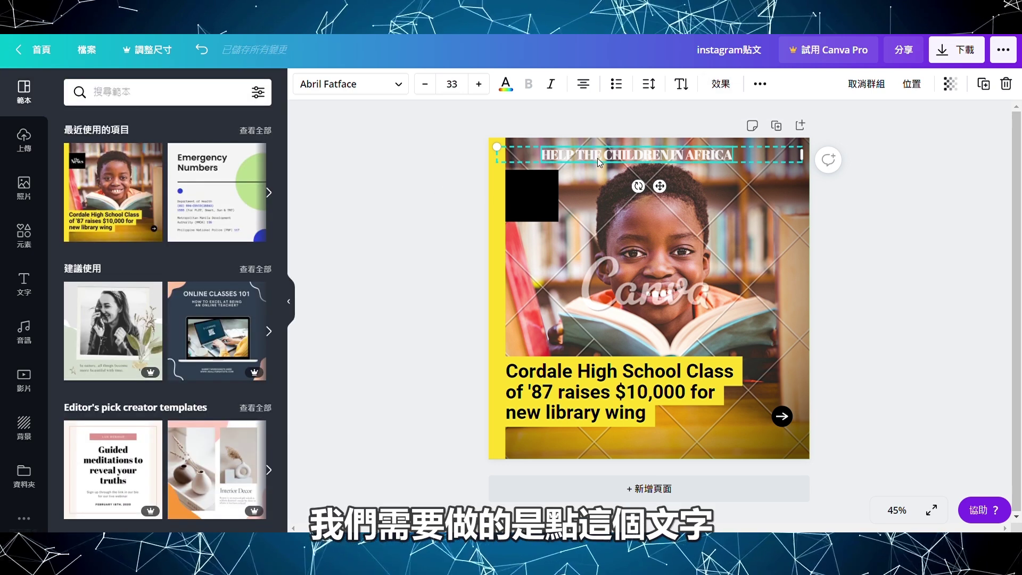
left_click(477, 88)
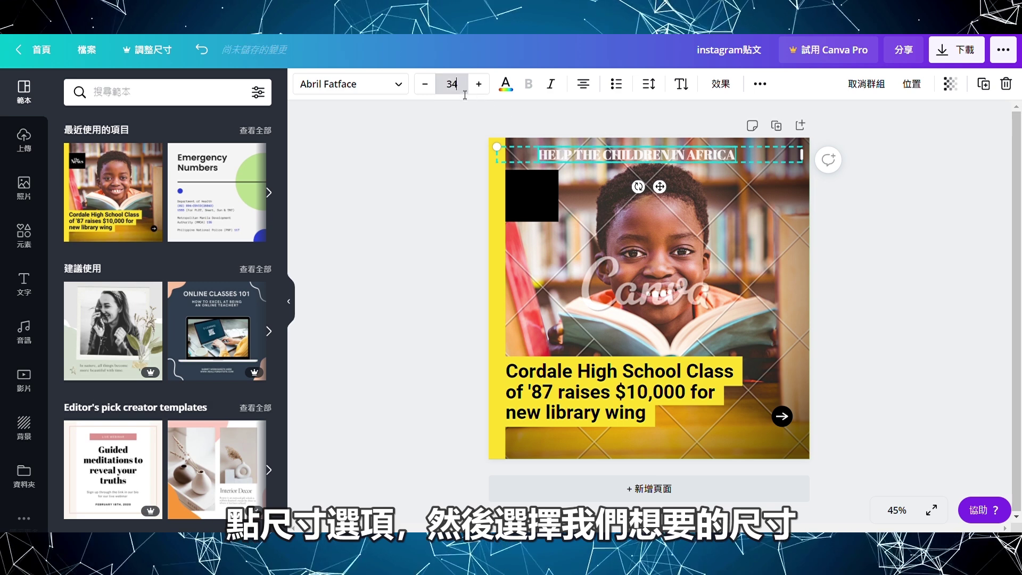
left_click(465, 93)
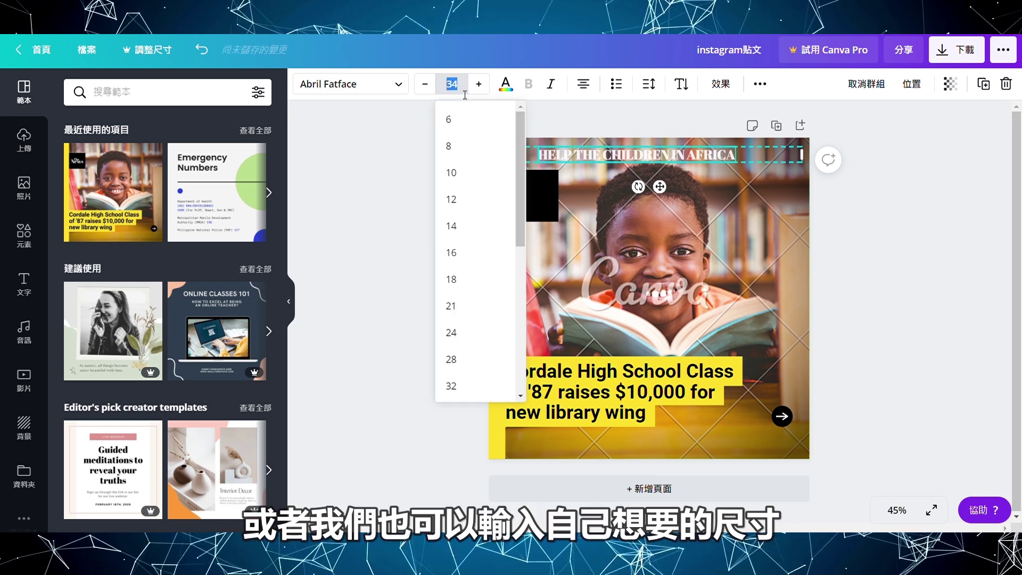
type("80")
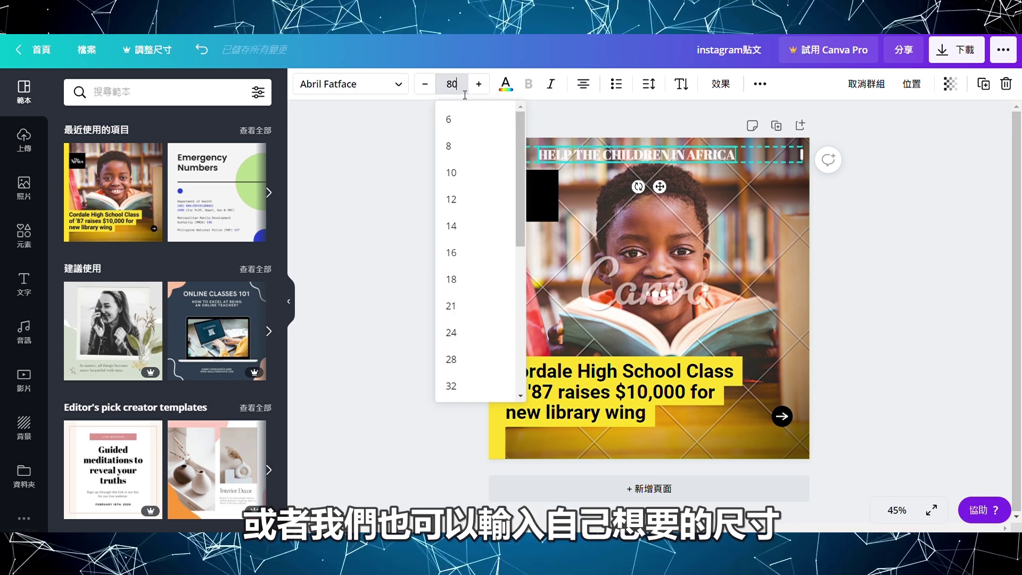
key("Return")
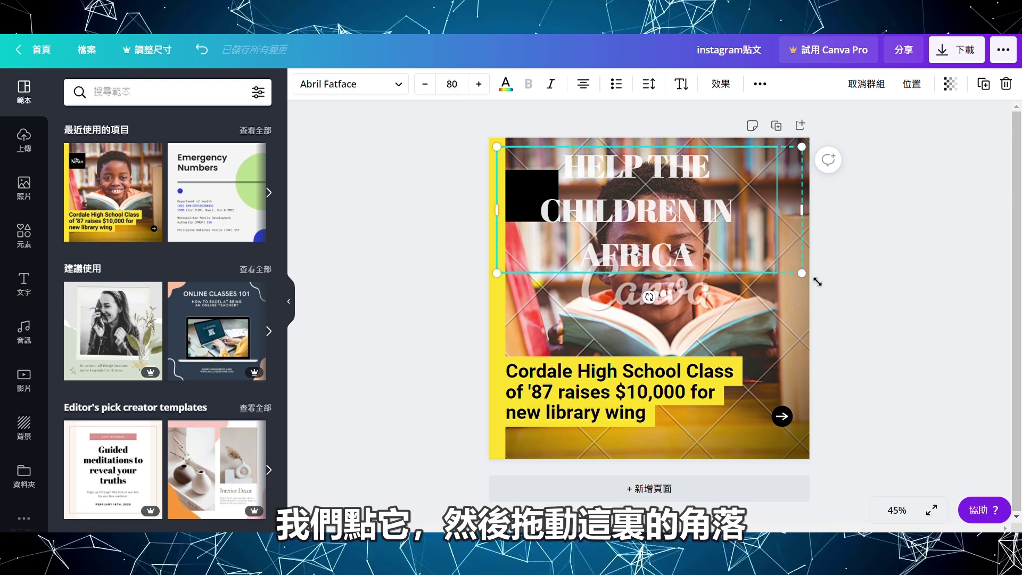
mouse_move(802, 273)
left_mouse_down()
mouse_move(698, 205)
mouse_move(815, 289)
mouse_move(780, 278)
left_mouse_up()
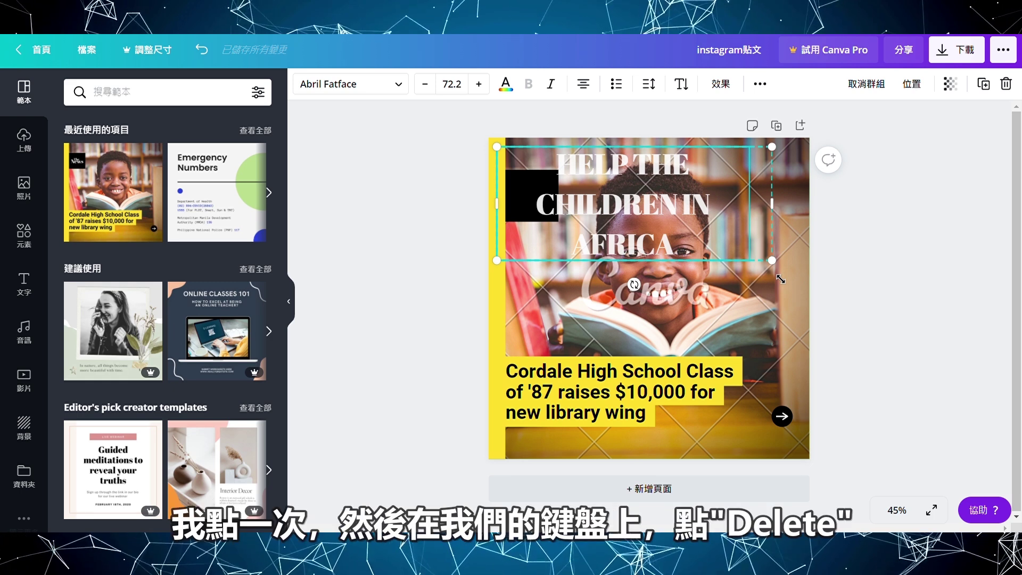
left_click(738, 314)
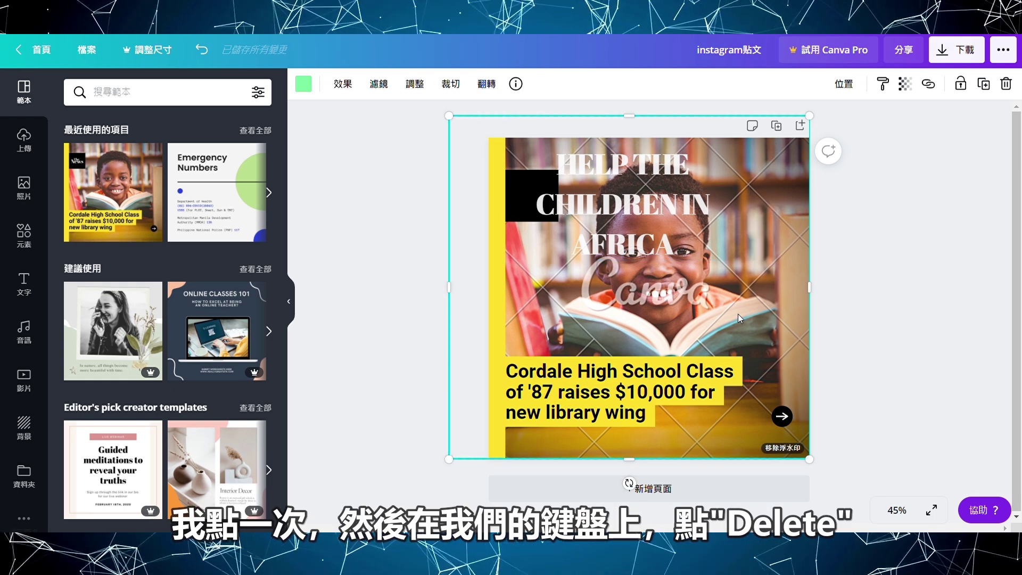
key("Delete")
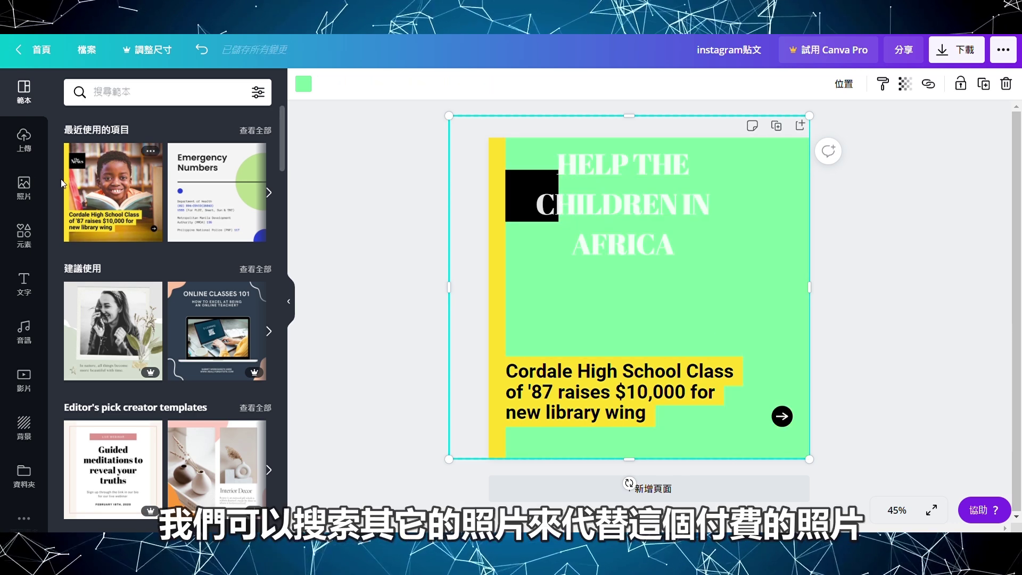
left_click(24, 187)
type("dog")
key("Return")
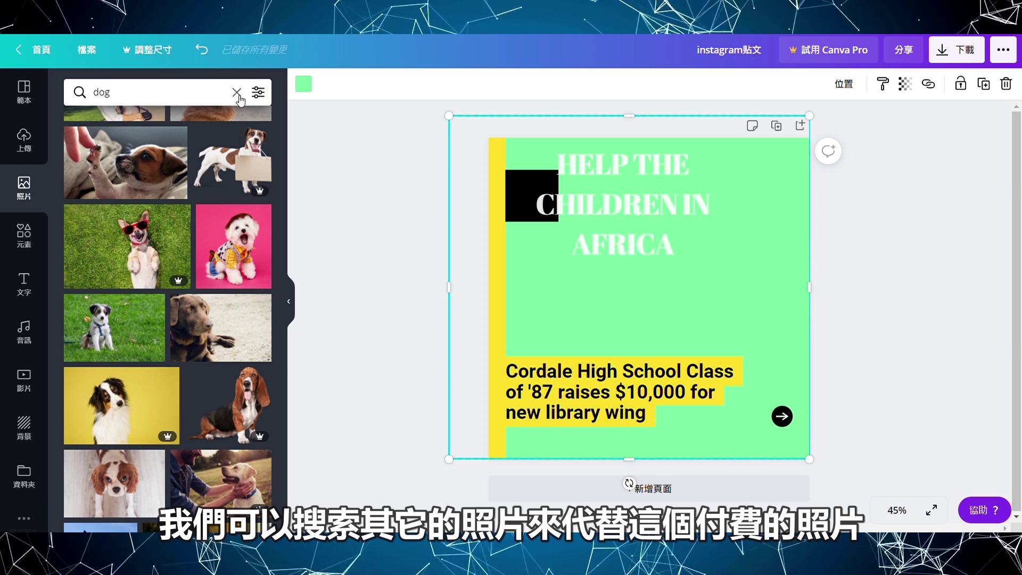
left_click(237, 93)
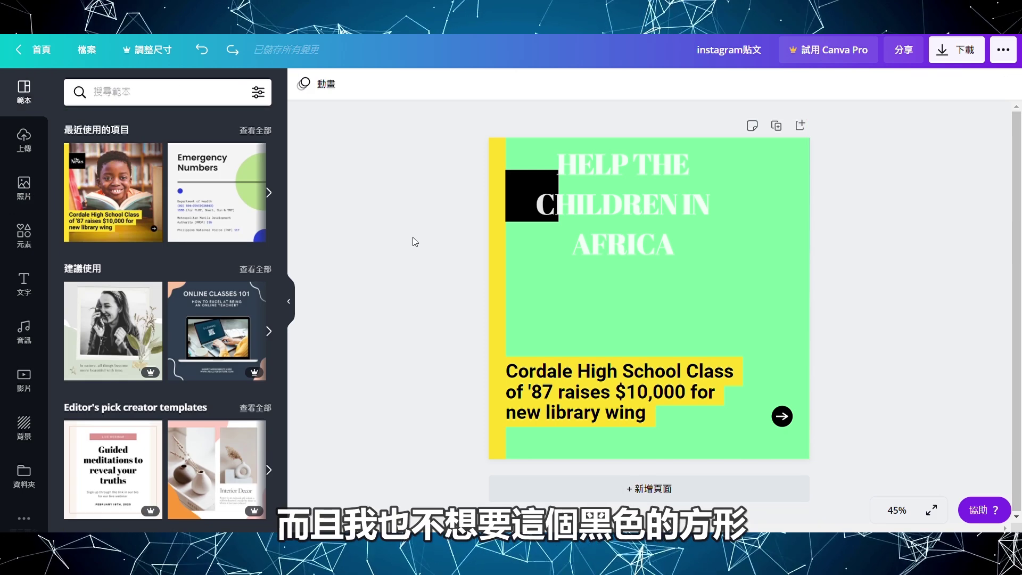
left_click(517, 187)
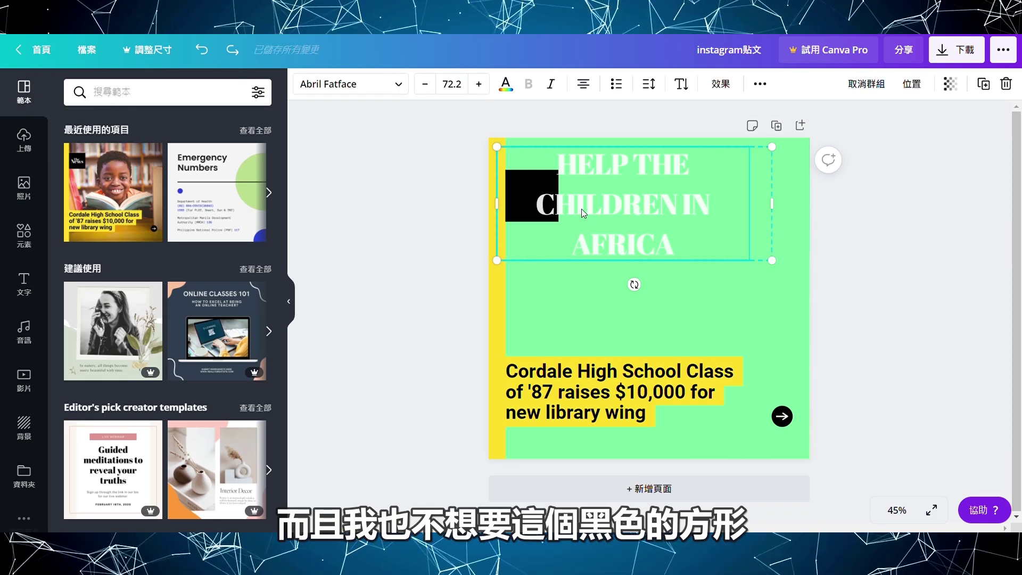
left_click_drag(582, 208, 643, 227)
key("Delete")
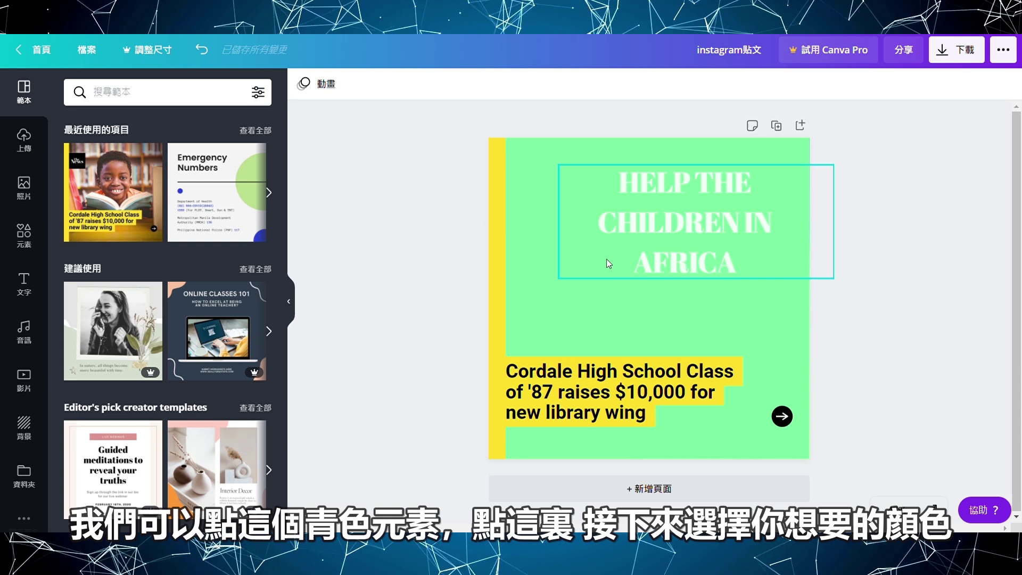
left_click(587, 315)
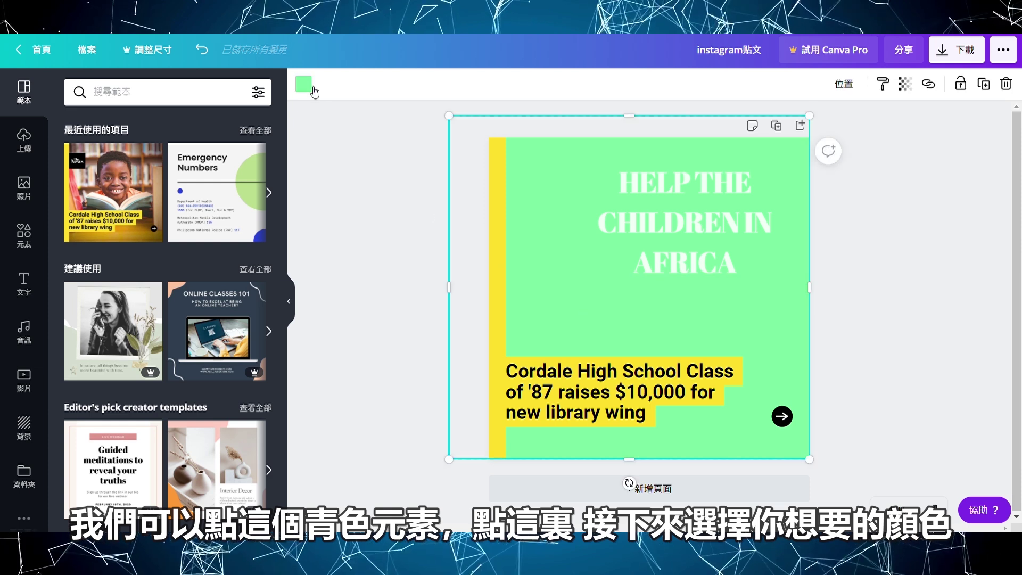
left_click(303, 83)
left_click(80, 154)
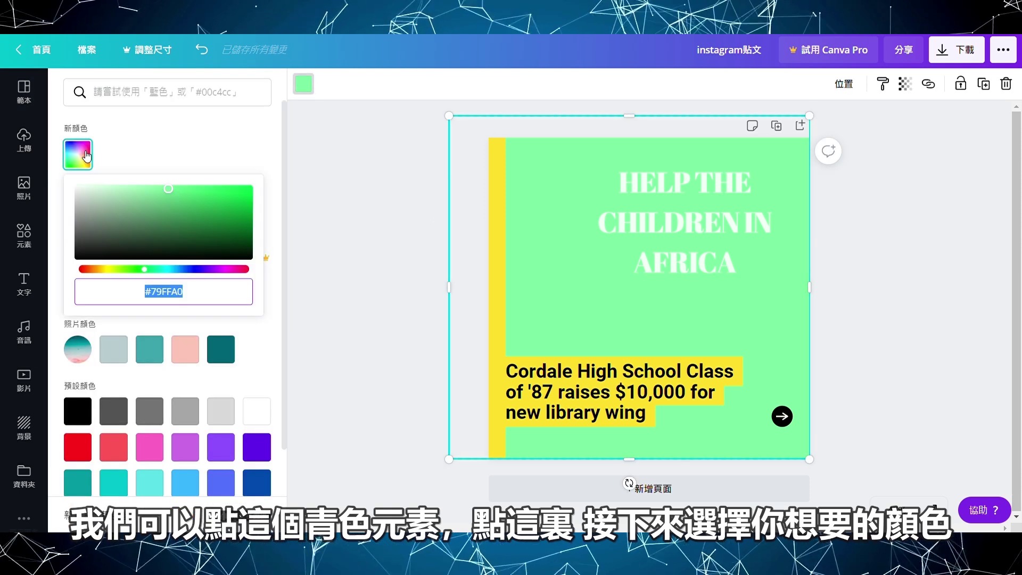
left_click_drag(145, 269, 226, 278)
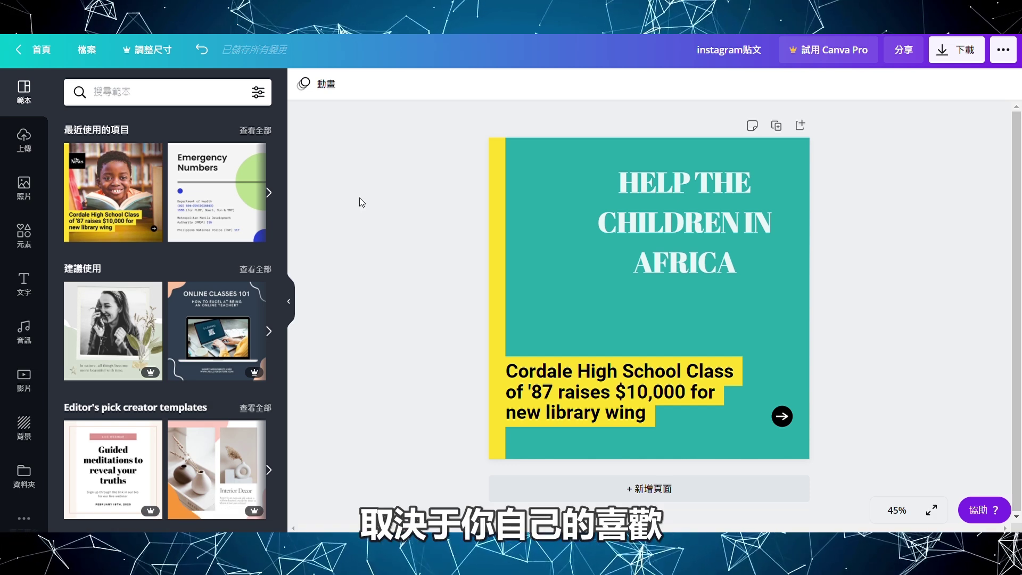
left_click(33, 205)
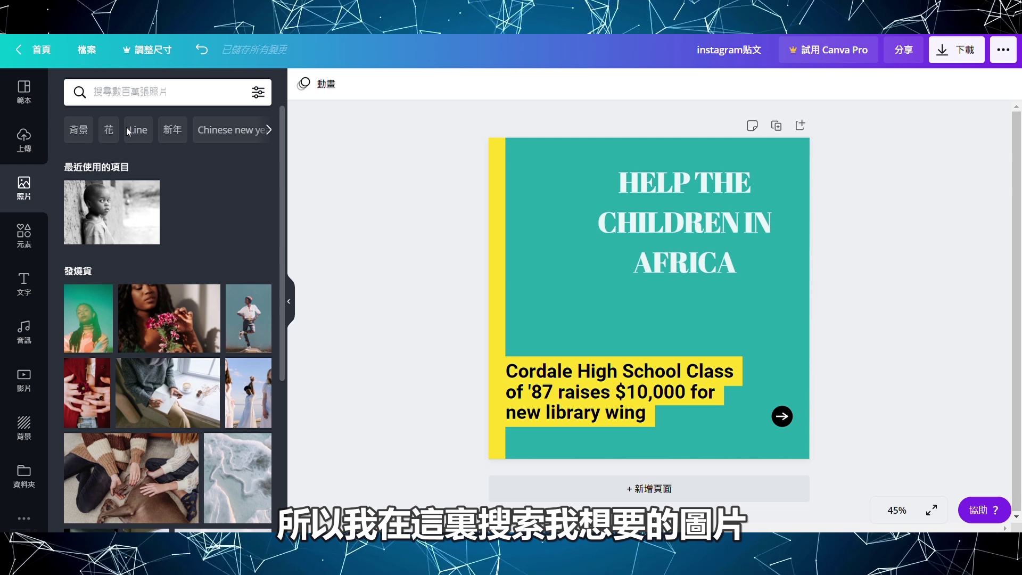
left_click(173, 96)
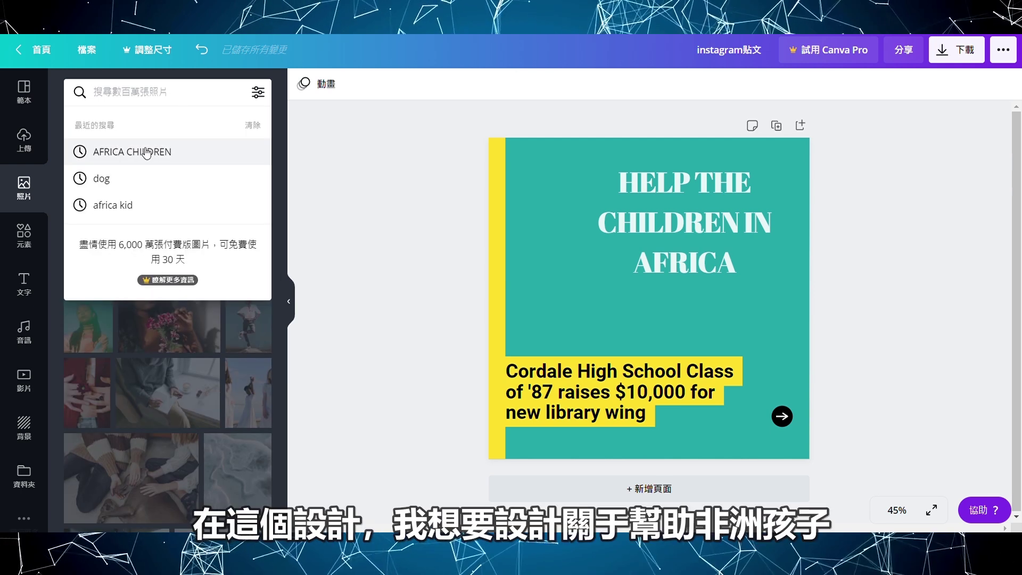
left_click(150, 152)
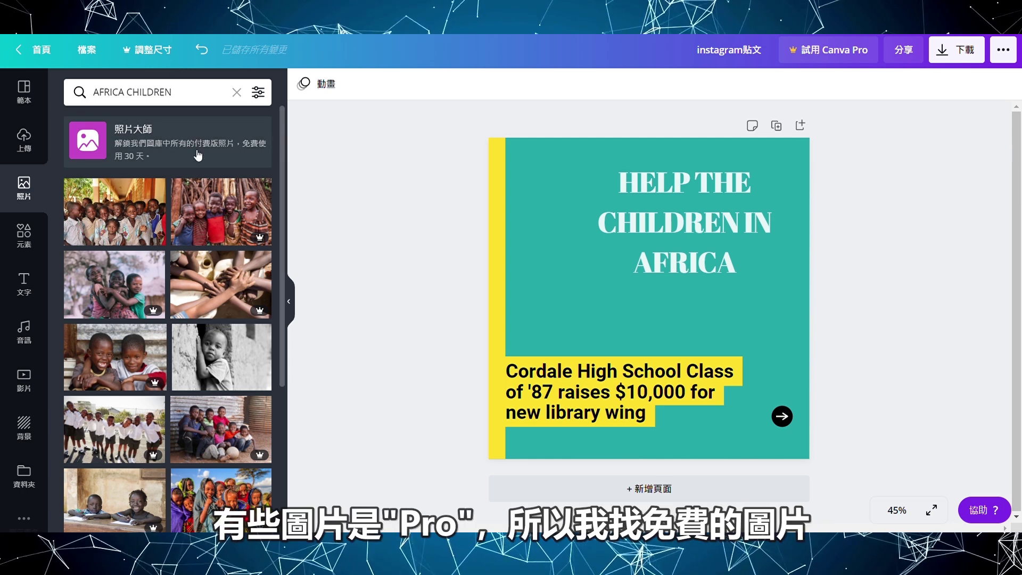
scroll(271, 195, "down", 1)
mouse_move(221, 221)
scroll(170, 309, "down", 1)
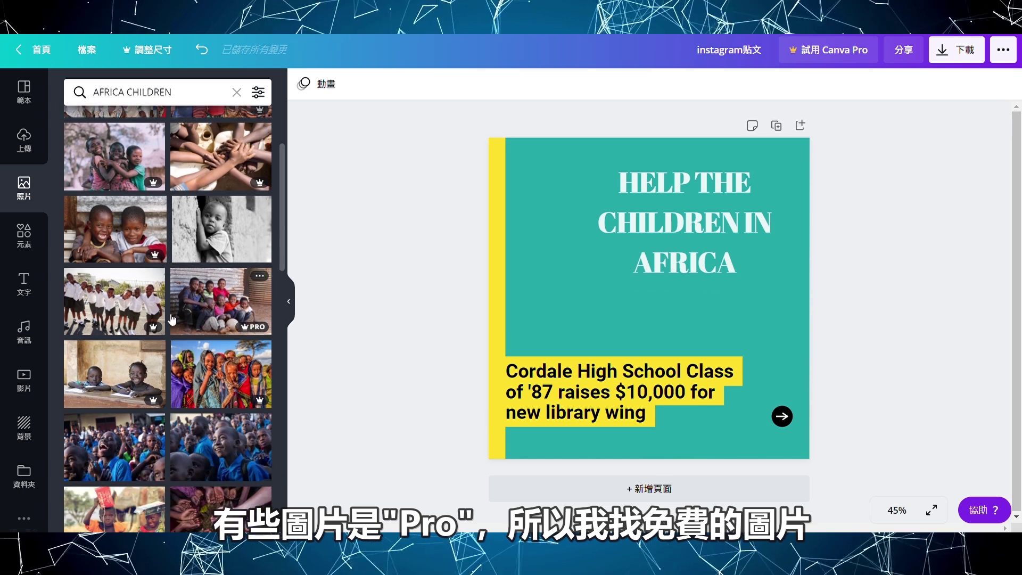
scroll(224, 293, "down", 5)
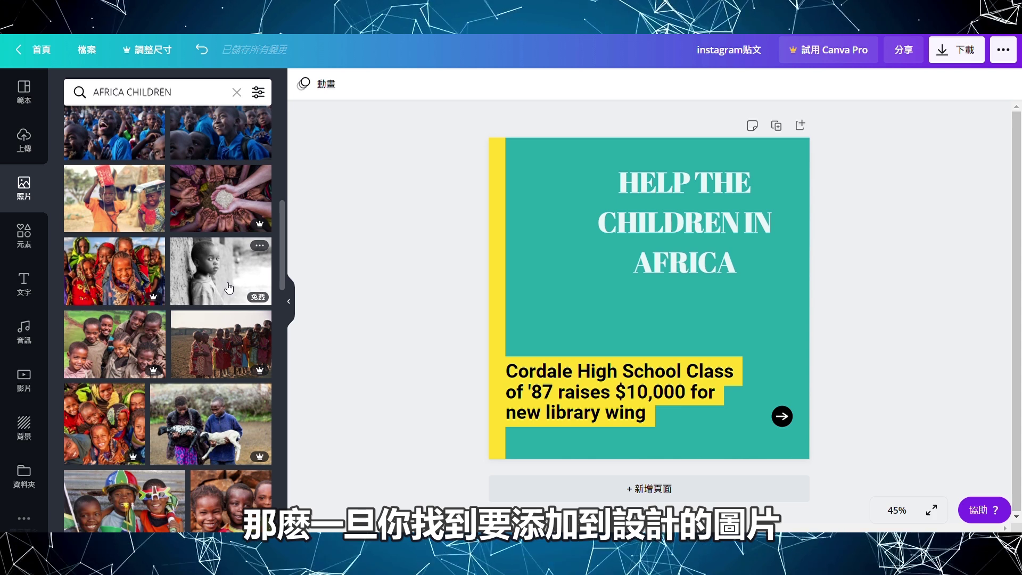
- Add the black-and-white child photo and stretch it across the design's top half
left_click(229, 288)
left_click_drag(647, 316, 637, 244)
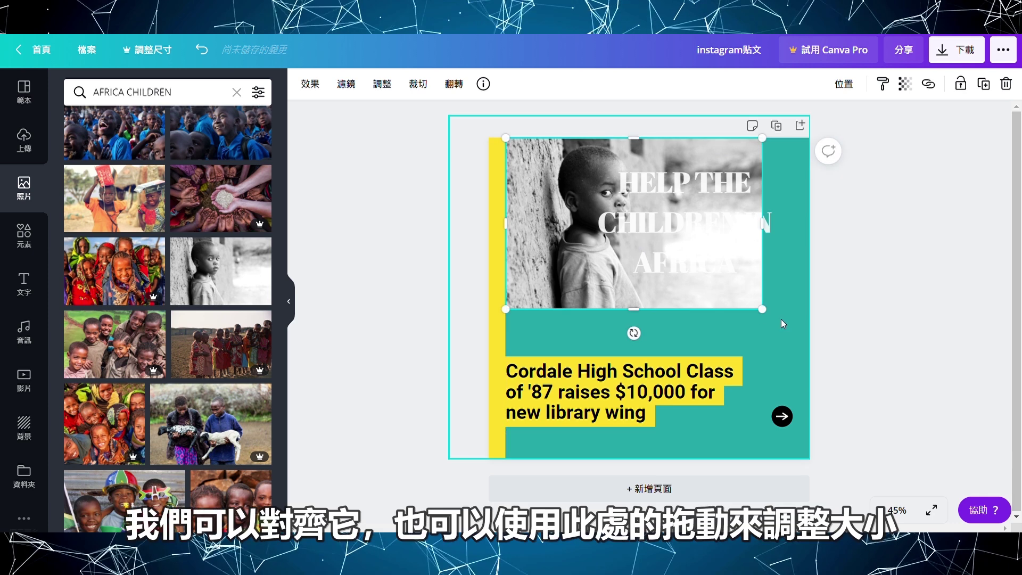
left_click_drag(778, 319, 810, 358)
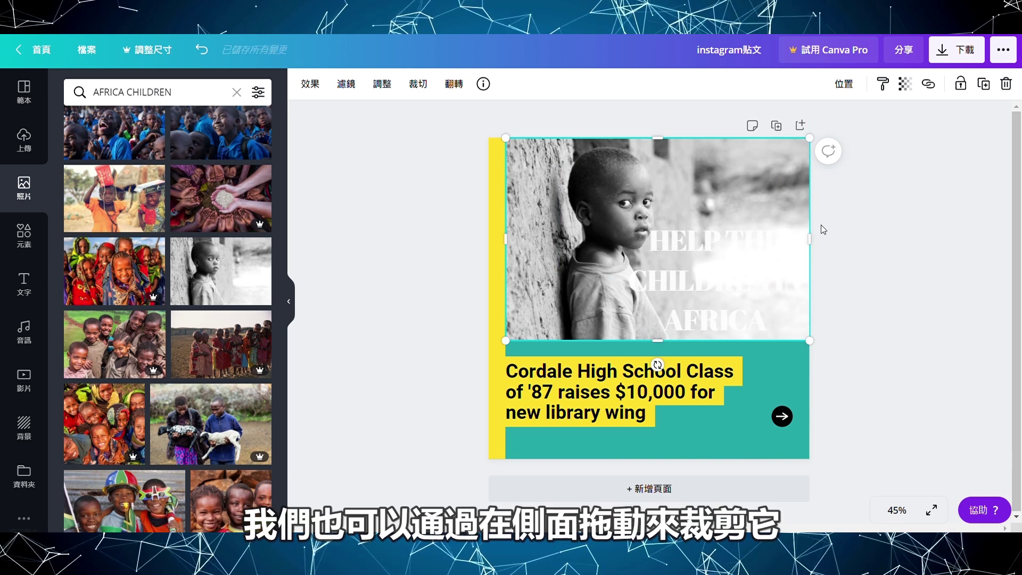
- Try cropping and horizontally flipping the photo, reverting both, then open the uploads panel
mouse_move(771, 241)
left_mouse_down()
mouse_move(679, 243)
mouse_move(697, 243)
left_mouse_up()
key("ctrl+z")
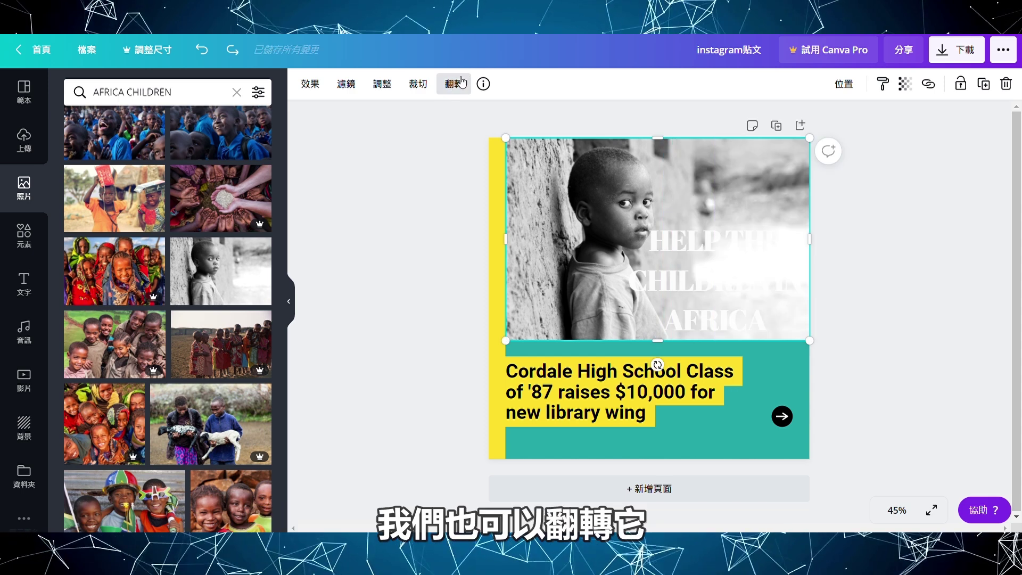
left_click(462, 83)
left_click(467, 122)
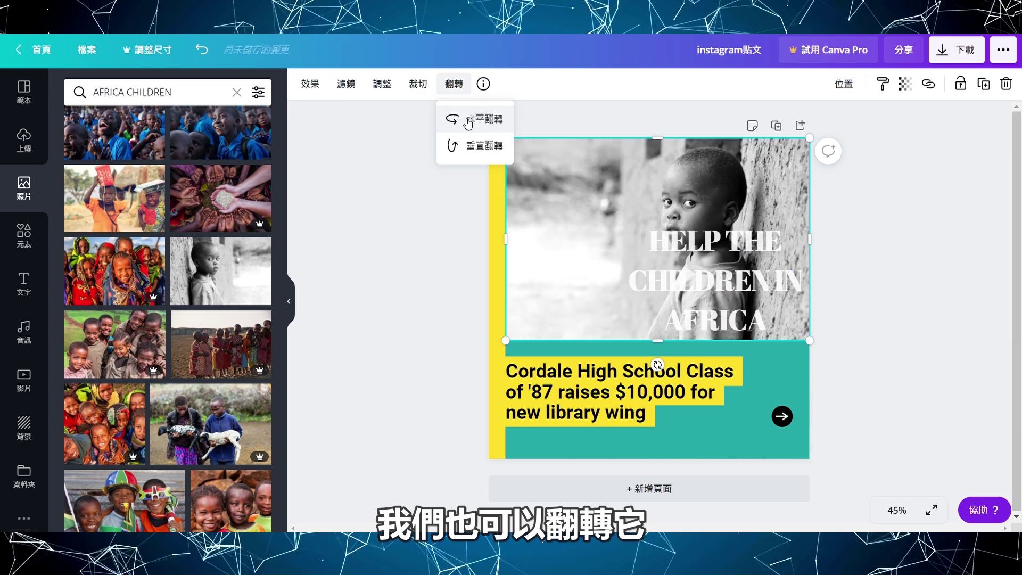
left_click(467, 121)
left_click(458, 245)
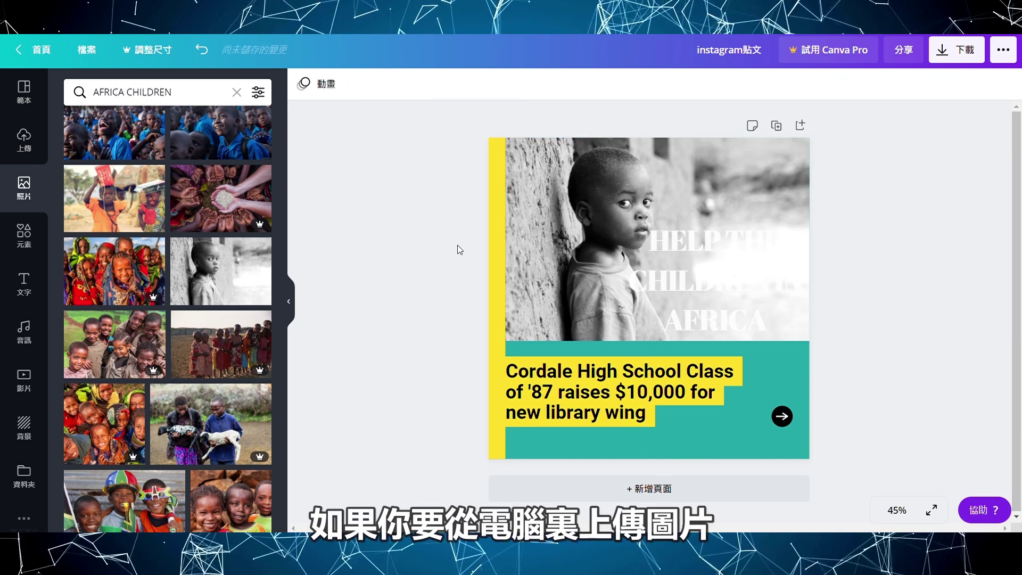
left_click(24, 140)
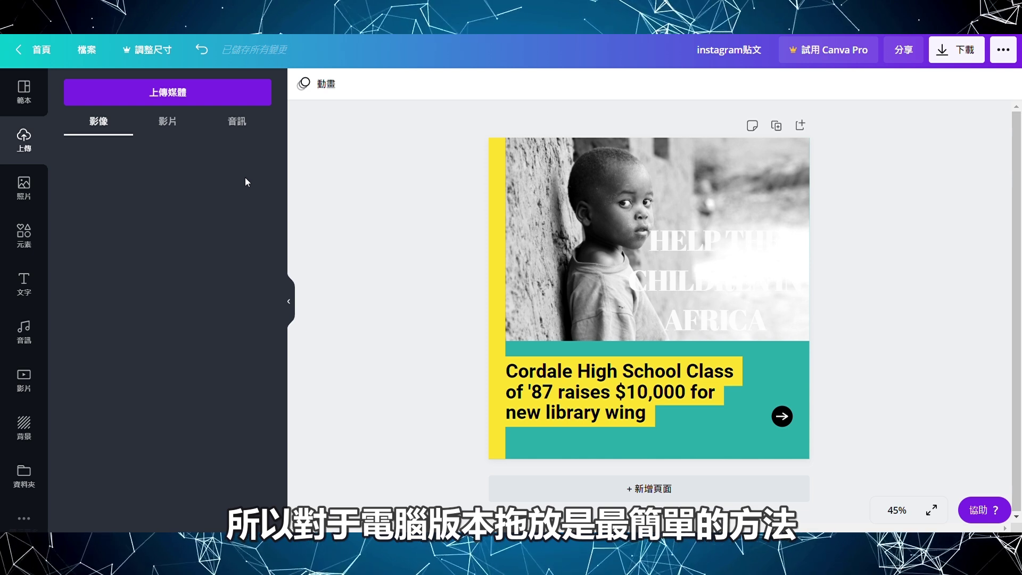
- Drag the pink brush stroke from the Elements library onto the design's lower right
left_click(24, 237)
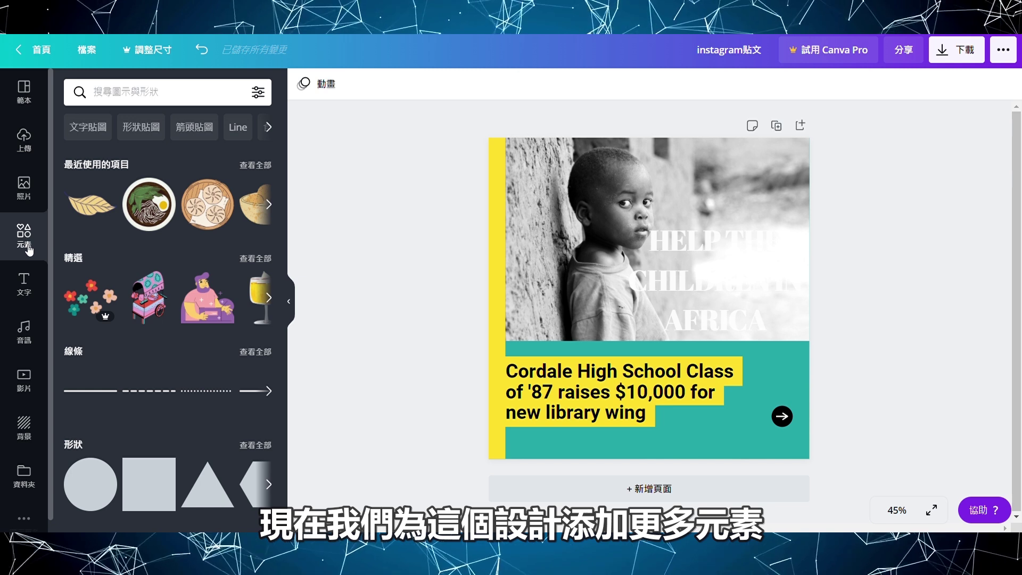
scroll(176, 271, "down", 8)
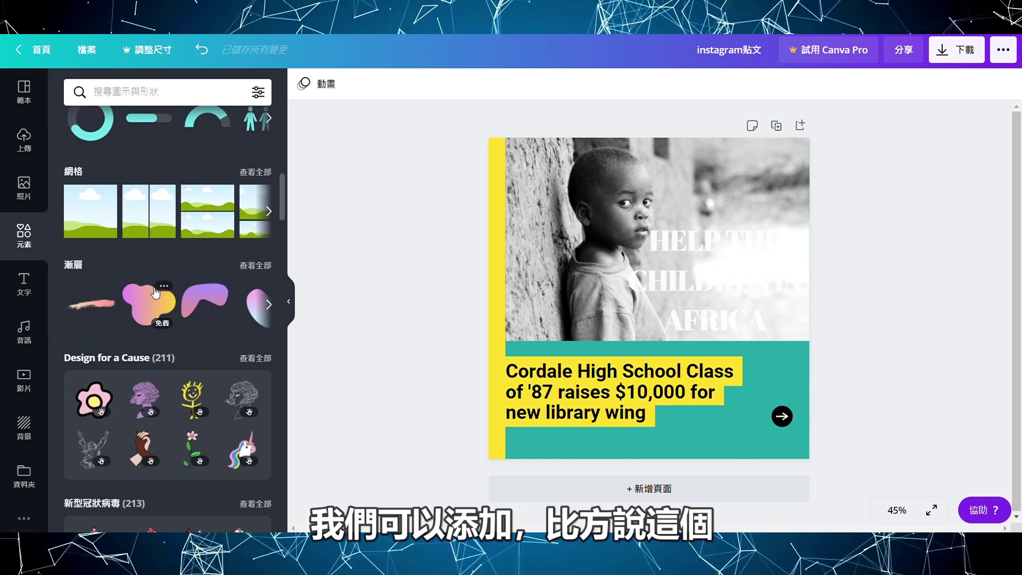
mouse_move(91, 303)
left_mouse_down()
mouse_move(660, 433)
mouse_move(720, 433)
mouse_move(623, 433)
left_mouse_up()
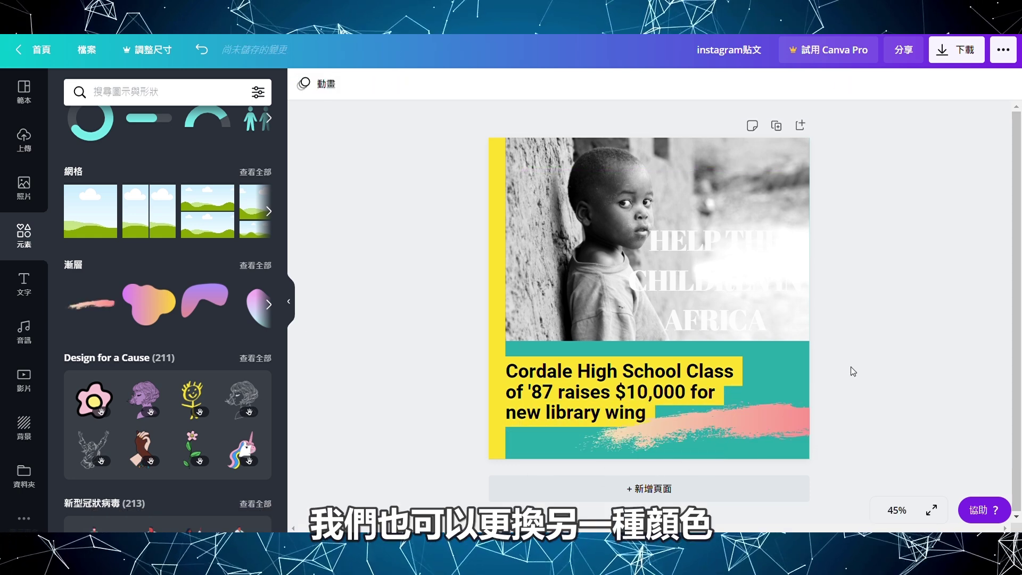
- Recolour the brush stroke, trying yellow and then custom dark olive #796A00
left_click(751, 414)
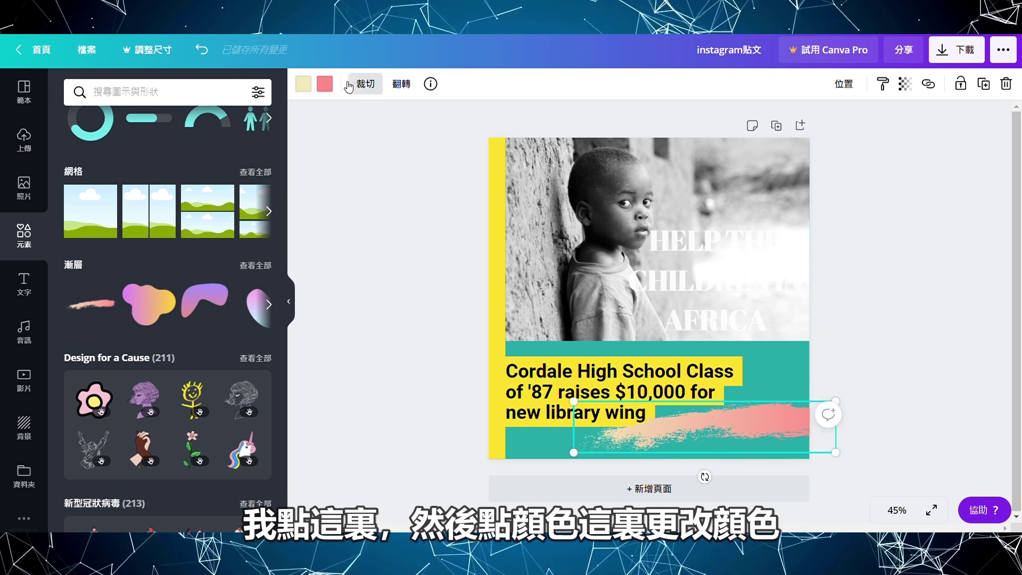
left_click(325, 84)
left_click(269, 218)
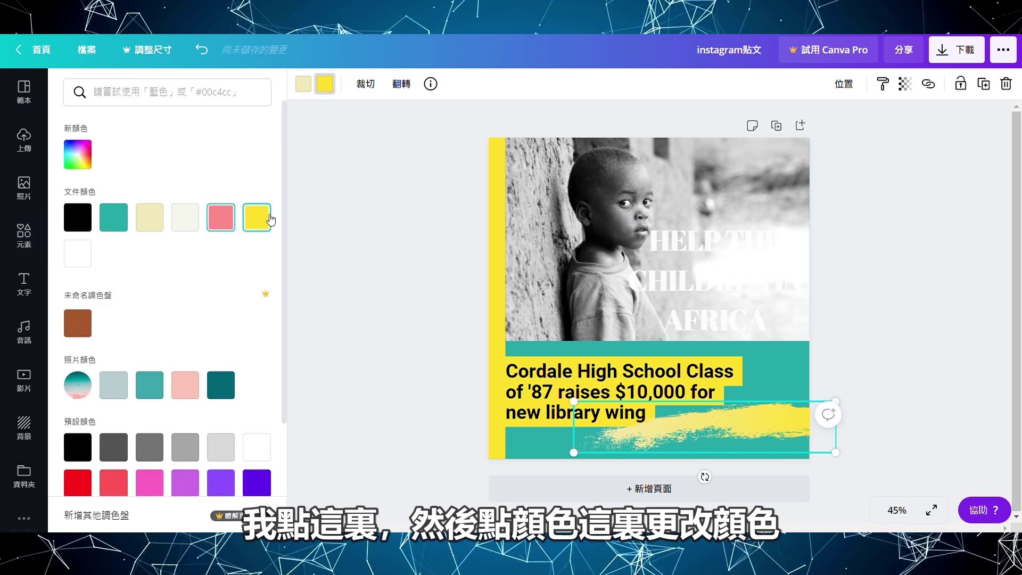
left_click(77, 154)
mouse_move(284, 239)
left_mouse_down()
mouse_move(292, 228)
mouse_move(296, 238)
left_mouse_up()
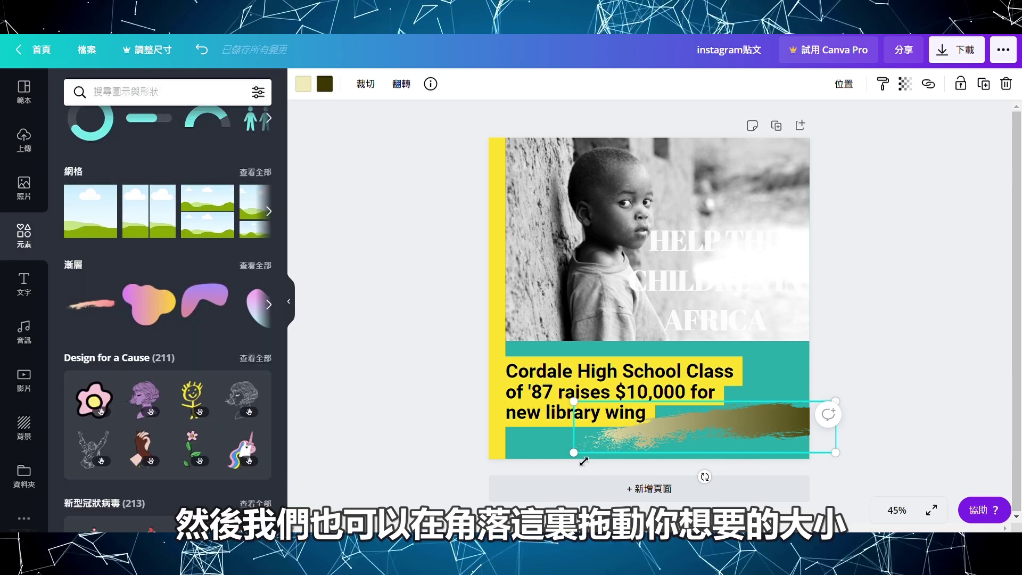
- Shrink the brush stroke and tilt it slightly across the bottom caption
left_click_drag(632, 454, 572, 476)
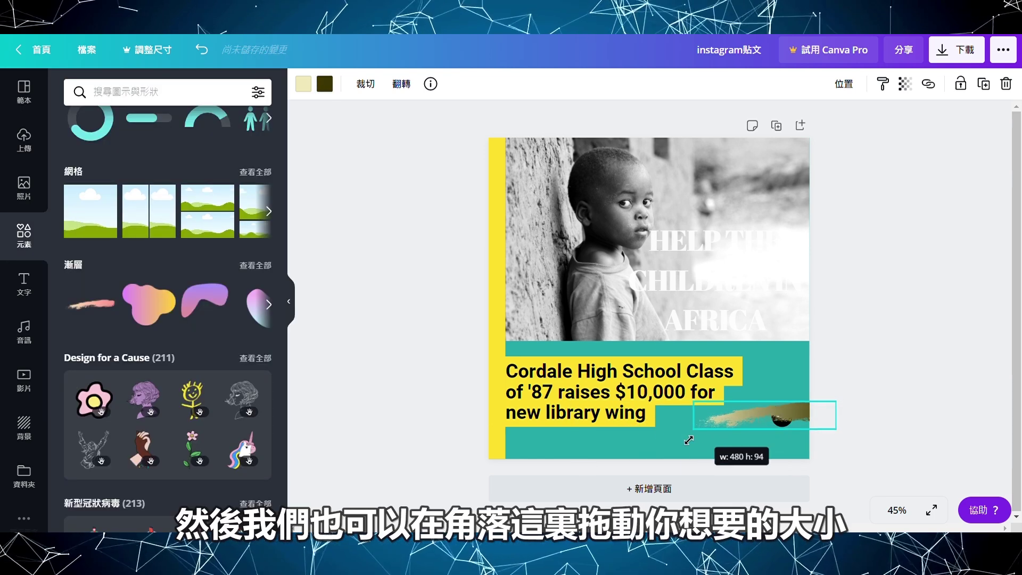
left_click_drag(572, 476, 584, 450)
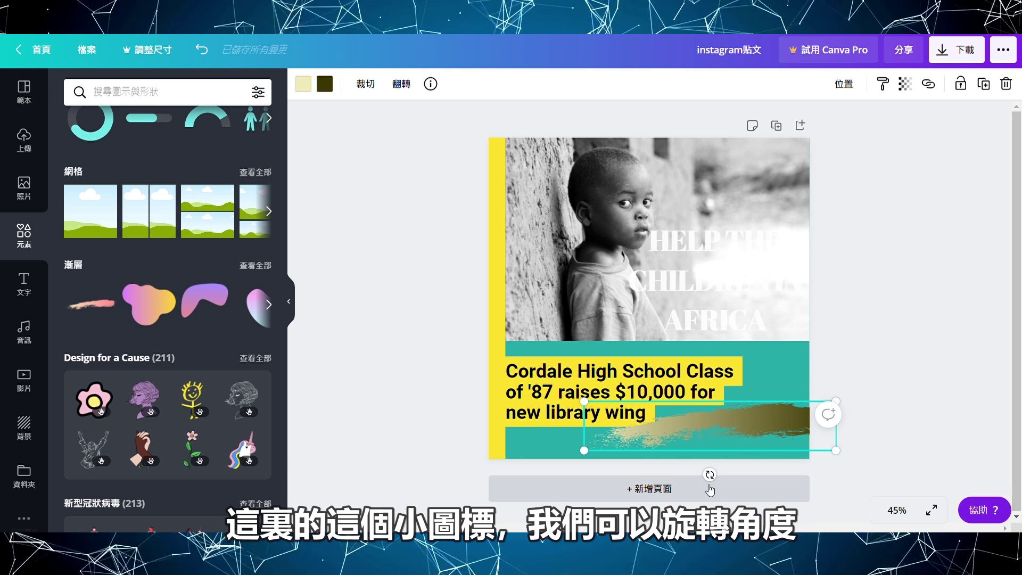
left_click_drag(710, 474, 691, 494)
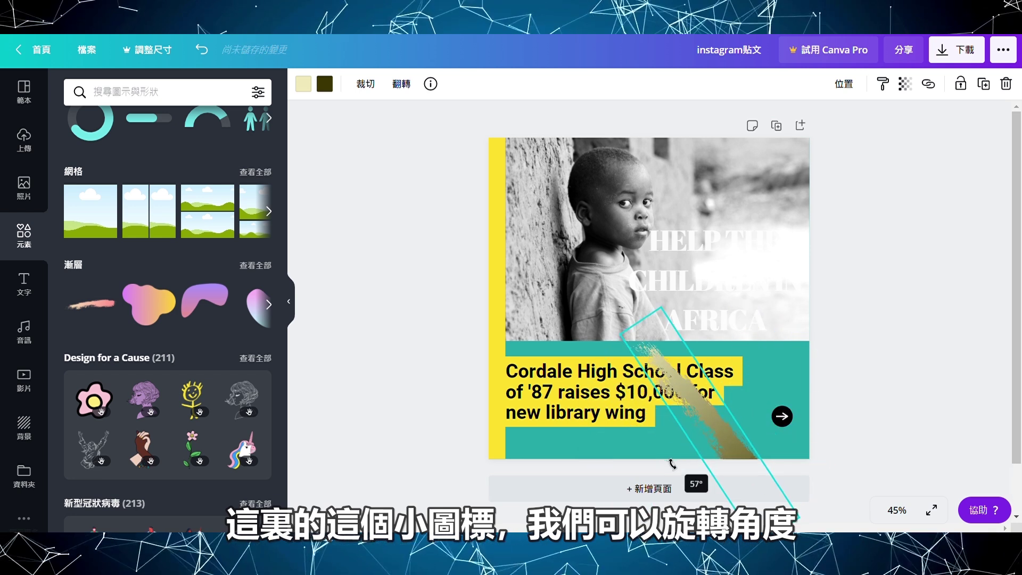
left_click_drag(692, 494, 712, 473)
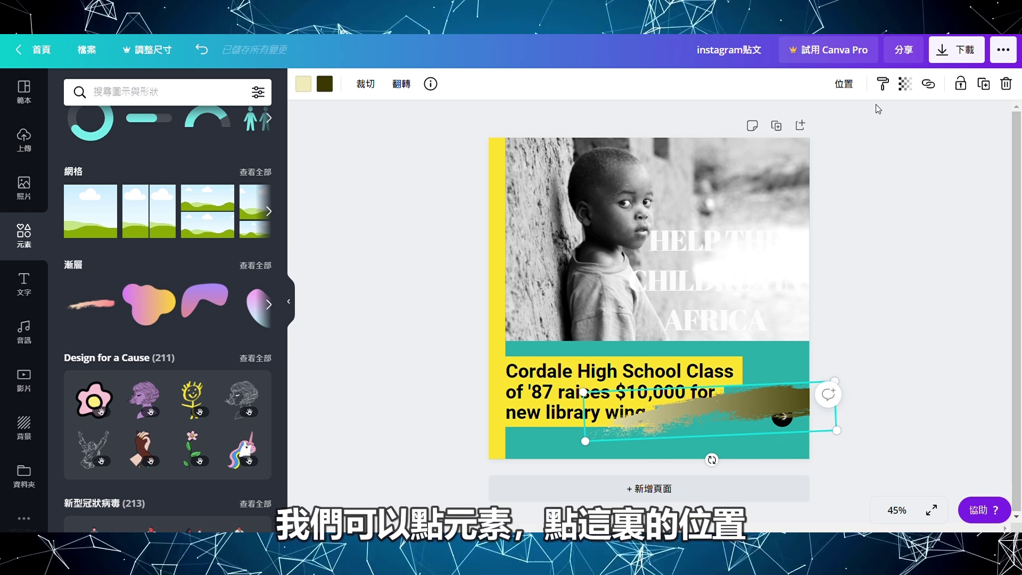
- Send the brush stroke to the back layer and bring the yellow highlight bars to the front
left_click(841, 85)
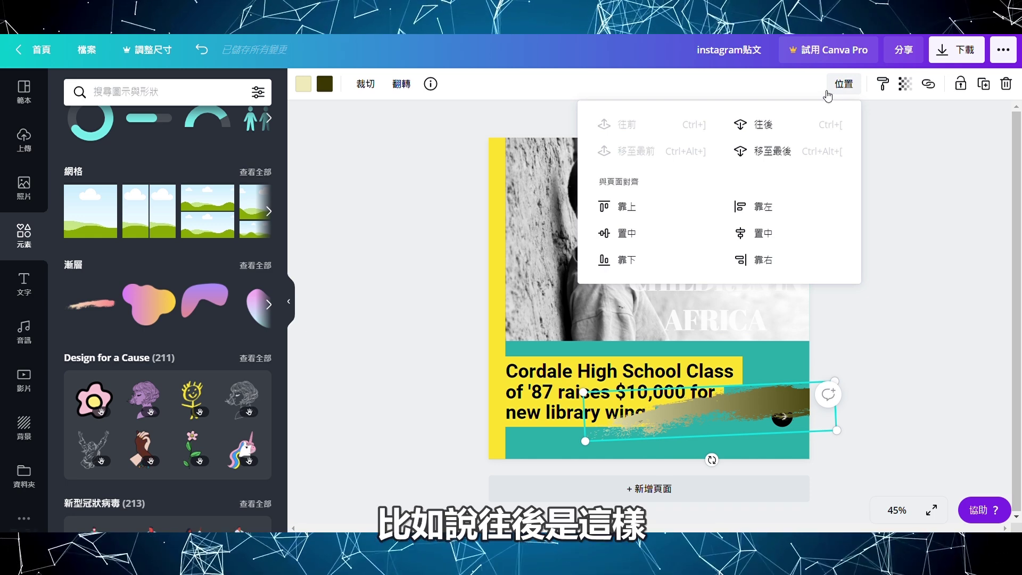
left_click(804, 123)
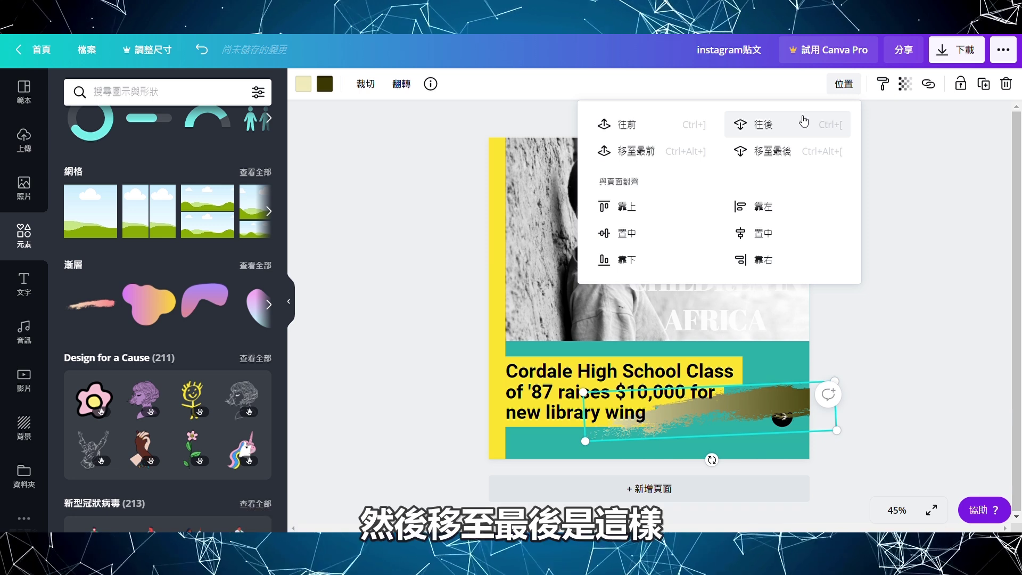
left_click(802, 151)
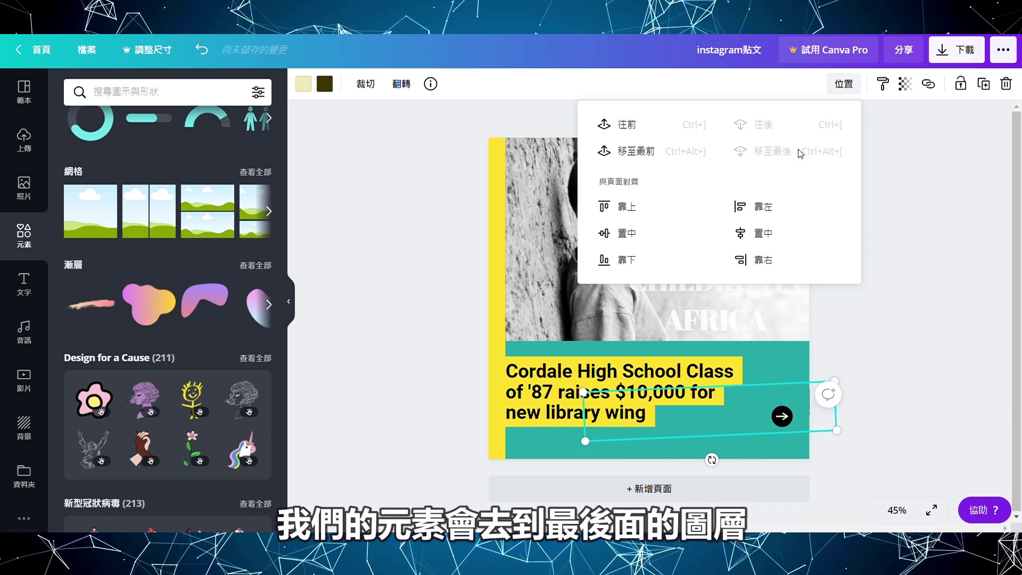
left_click(659, 133)
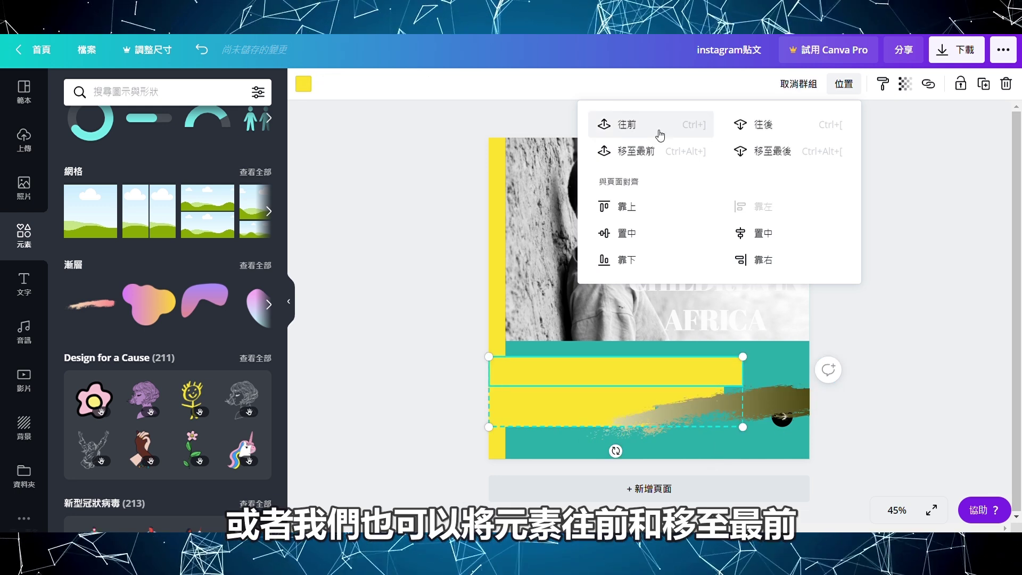
left_click(659, 158)
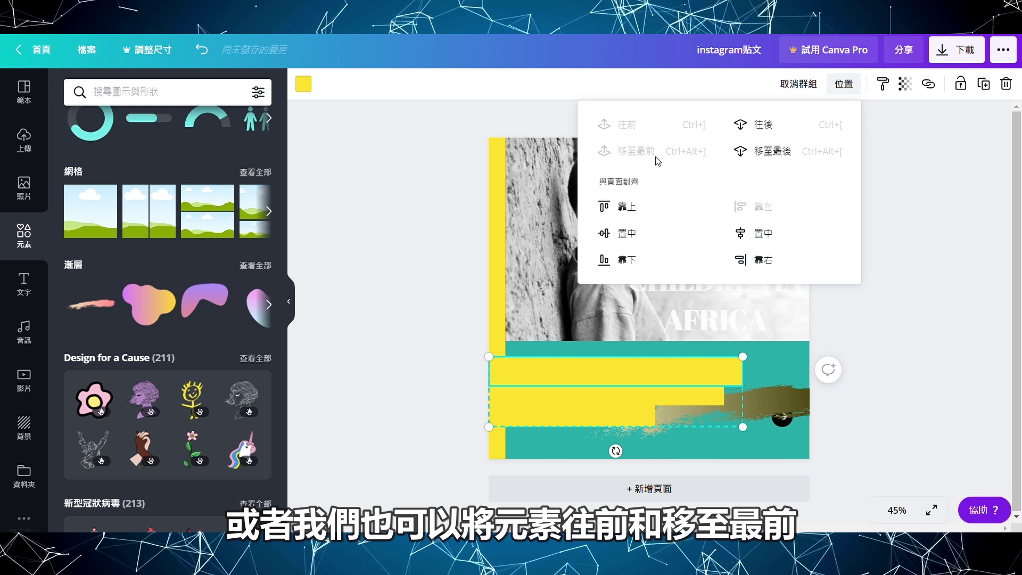
- Undo the bars' reordering and add a new paragraph text box
key("ctrl+z")
left_click(962, 252)
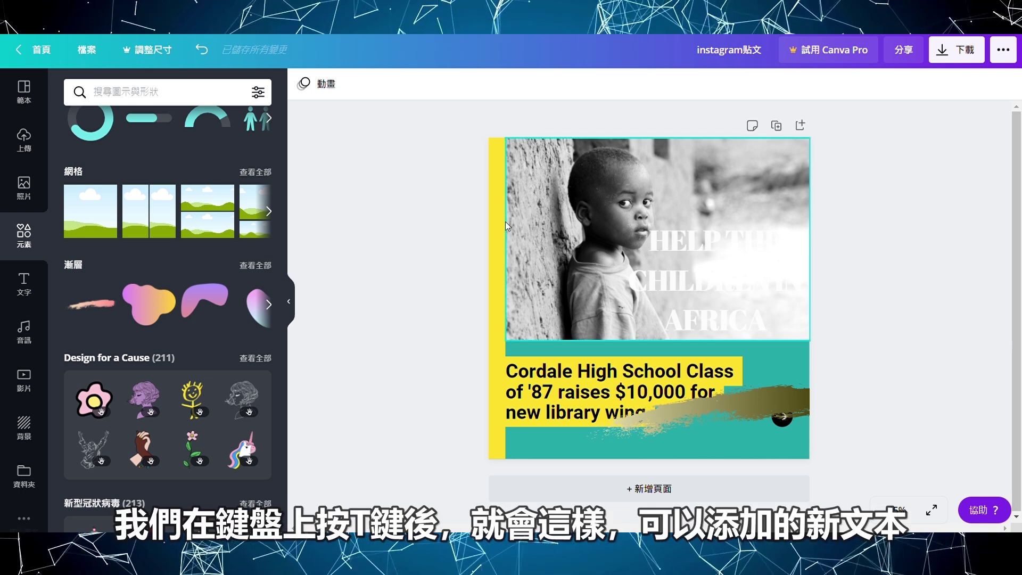
key("t")
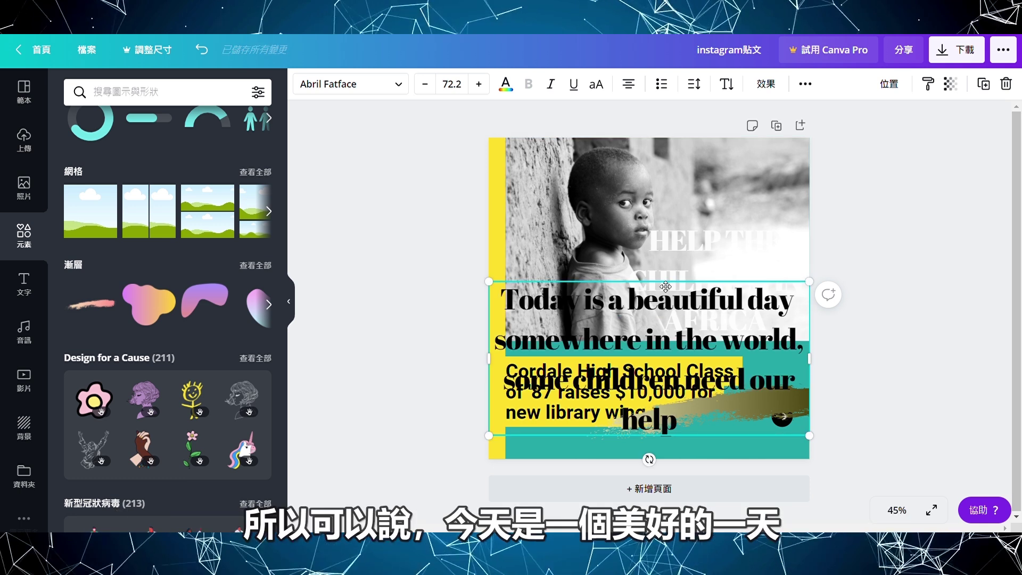
left_click(870, 318)
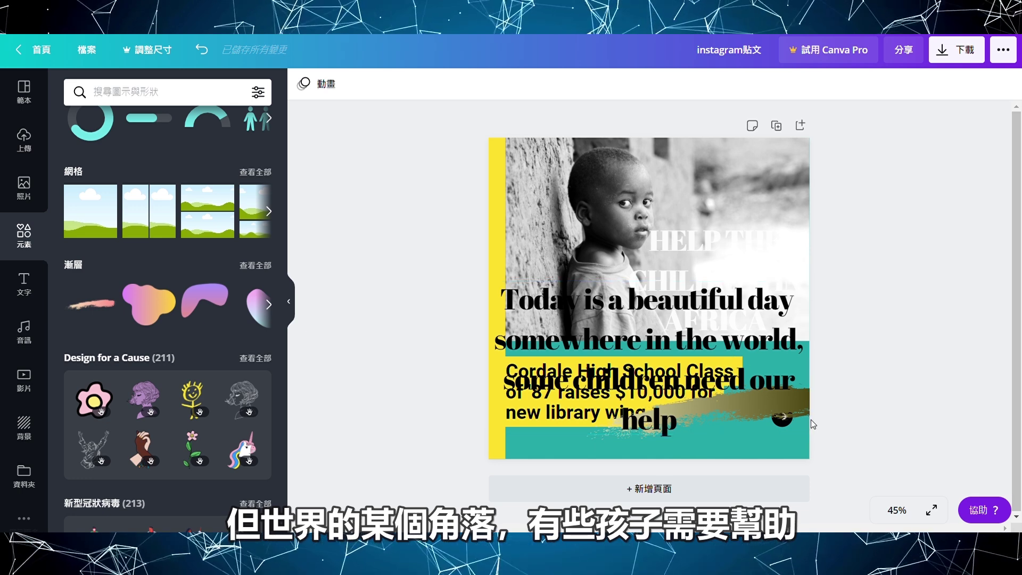
- Colour the 'Today is a beautiful day…' paragraph light blue
left_click(687, 346)
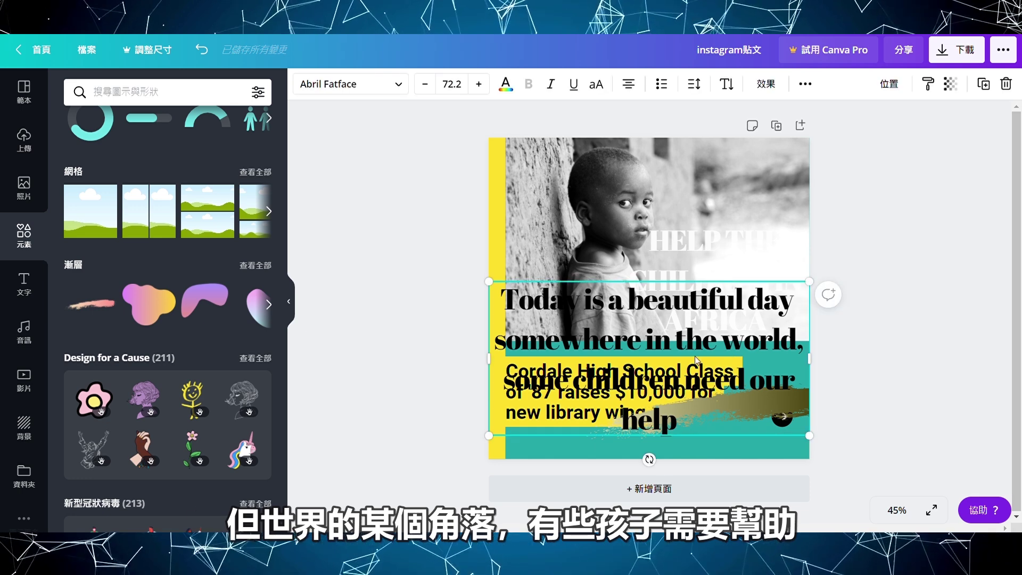
left_click(512, 89)
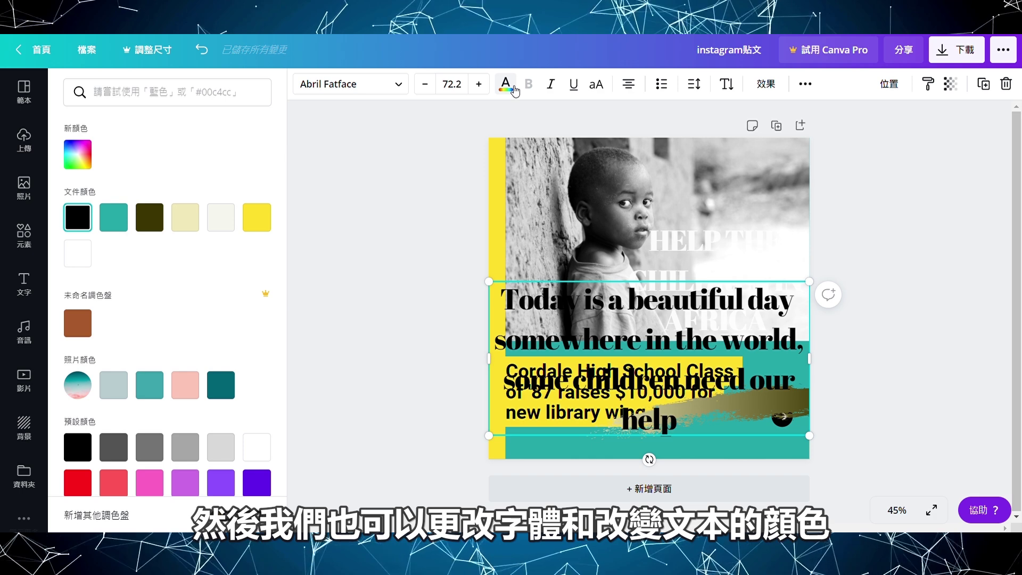
scroll(206, 351, "down", 2)
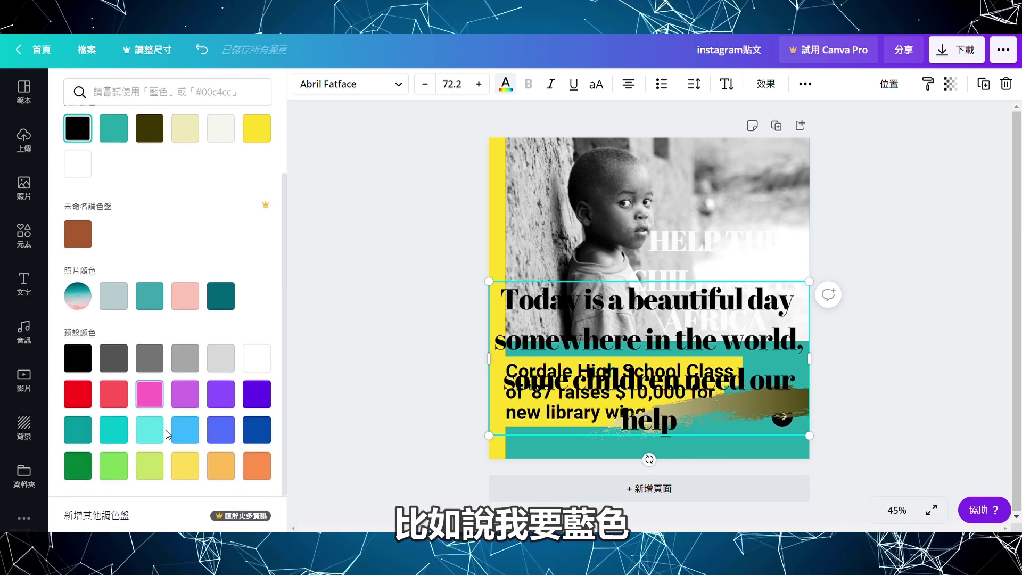
left_click(185, 430)
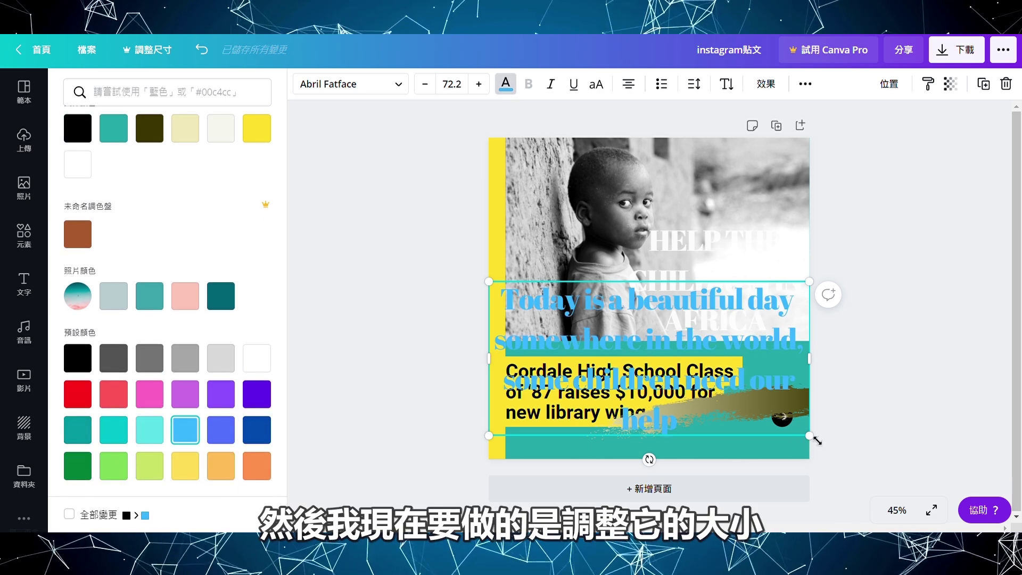
- Shrink the paragraph box and place it in the photo's top-right corner
left_click_drag(817, 441, 684, 375)
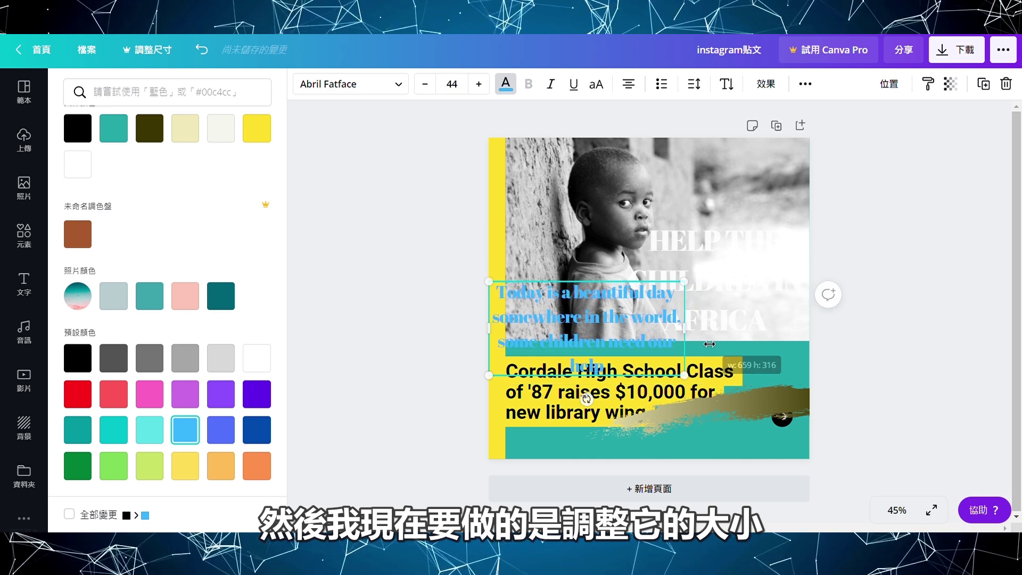
left_click_drag(709, 344, 714, 394)
left_click_drag(612, 341, 733, 181)
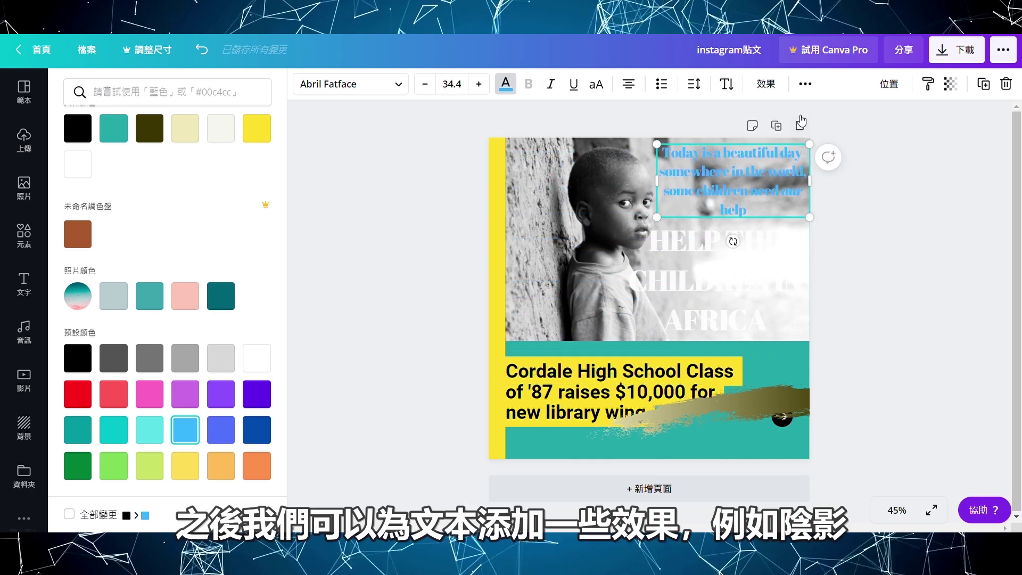
- Give the paragraph a black Shadow effect with offset 69, direction -37 and blur 22
left_click(765, 85)
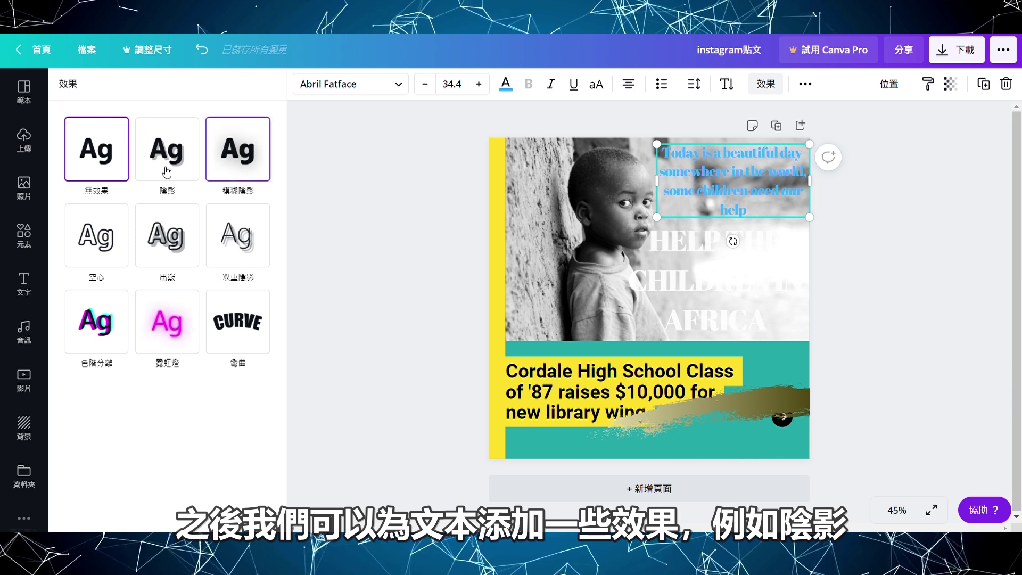
left_click(167, 149)
left_click(249, 359)
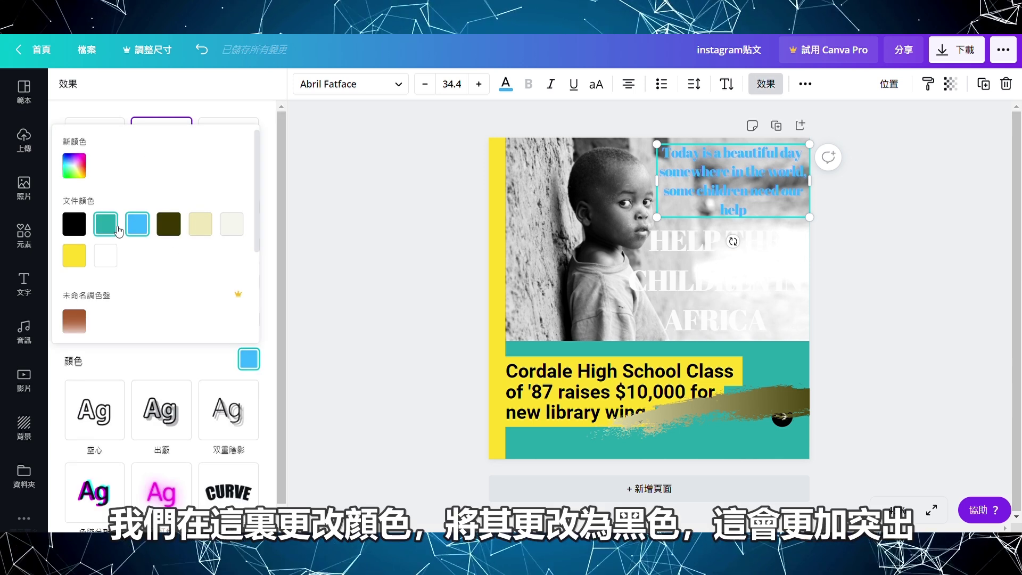
left_click(73, 225)
left_click(178, 362)
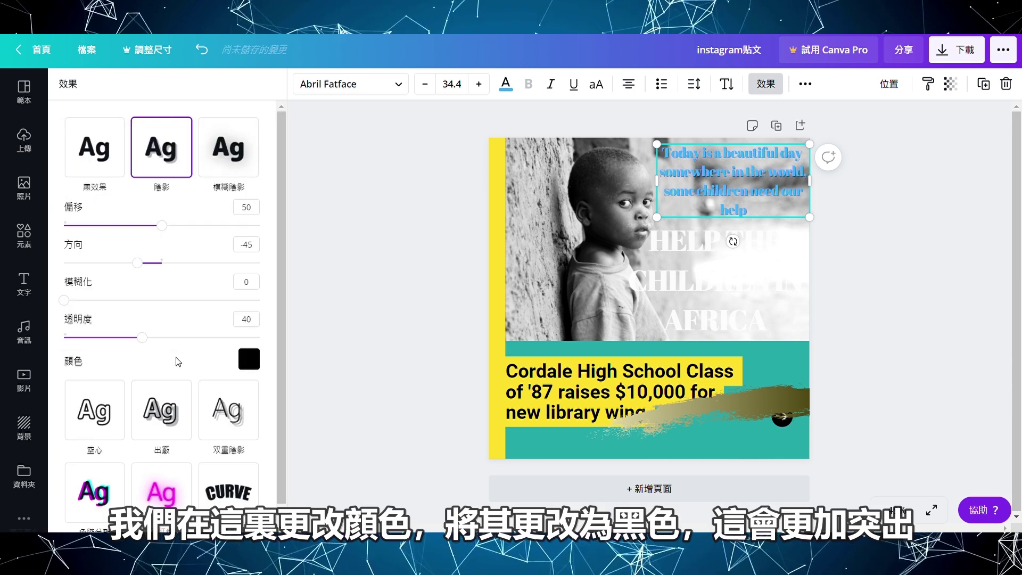
mouse_move(161, 225)
left_mouse_down()
mouse_move(252, 226)
mouse_move(203, 229)
left_mouse_up()
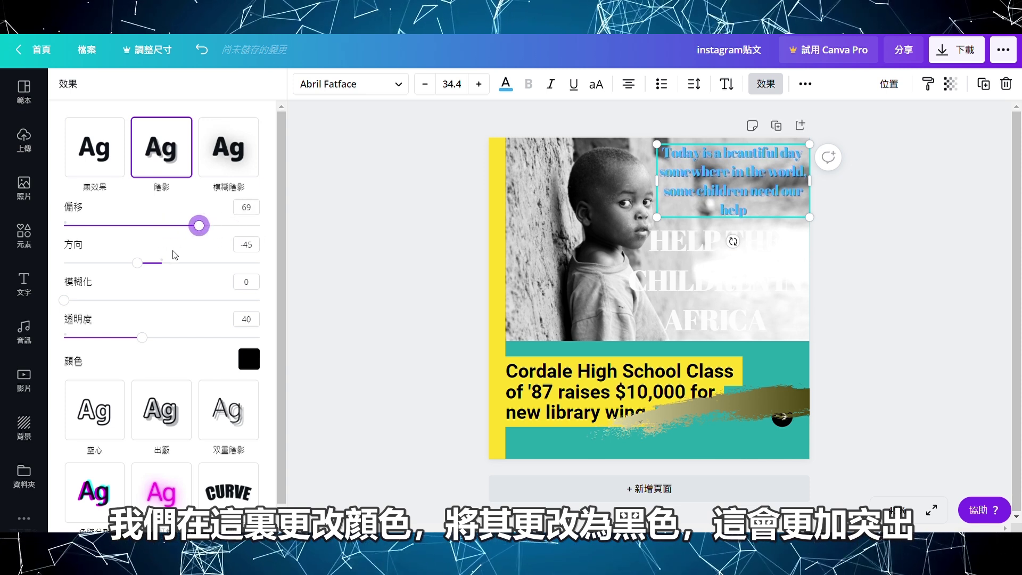
left_click_drag(140, 263, 140, 263)
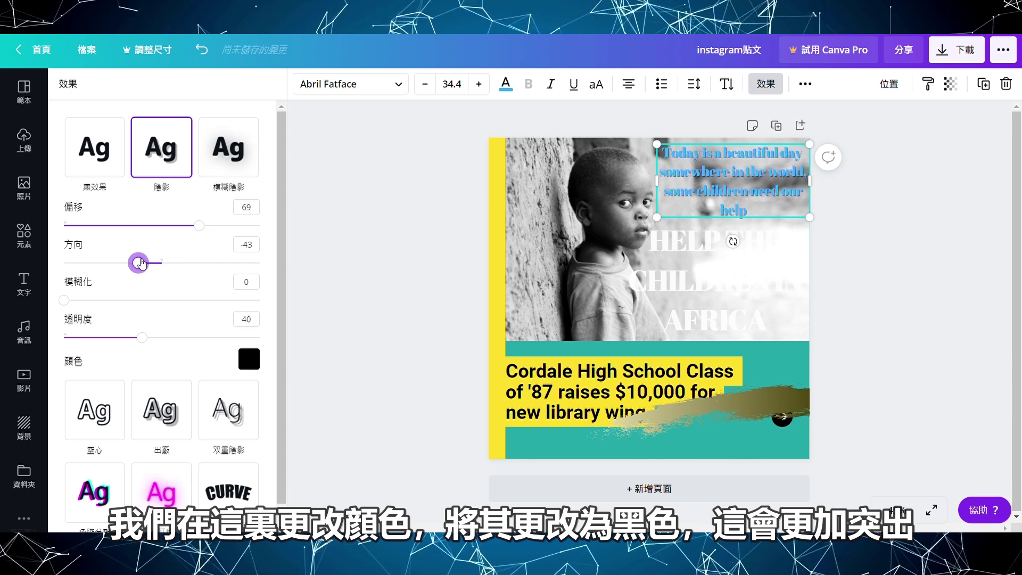
mouse_move(69, 301)
left_mouse_down()
mouse_move(254, 300)
mouse_move(108, 300)
left_mouse_up()
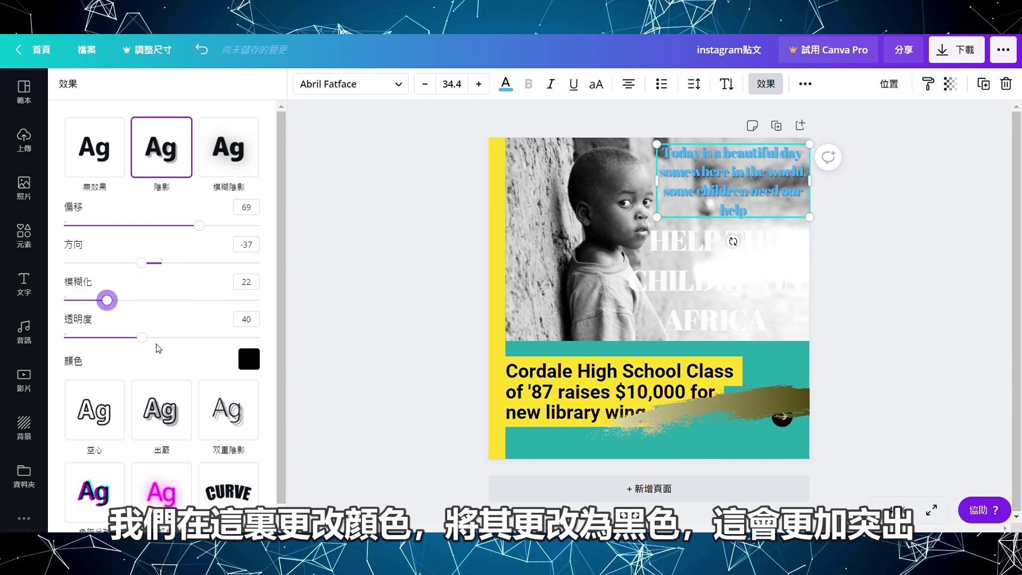
left_click(601, 180)
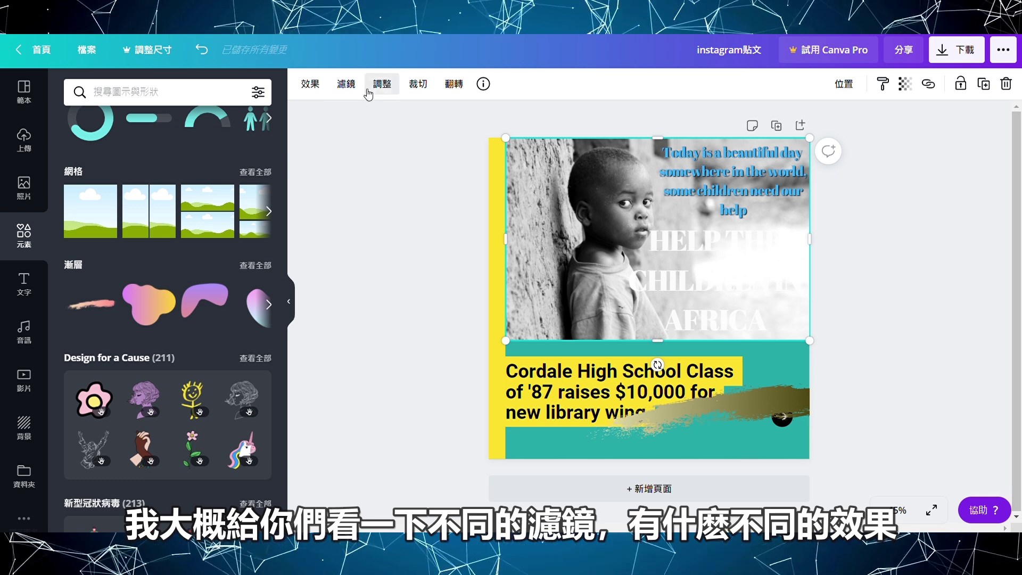
left_click(346, 84)
left_click(143, 126)
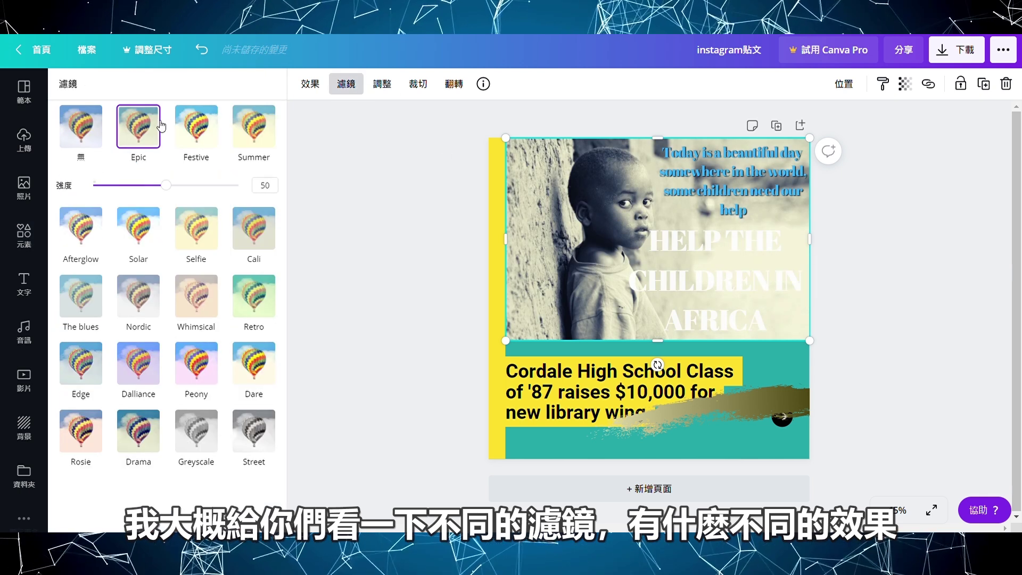
left_click(208, 124)
left_click(255, 129)
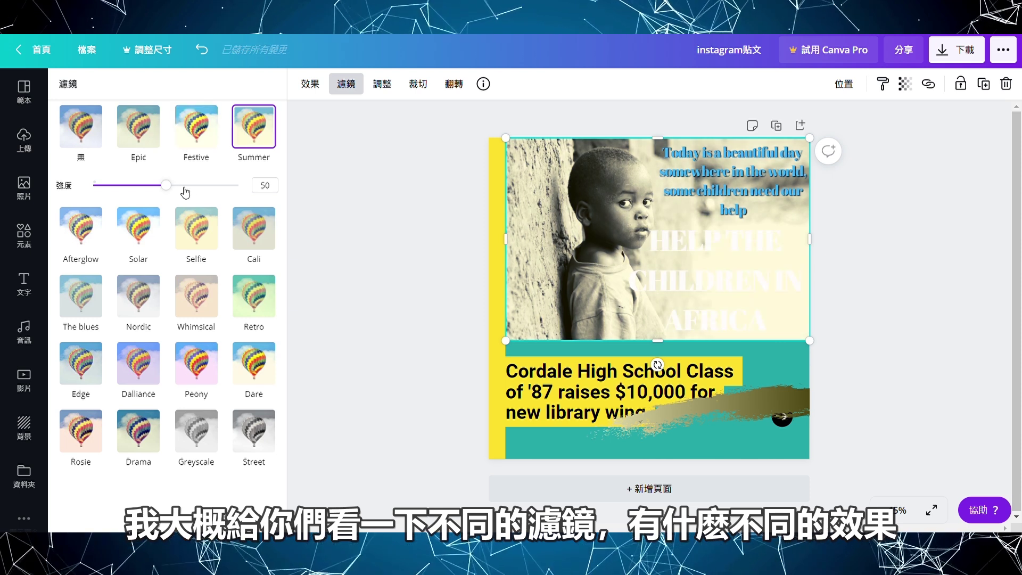
left_click(93, 228)
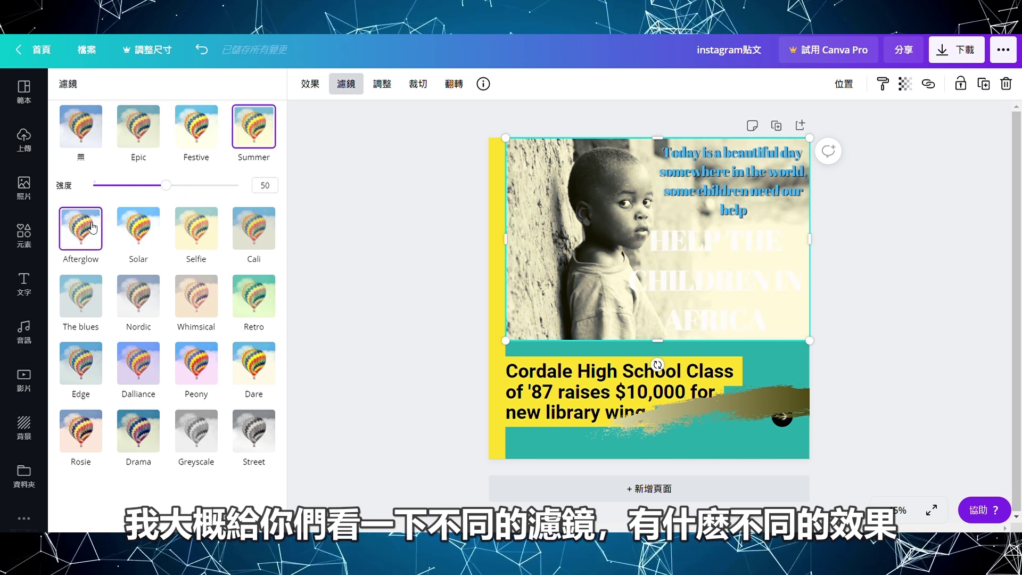
left_click(143, 212)
left_click(205, 202)
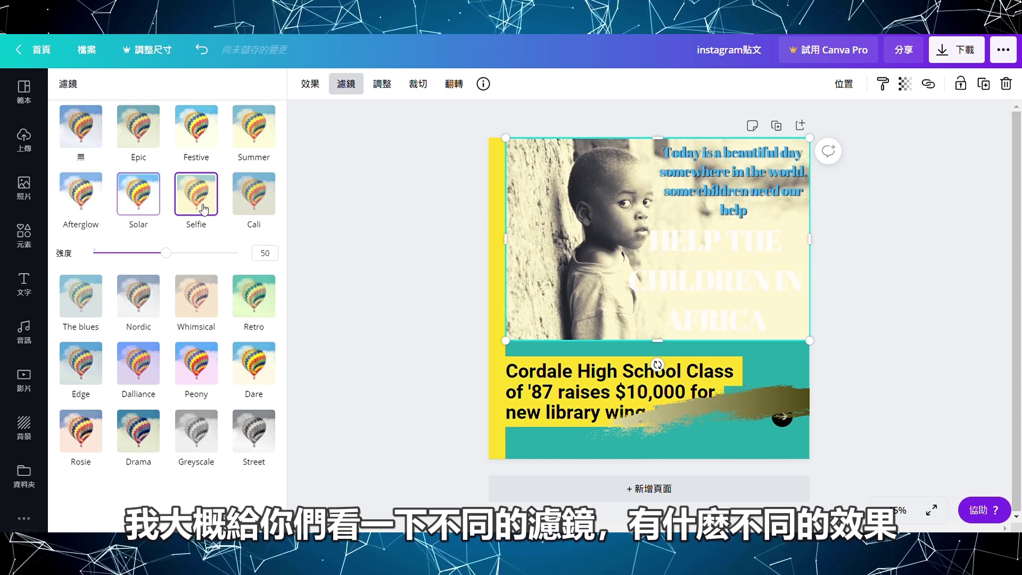
left_click(261, 205)
left_click(85, 296)
left_click(144, 281)
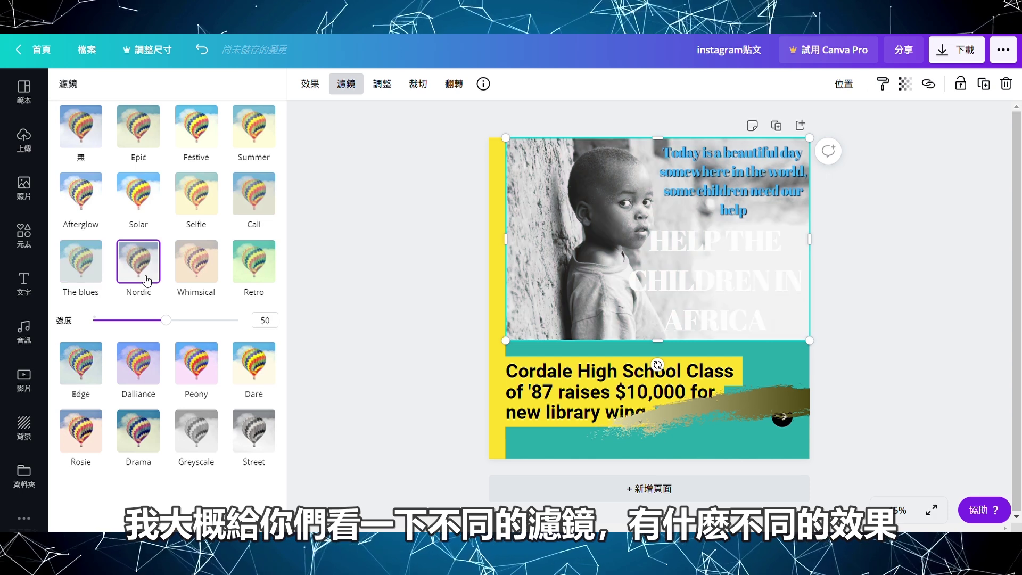
left_click(200, 272)
left_click(250, 273)
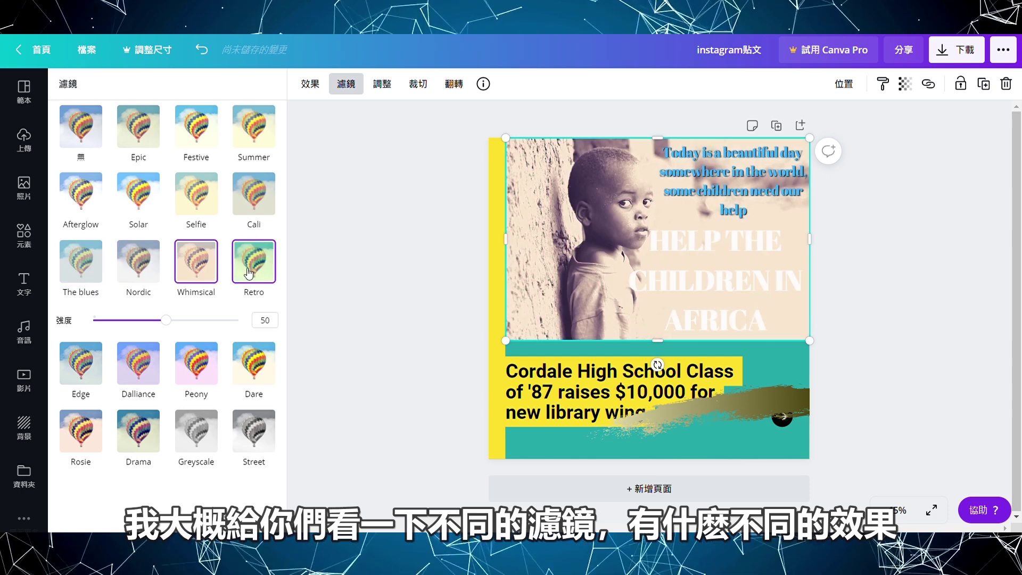
left_click(89, 357)
left_click(151, 341)
left_click(198, 341)
left_click(256, 340)
left_click(90, 426)
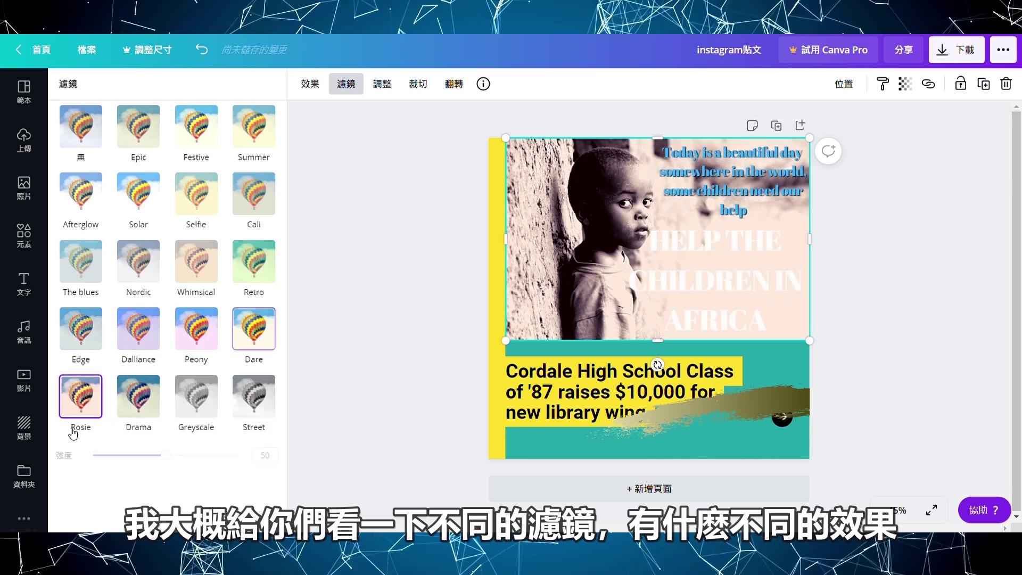
left_click(149, 405)
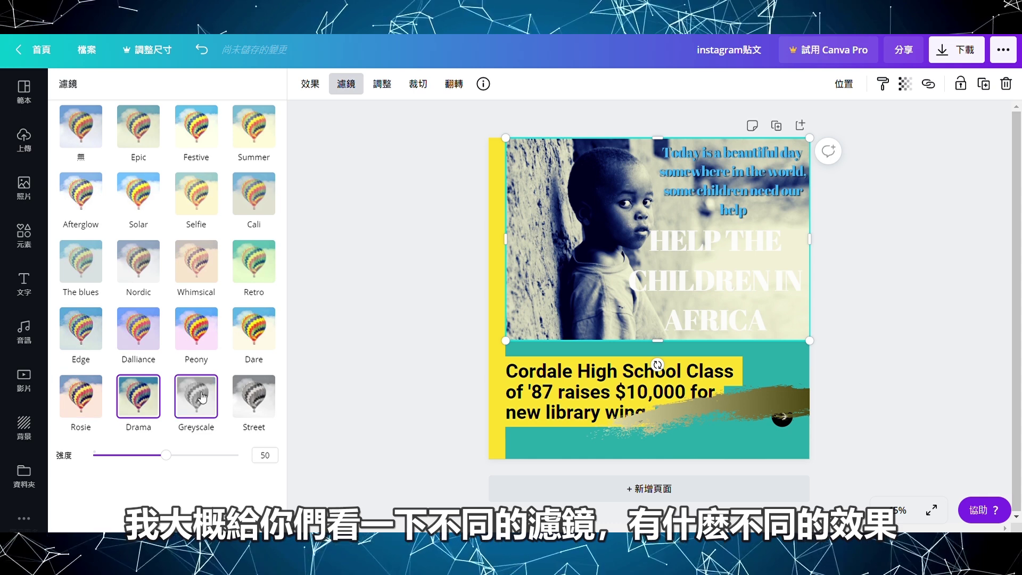
left_click(197, 398)
left_click(243, 399)
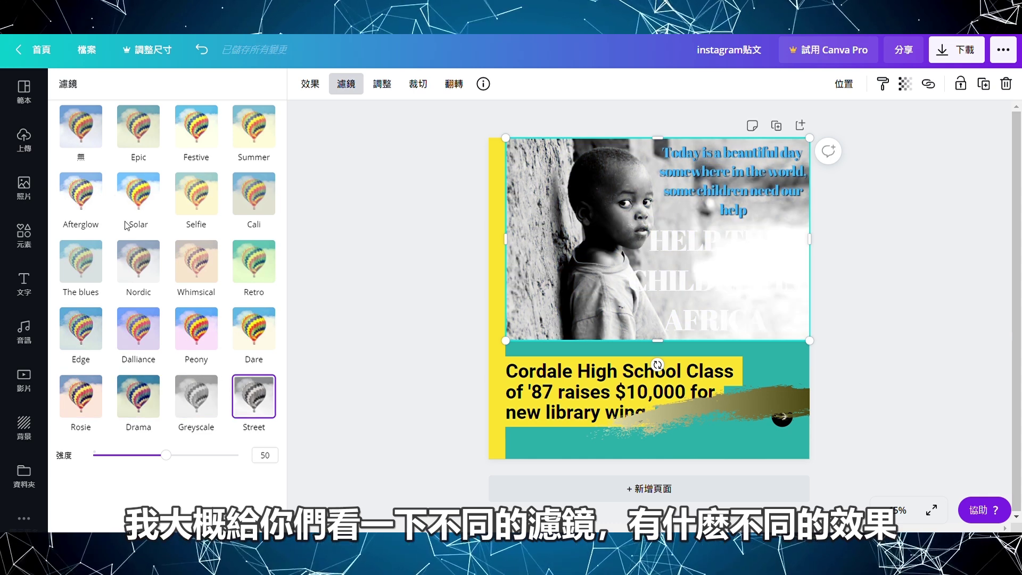
left_click(136, 144)
mouse_move(198, 190)
left_mouse_down()
mouse_move(267, 183)
mouse_move(61, 192)
mouse_move(257, 196)
left_mouse_up()
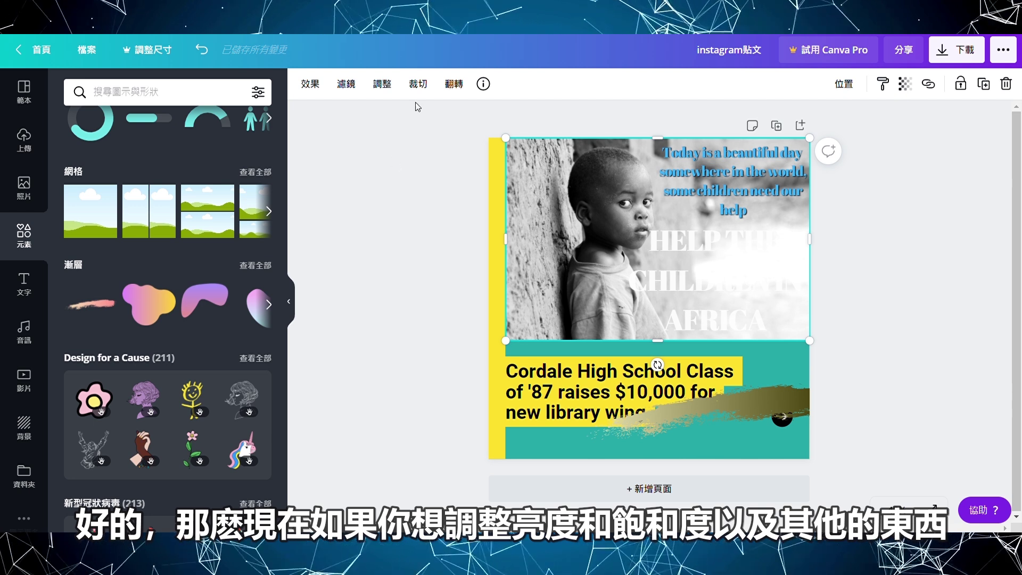
- Try the child photo's brightness, saturation, sharpness and vignette adjustment sliders
left_click(382, 84)
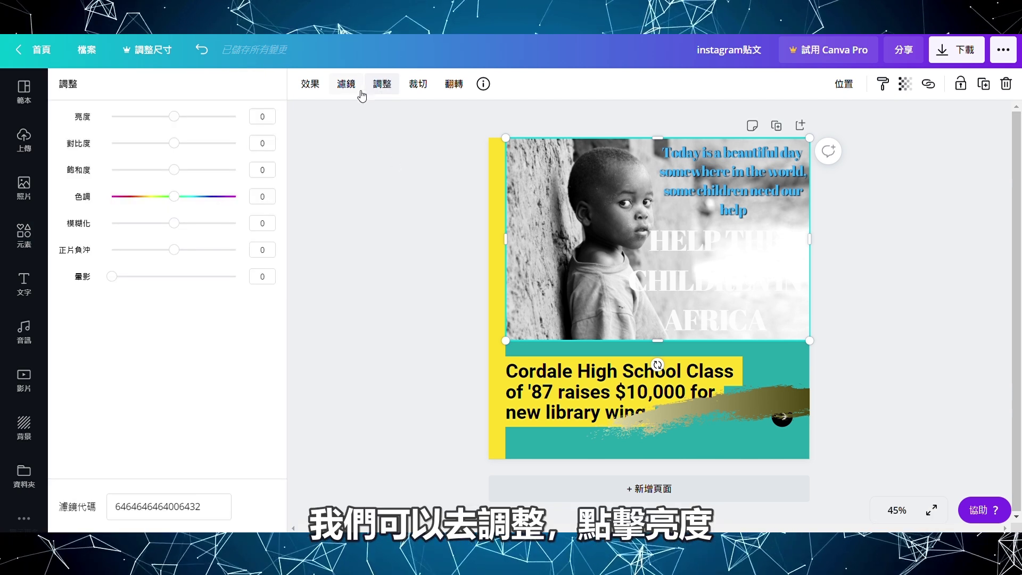
mouse_move(174, 116)
left_mouse_down()
mouse_move(225, 118)
mouse_move(146, 127)
mouse_move(160, 123)
mouse_move(167, 141)
mouse_move(196, 142)
mouse_move(127, 143)
mouse_move(162, 142)
mouse_move(230, 169)
mouse_move(112, 171)
mouse_move(308, 166)
left_mouse_up()
mouse_move(174, 196)
left_mouse_down()
mouse_move(192, 205)
mouse_move(142, 196)
left_mouse_up()
mouse_move(177, 228)
left_mouse_down()
mouse_move(235, 223)
mouse_move(99, 223)
mouse_move(169, 223)
mouse_move(235, 249)
mouse_move(107, 250)
mouse_move(235, 249)
mouse_move(174, 249)
left_mouse_up()
mouse_move(137, 281)
left_mouse_down()
mouse_move(262, 278)
mouse_move(95, 286)
mouse_move(275, 308)
left_mouse_up()
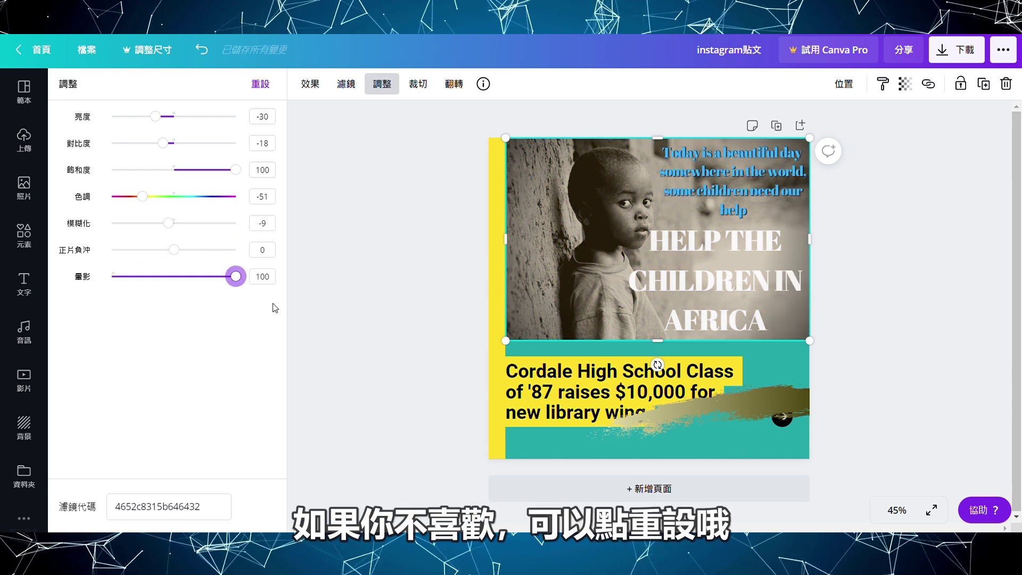
- Reset the photo adjustments, undo the reset, then remove the vignette
left_click(269, 85)
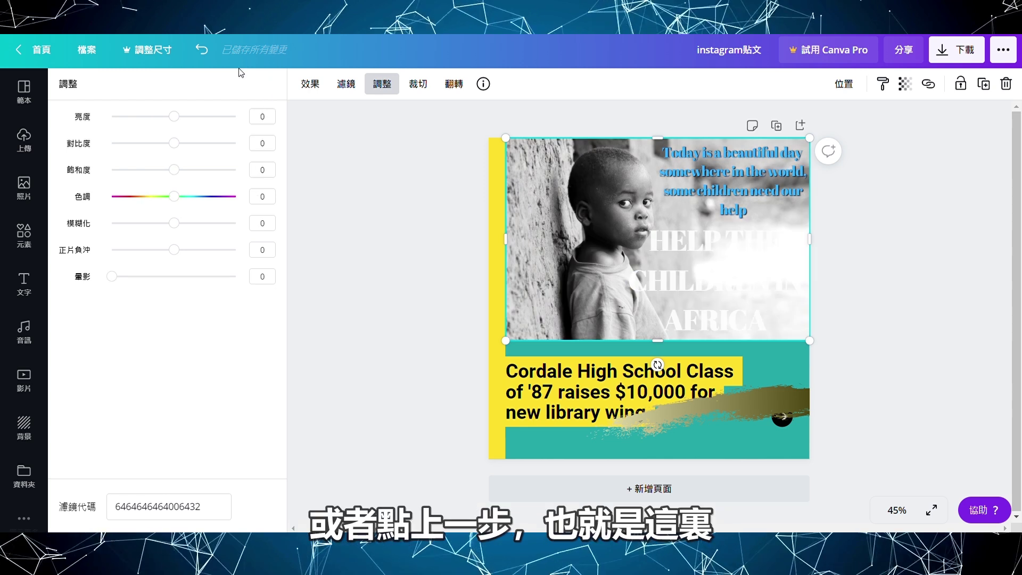
left_click(202, 53)
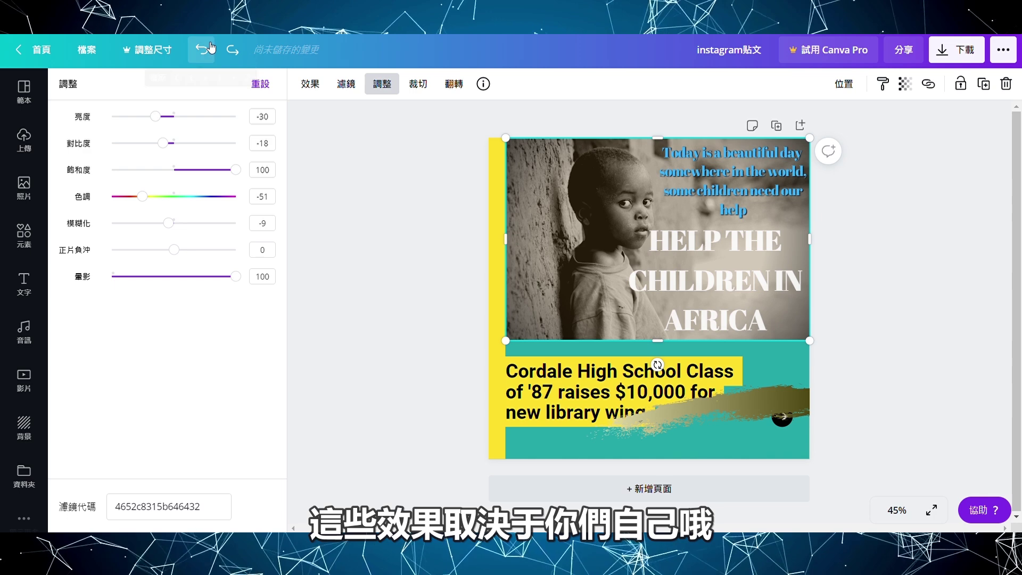
left_click(203, 49)
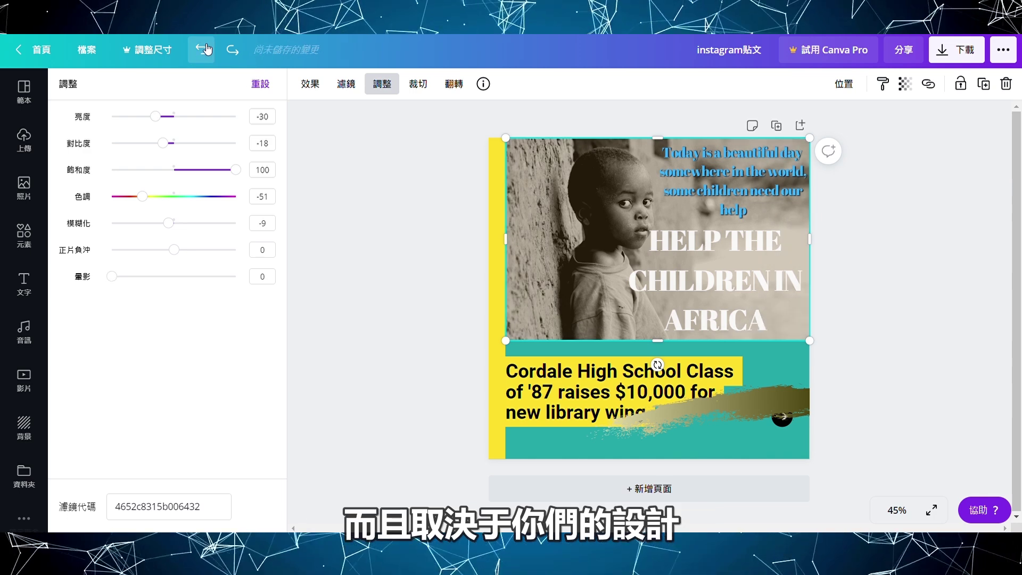
left_click(205, 50)
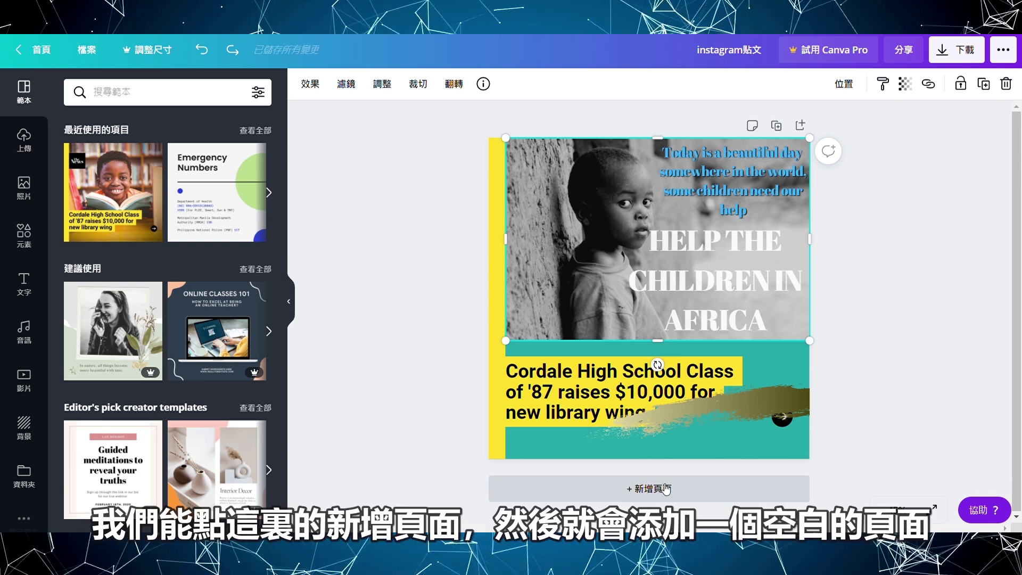
- Add a blank page and duplicate page 1, giving the design three pages
left_click(666, 489)
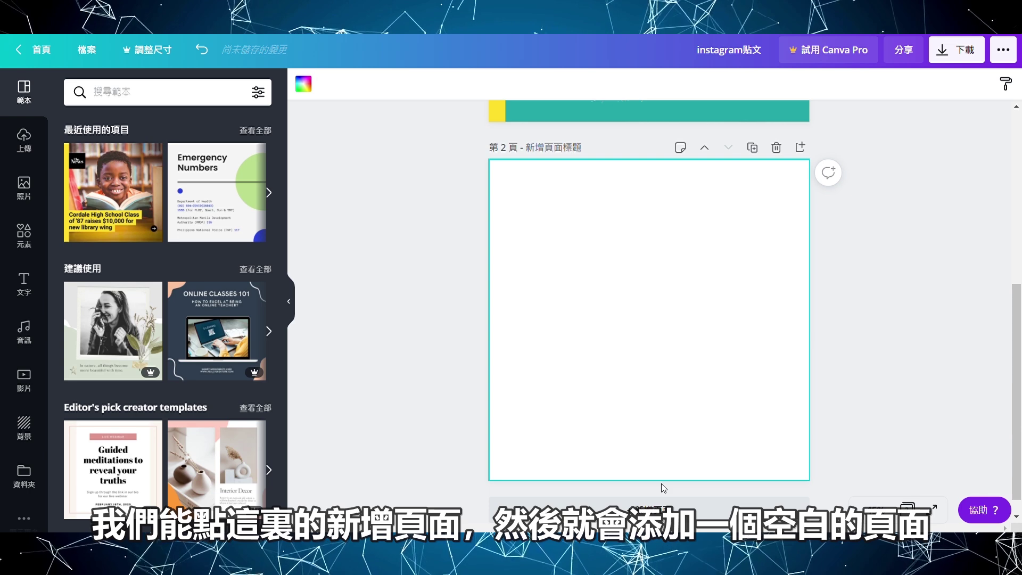
scroll(664, 486, "up", 5)
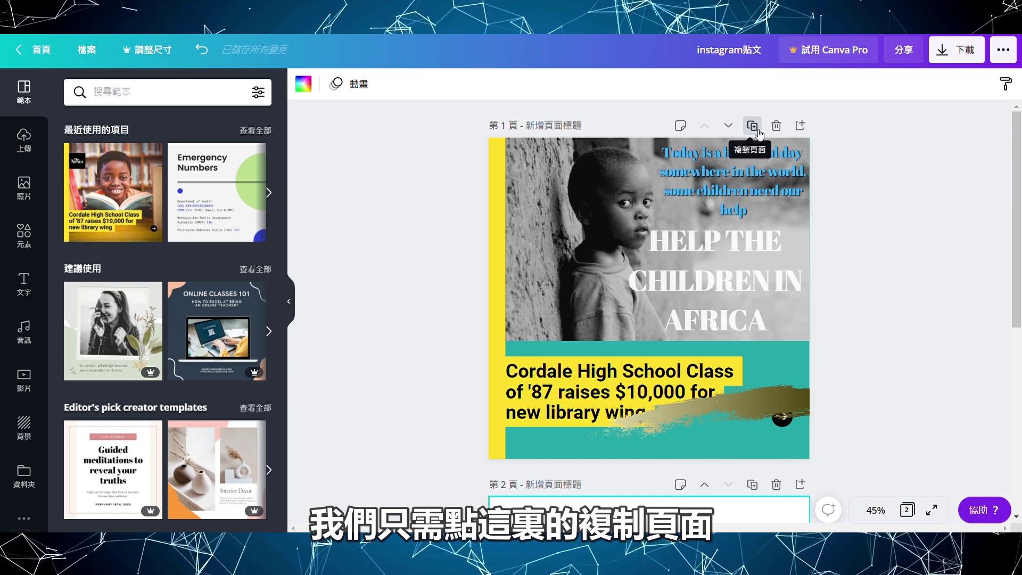
left_click(754, 128)
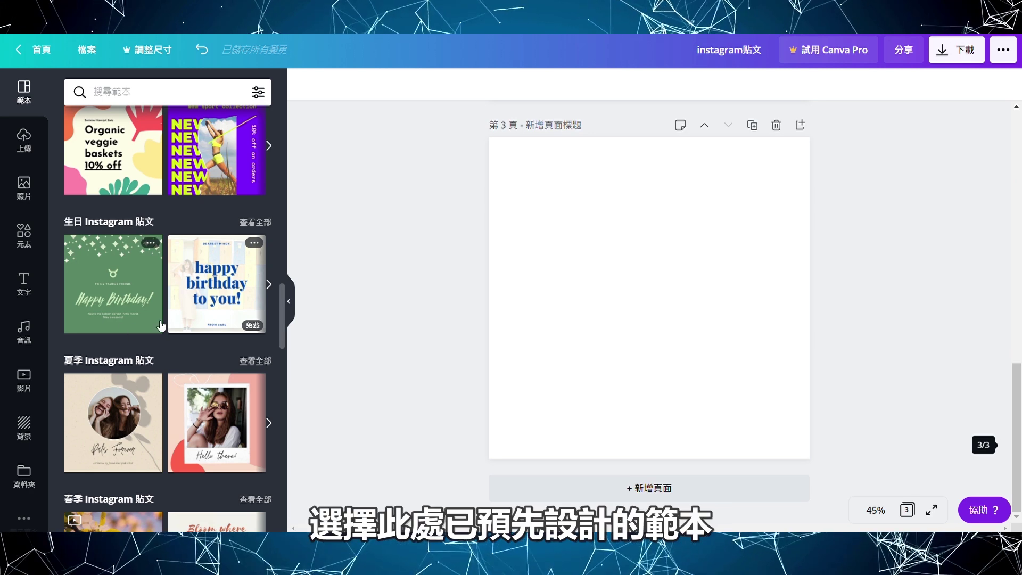
- Apply the HELP OUR COMMUNITIES REBUILD donation template to page 3
scroll(218, 309, "down", 3)
scroll(219, 312, "down", 2)
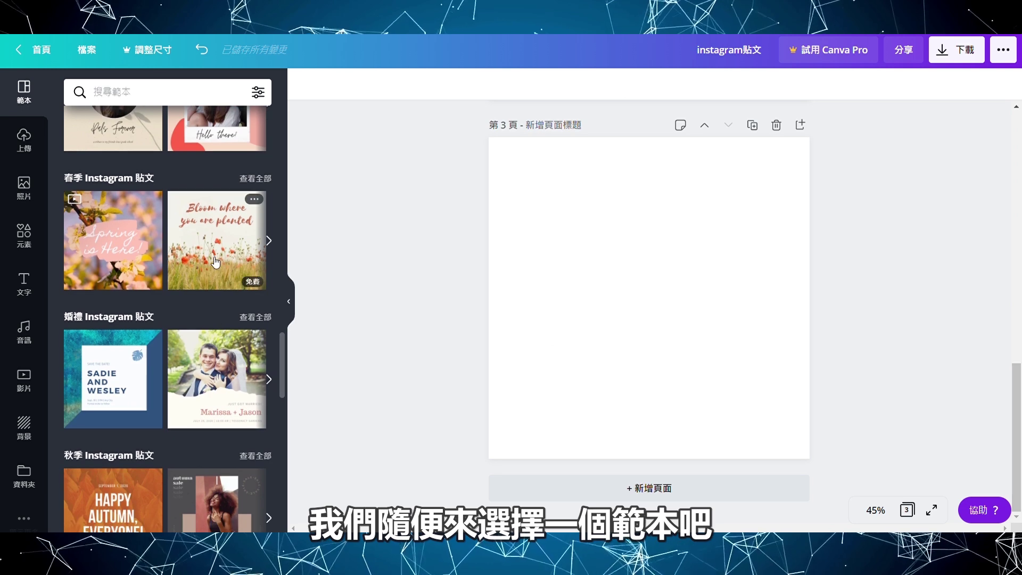
scroll(214, 257, "down", 4)
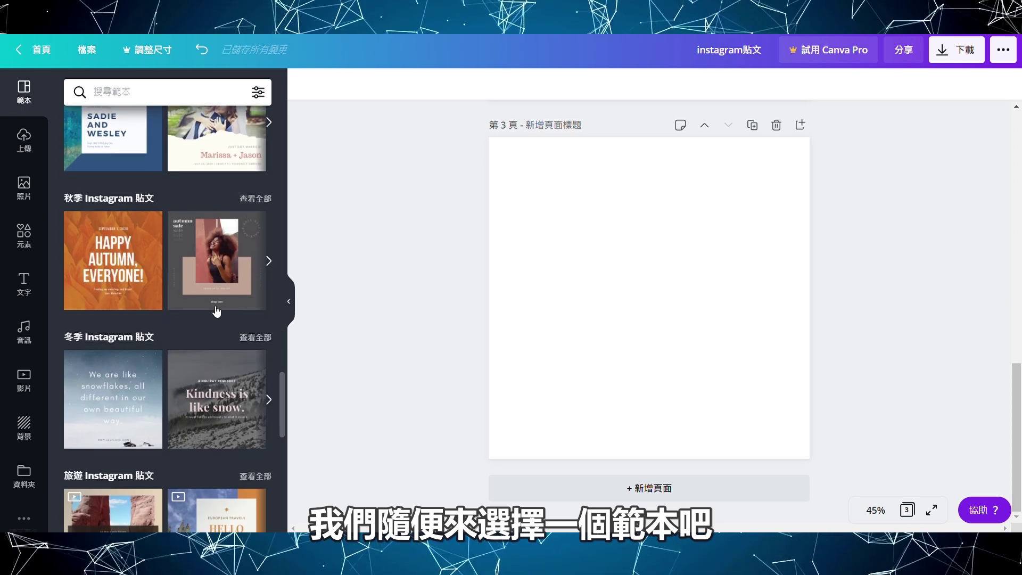
scroll(114, 293, "down", 2)
scroll(115, 293, "down", 3)
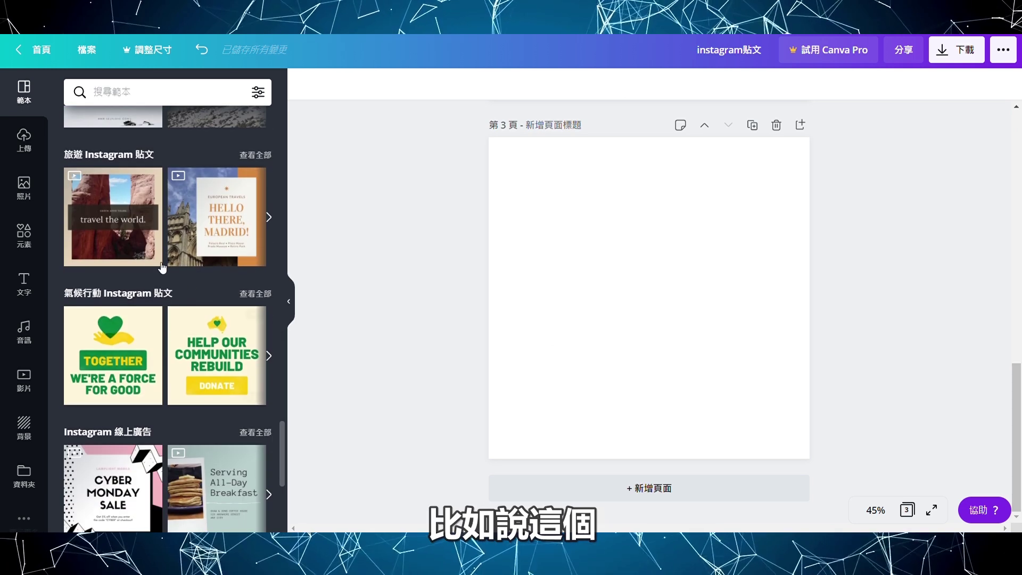
left_click(211, 351)
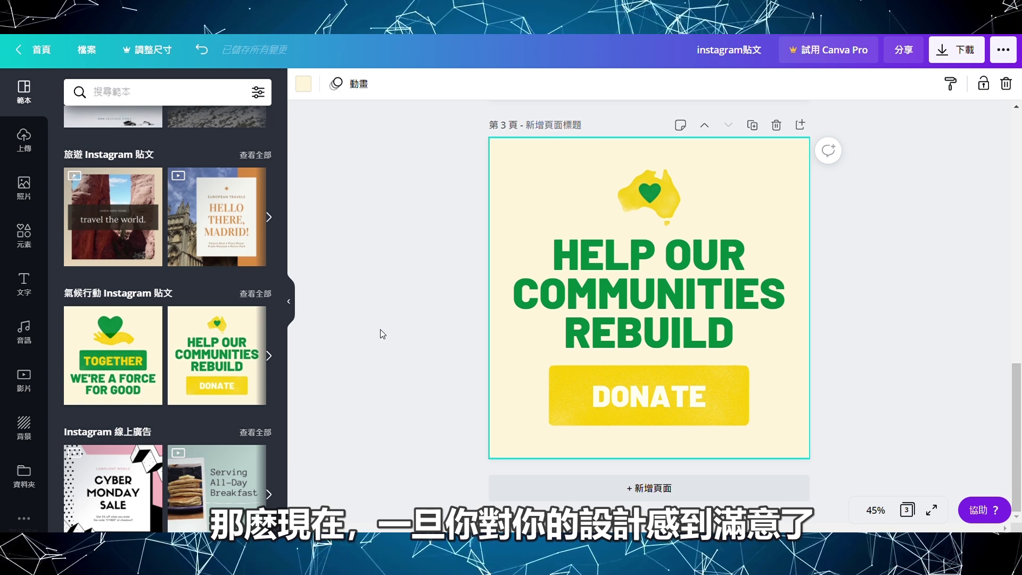
scroll(820, 331, "up", 3)
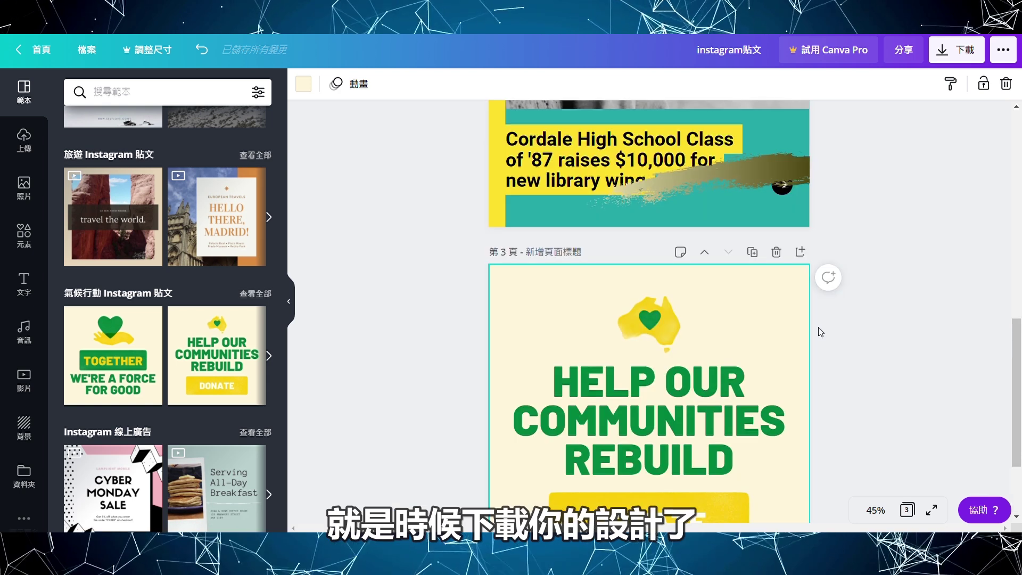
- Download only page 1 as a PNG file, instagram貼文.png
left_click(956, 56)
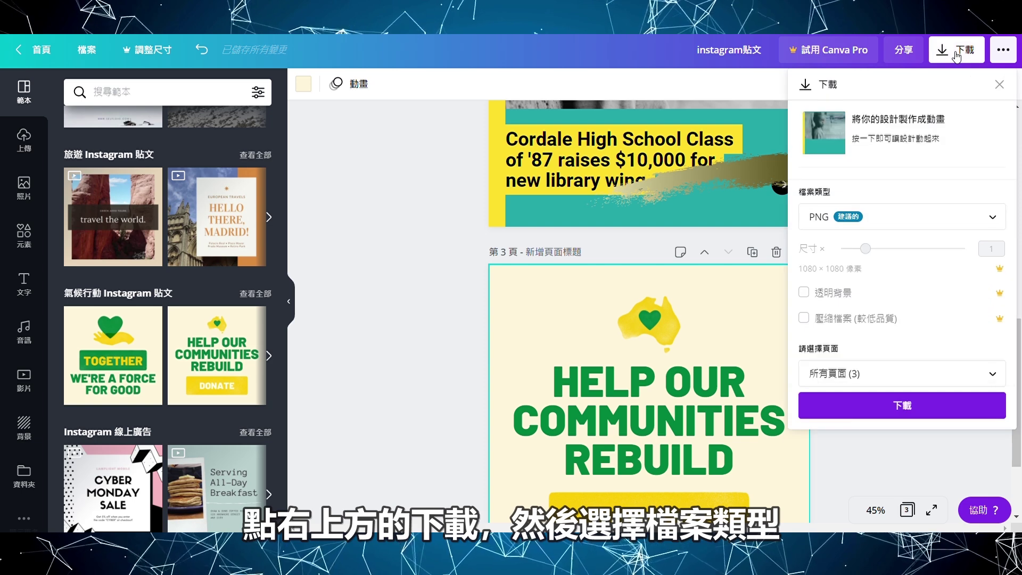
left_click(895, 220)
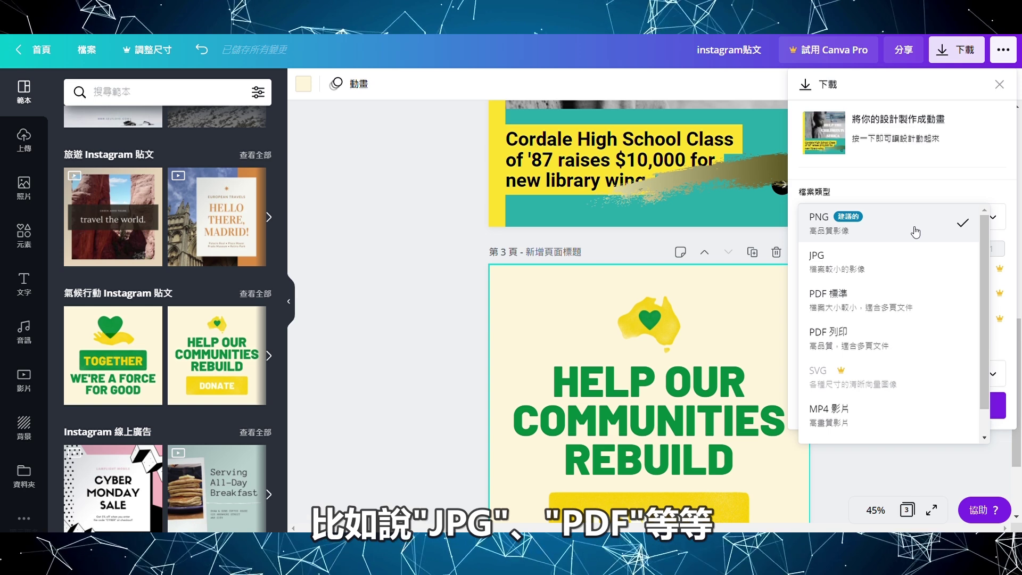
left_click(924, 232)
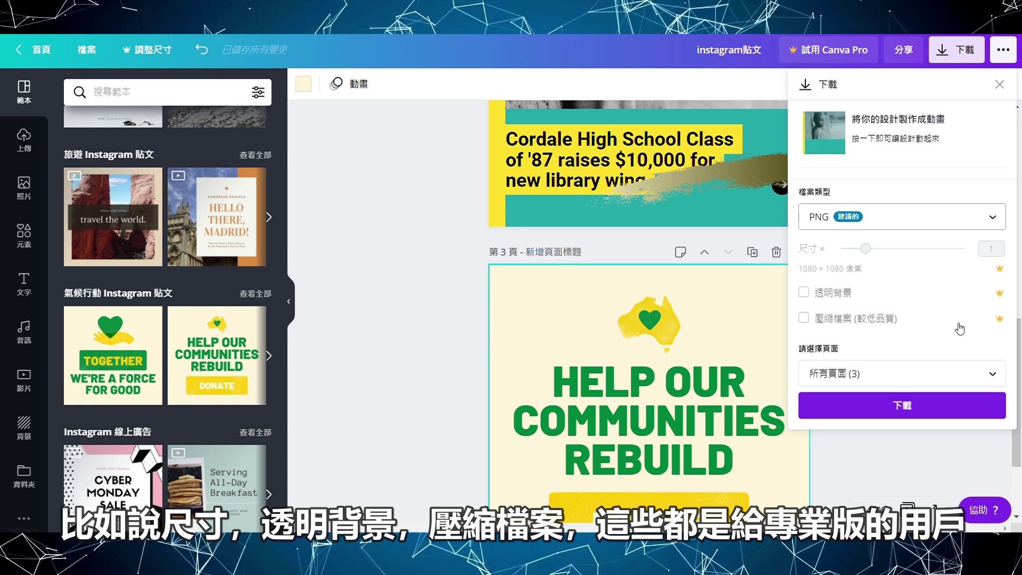
left_click(941, 379)
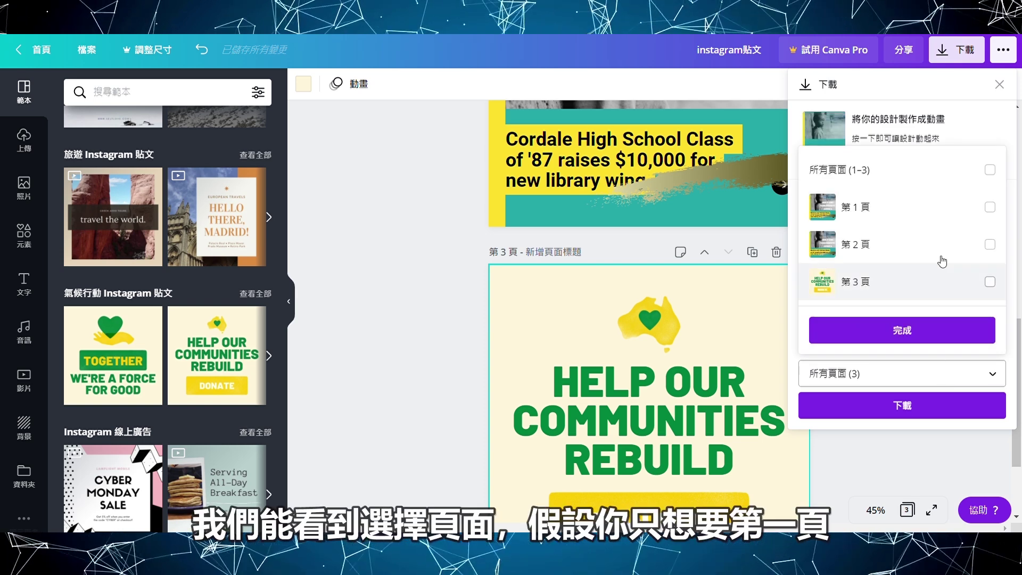
left_click(960, 209)
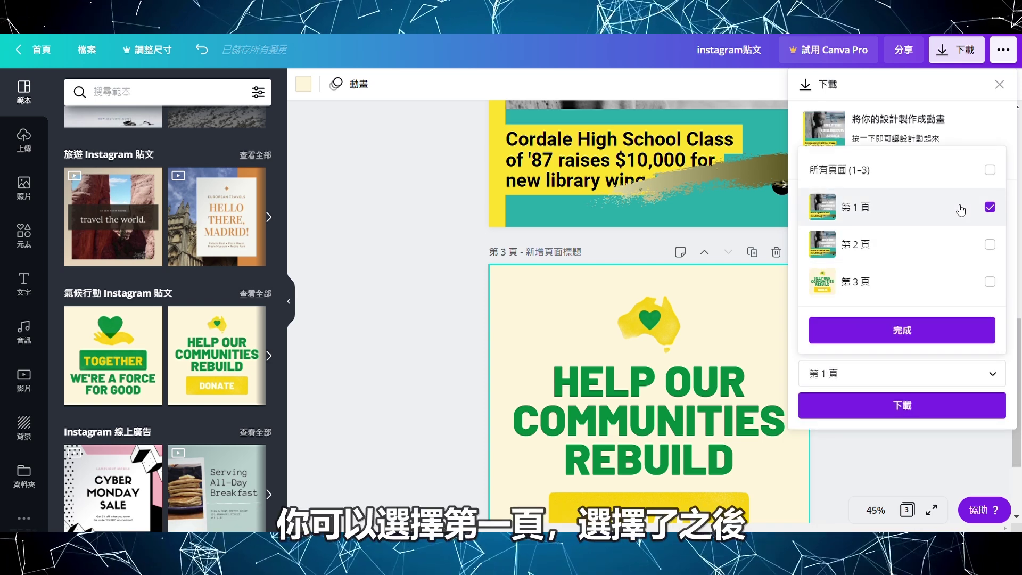
left_click(886, 331)
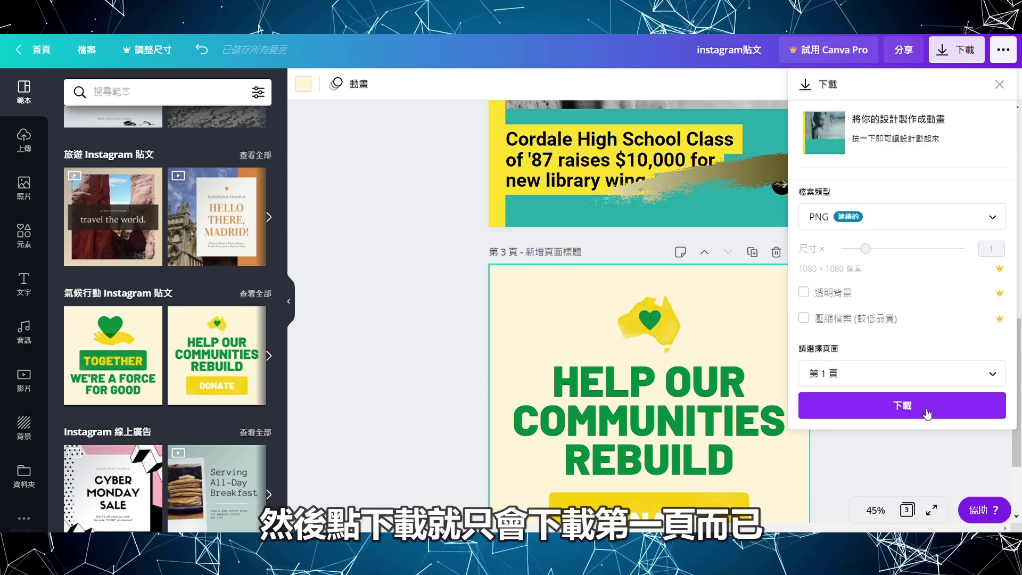
left_click(903, 406)
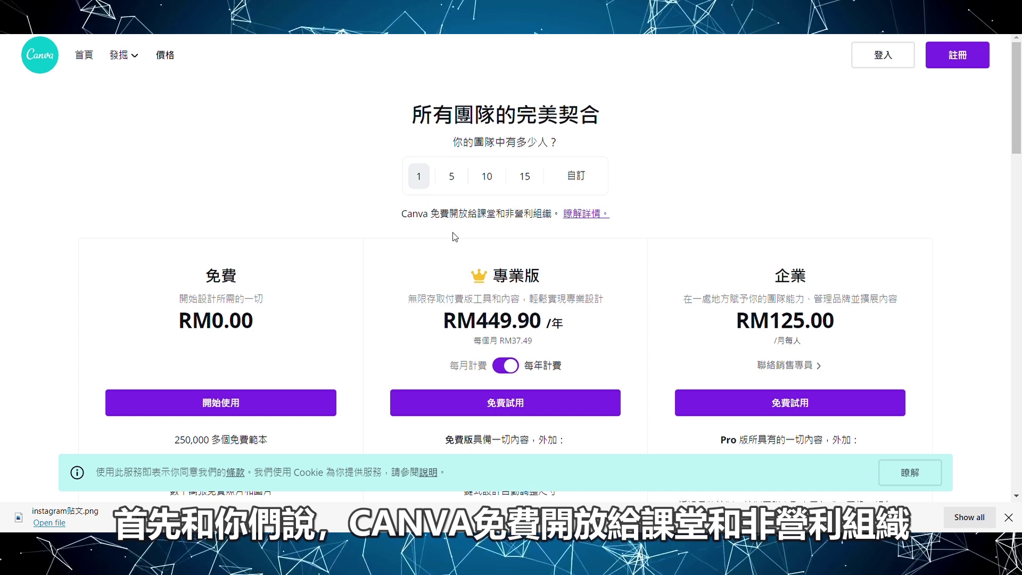
- Highlight the free-for-classrooms-and-nonprofits note and open its details link
left_click_drag(398, 213, 639, 219)
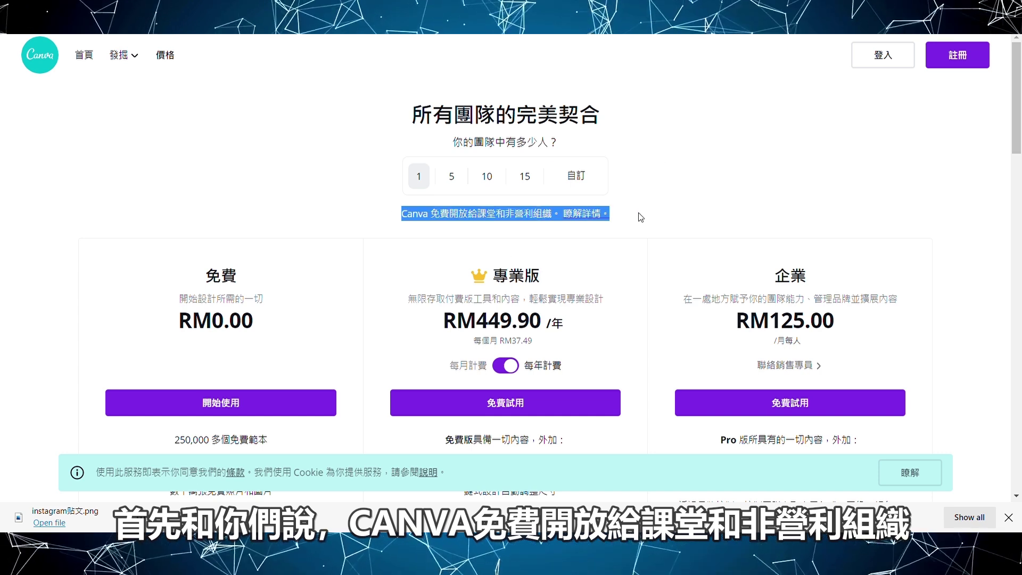
left_click(635, 221)
left_click(596, 219)
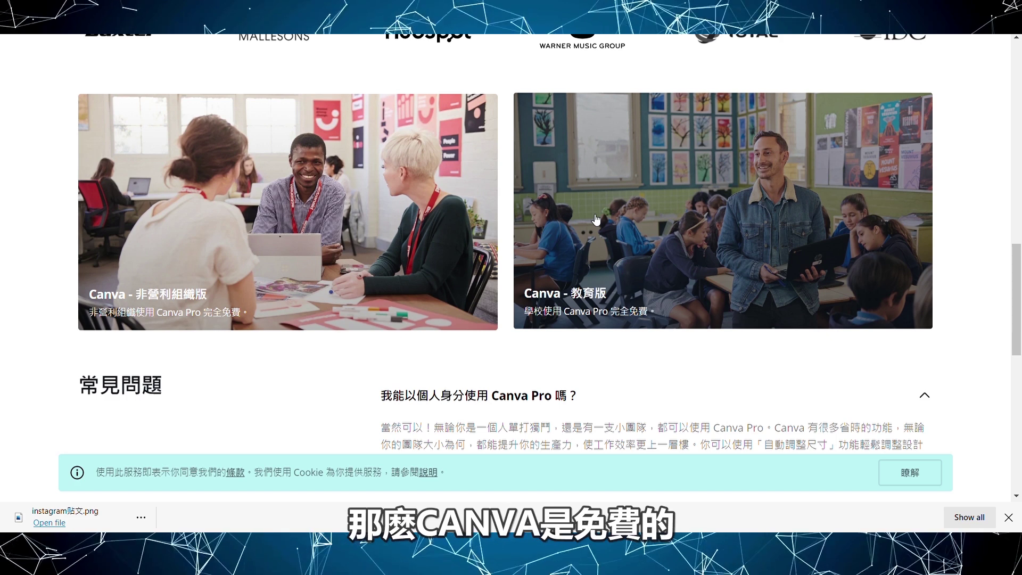
- Highlight the Pro plan's RM37.49 monthly price on the pricing page
scroll(596, 220, "up", 15)
scroll(597, 218, "down", 1)
scroll(596, 218, "down", 1)
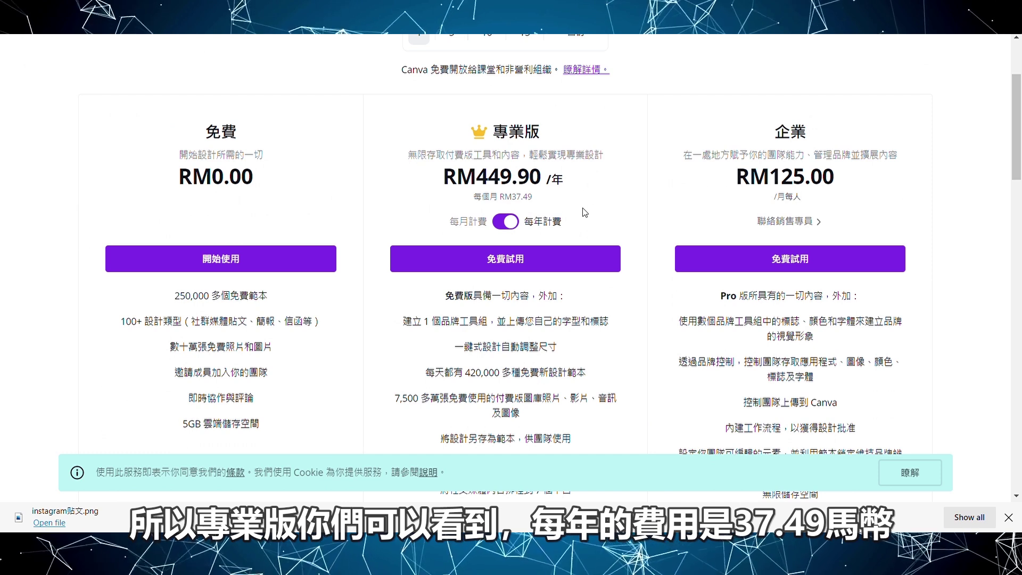
left_click_drag(532, 197, 431, 196)
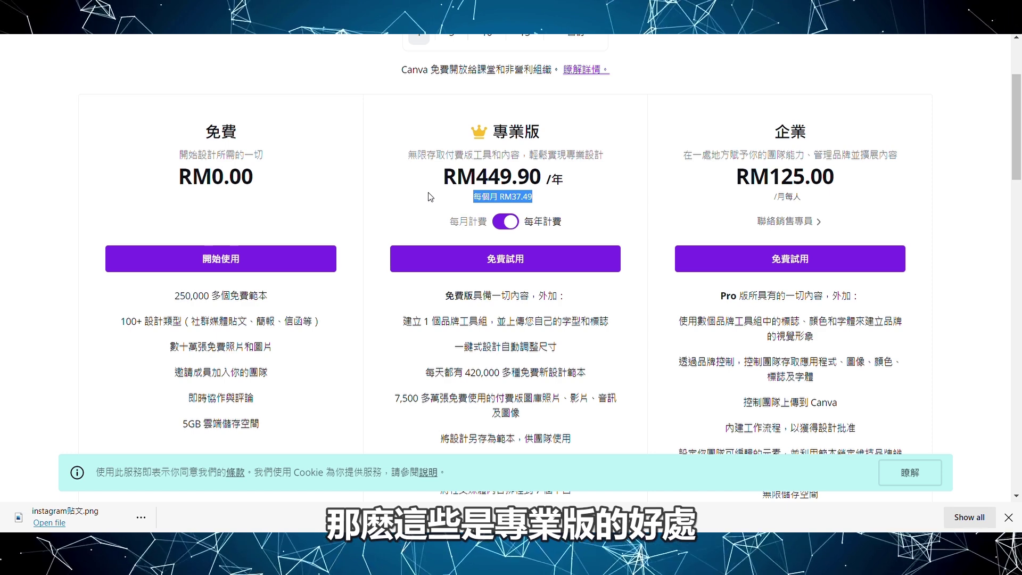
- Highlight the Free plan's first features and the Pro plan's stock media feature
scroll(431, 197, "down", 2)
mouse_move(426, 284)
left_mouse_down()
mouse_move(591, 297)
mouse_move(588, 287)
left_mouse_up()
left_click(445, 239)
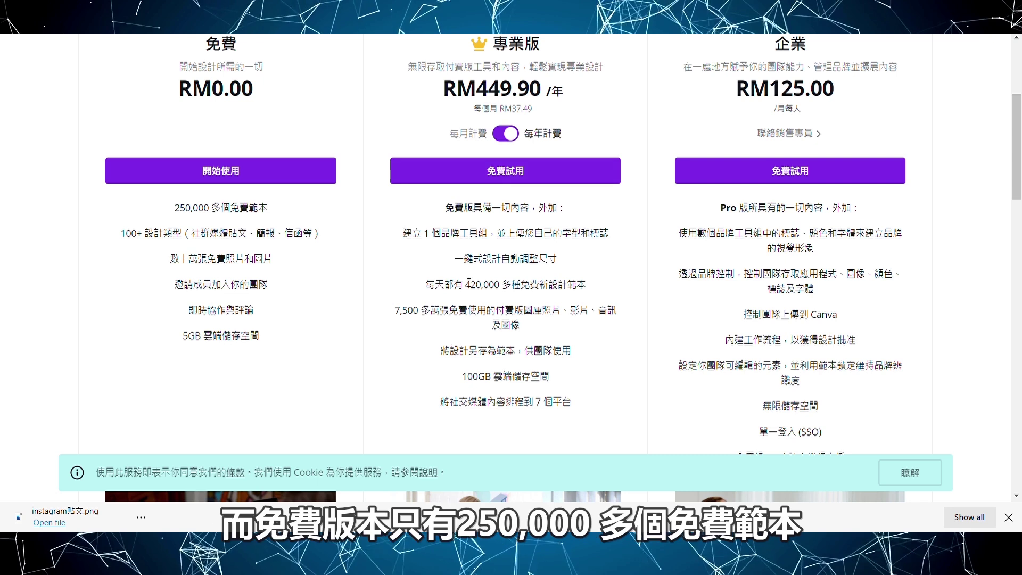
left_click_drag(313, 228, 176, 208)
left_click(181, 214)
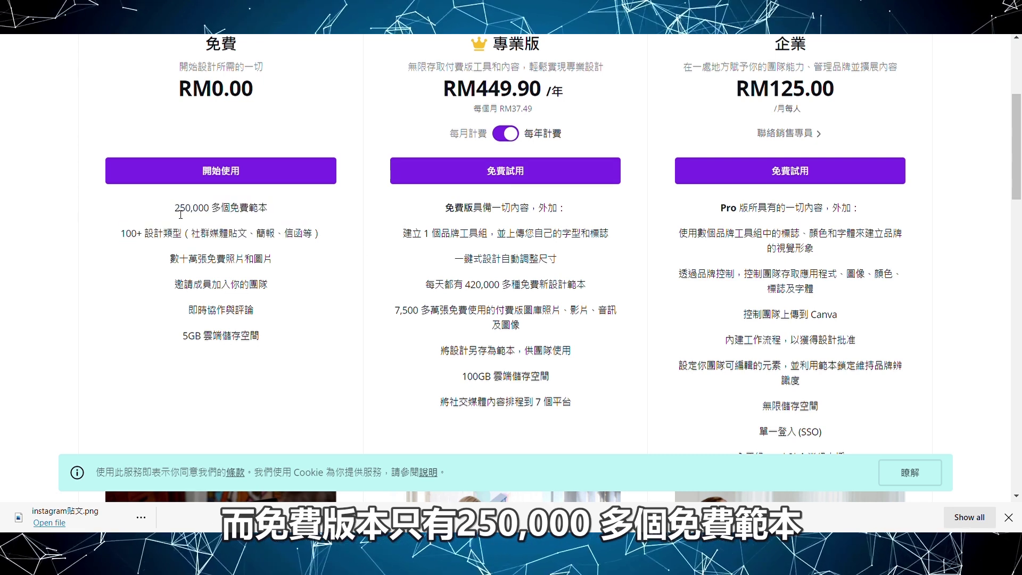
left_click_drag(395, 310, 572, 331)
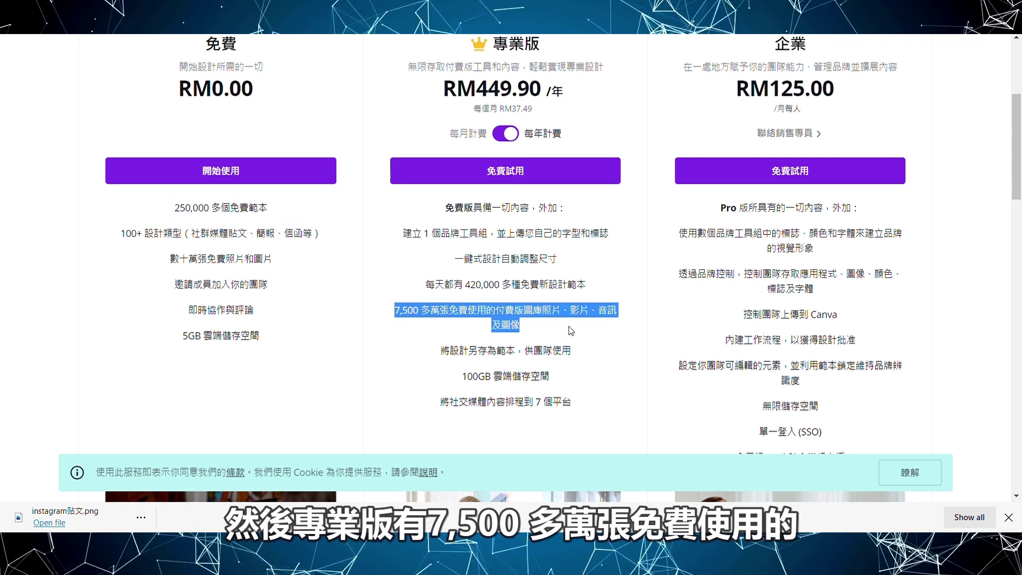
left_click(646, 377)
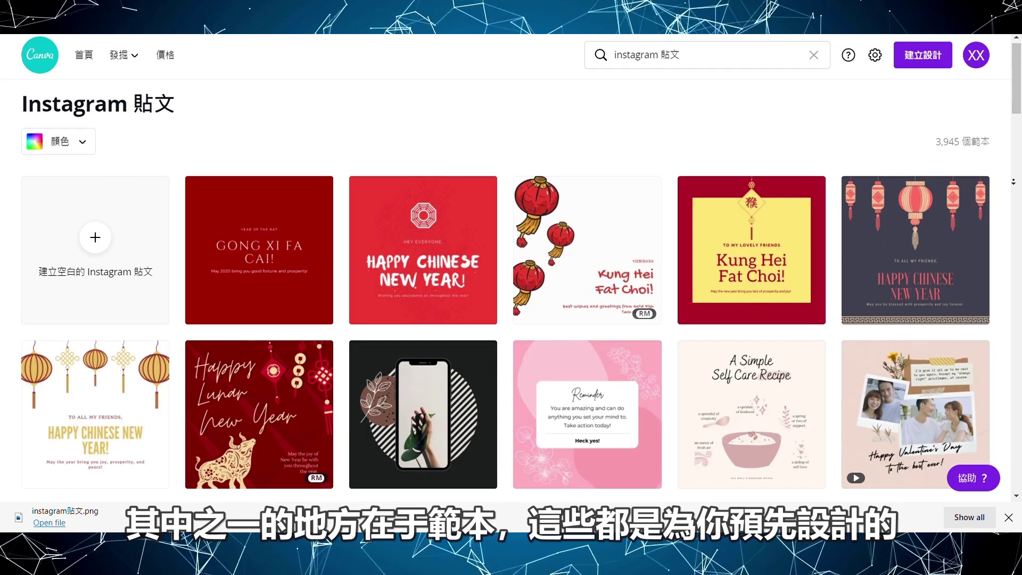
scroll(1013, 170, "down", 1)
scroll(1014, 182, "down", 1)
scroll(1013, 181, "down", 1)
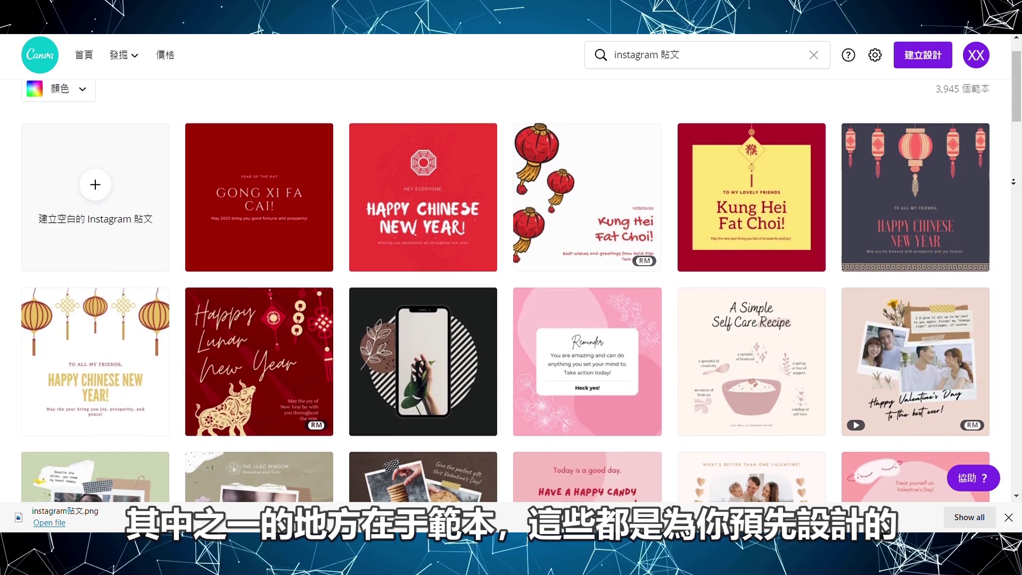
scroll(1014, 181, "down", 2)
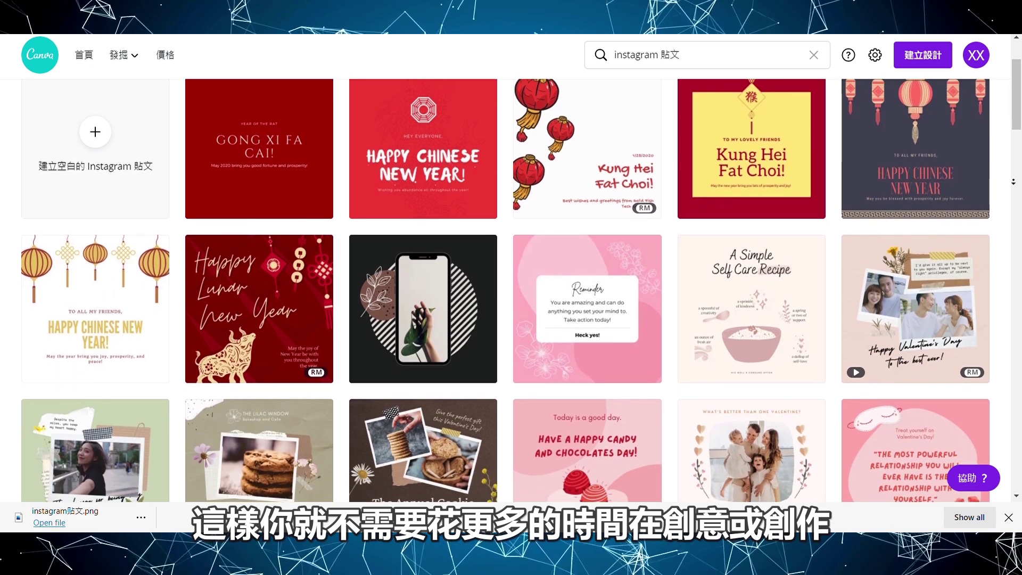
scroll(1013, 181, "down", 2)
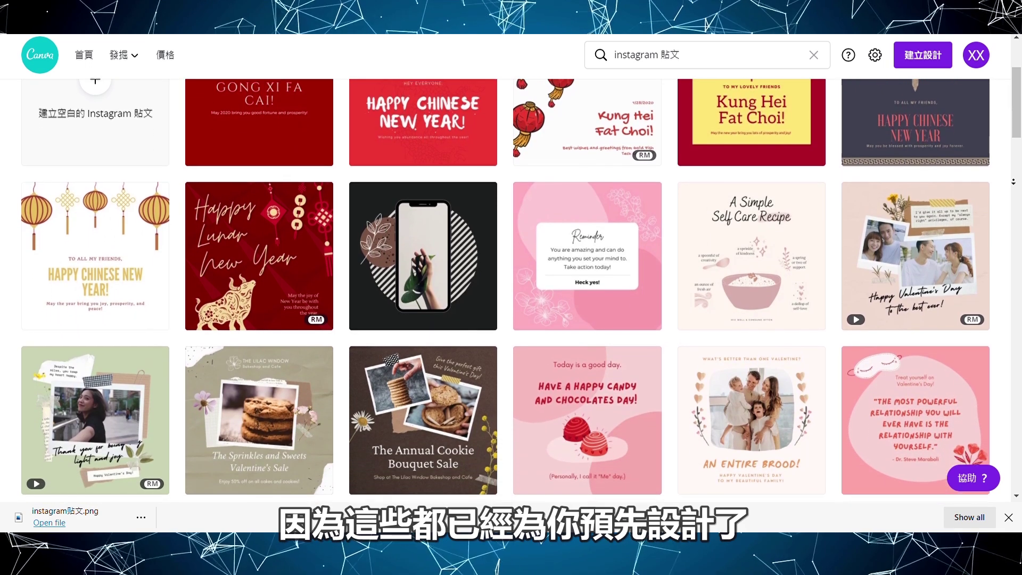
scroll(1014, 182, "down", 1)
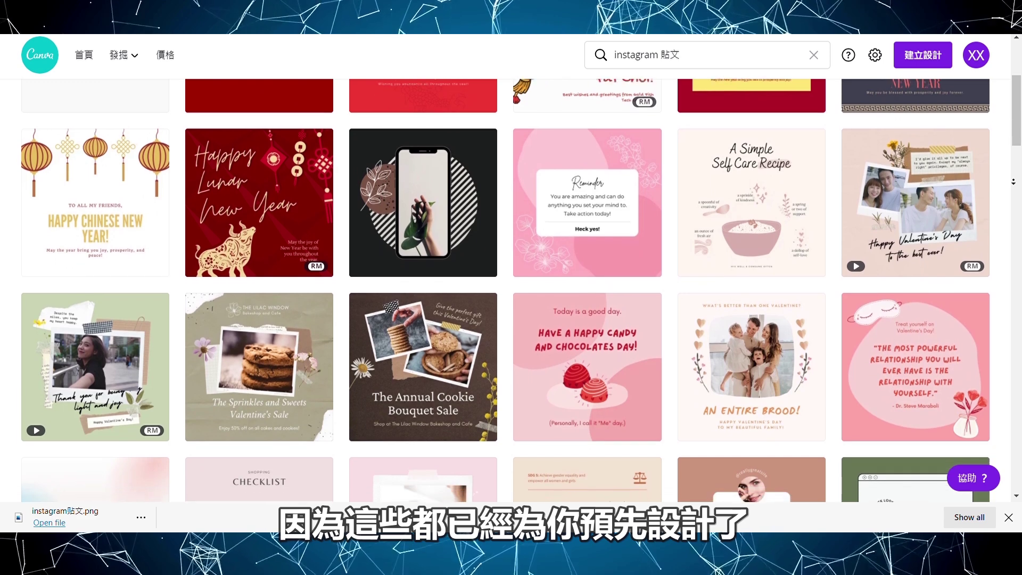
scroll(1014, 181, "down", 1)
scroll(1014, 181, "down", 1)
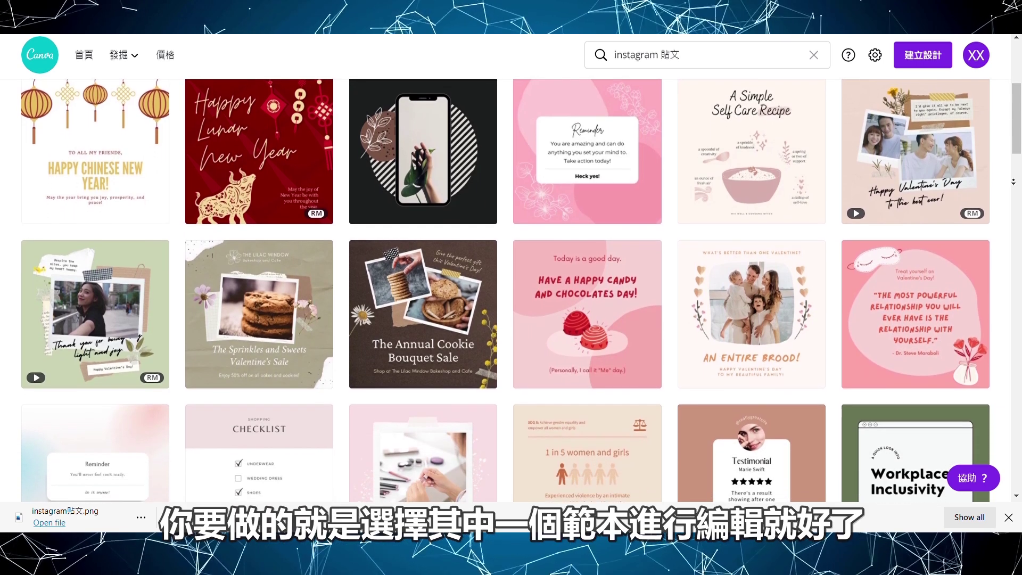
scroll(1014, 182, "down", 1)
scroll(1013, 182, "down", 1)
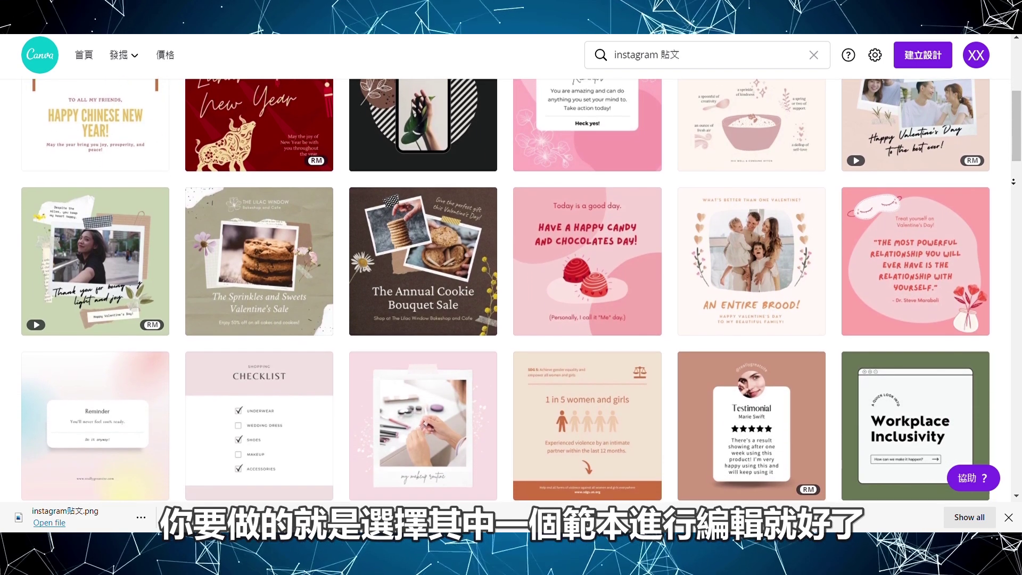
scroll(1014, 181, "down", 1)
scroll(1013, 182, "down", 1)
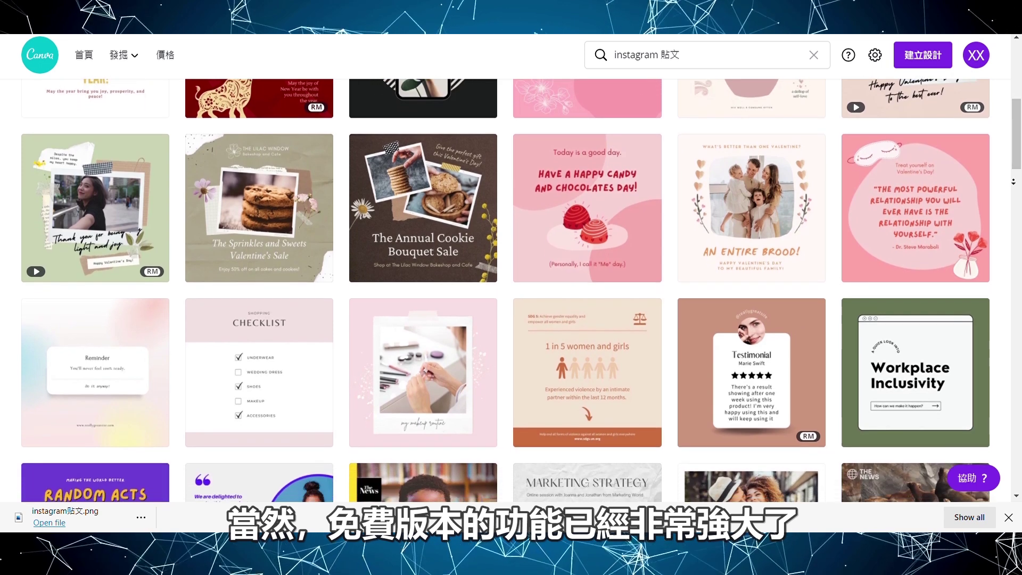
scroll(1013, 181, "down", 1)
scroll(1014, 182, "down", 1)
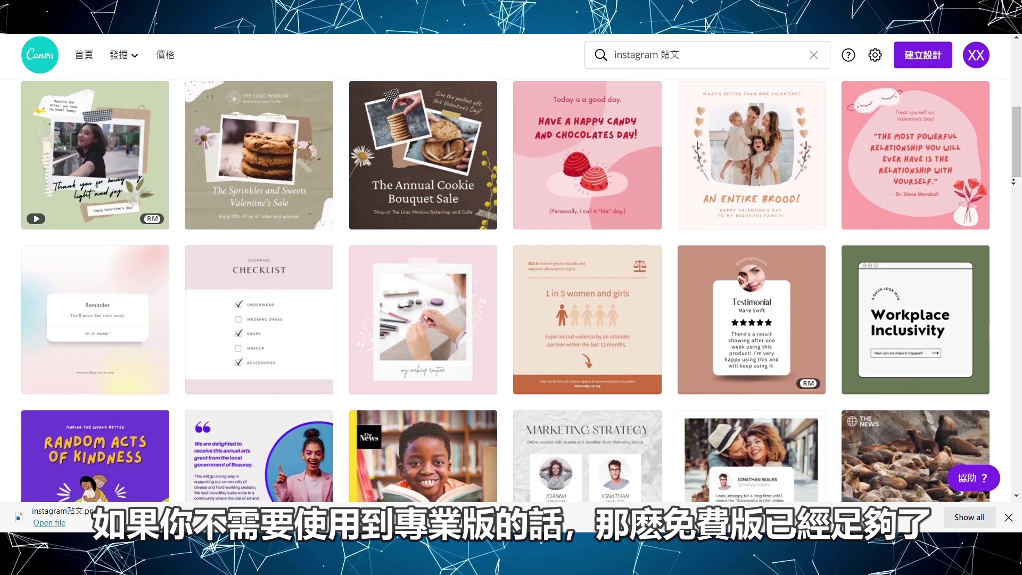
scroll(1014, 182, "down", 1)
scroll(1013, 181, "down", 1)
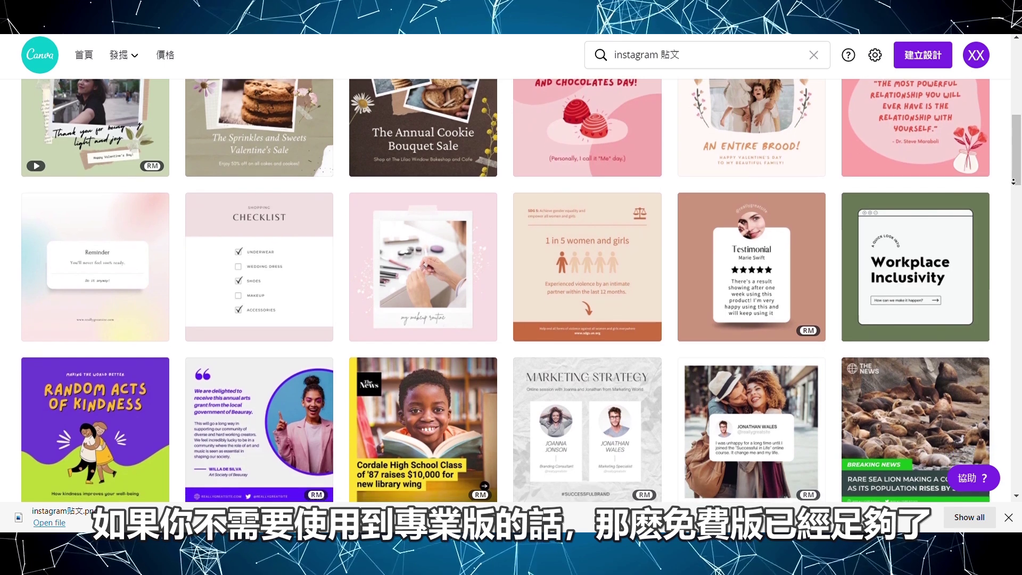
scroll(1013, 181, "down", 1)
scroll(1013, 182, "down", 1)
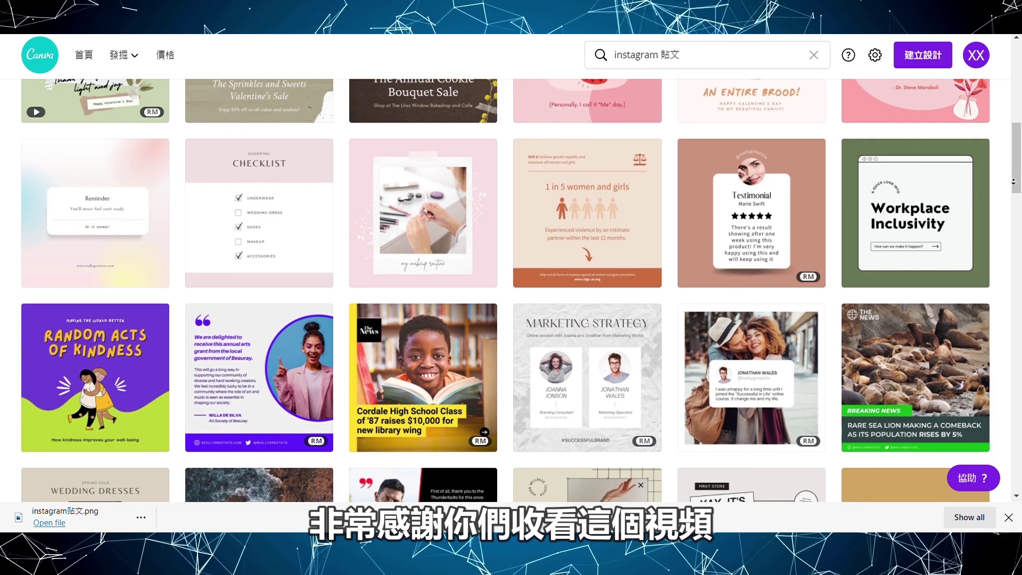
scroll(1014, 182, "down", 1)
scroll(1013, 182, "down", 1)
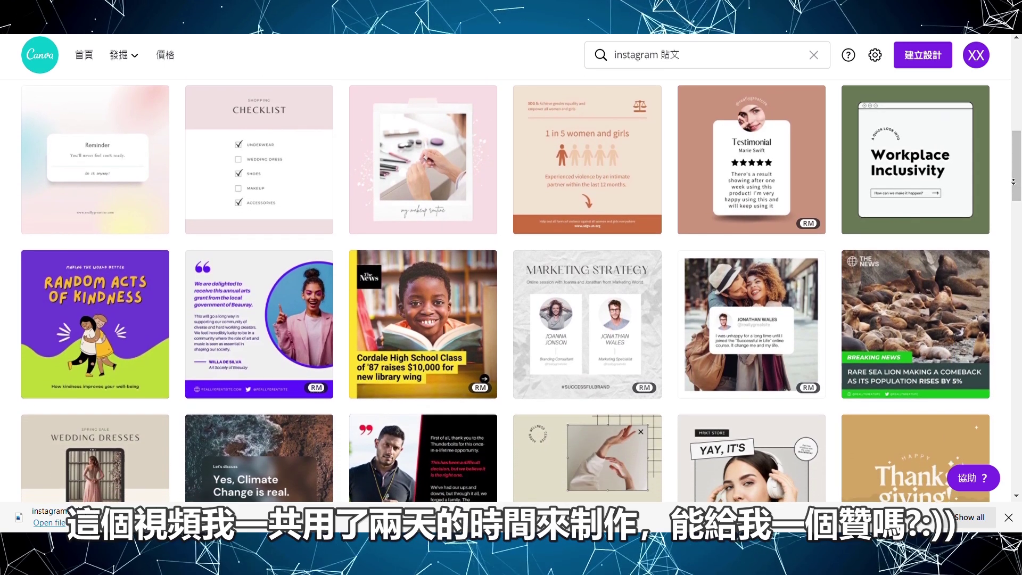
scroll(1014, 181, "down", 1)
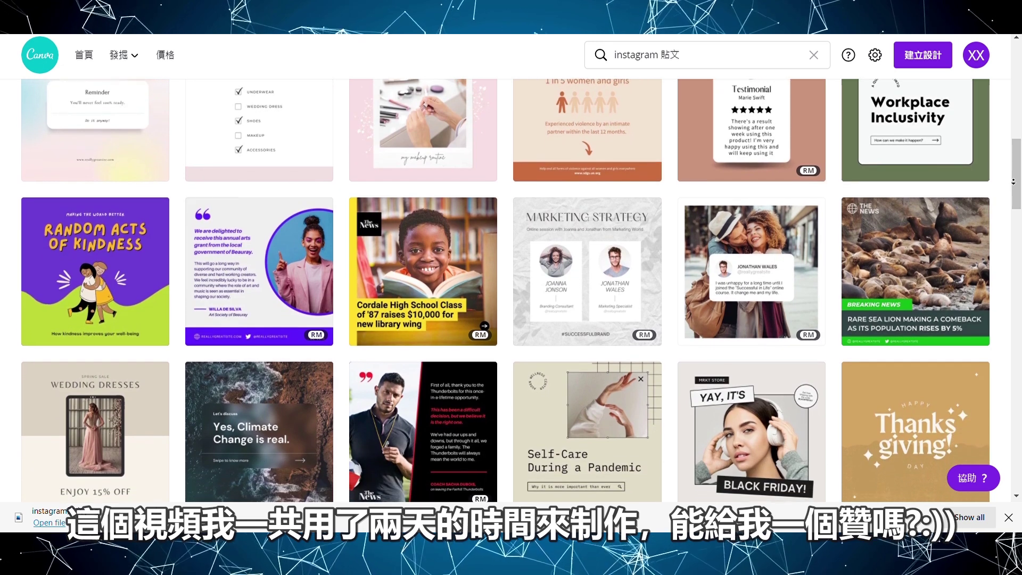
scroll(1014, 182, "down", 1)
scroll(1014, 181, "down", 1)
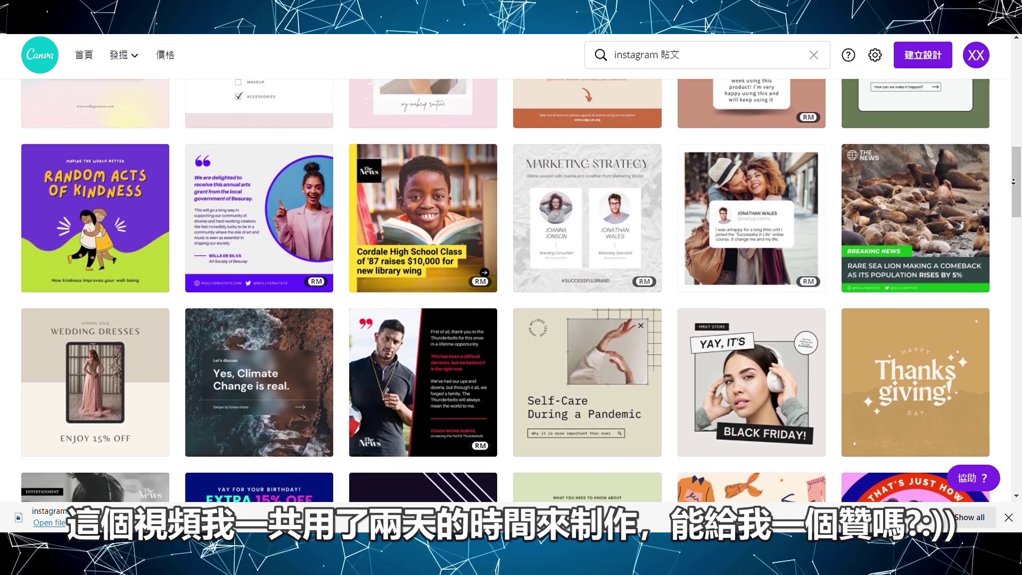
scroll(1014, 182, "down", 1)
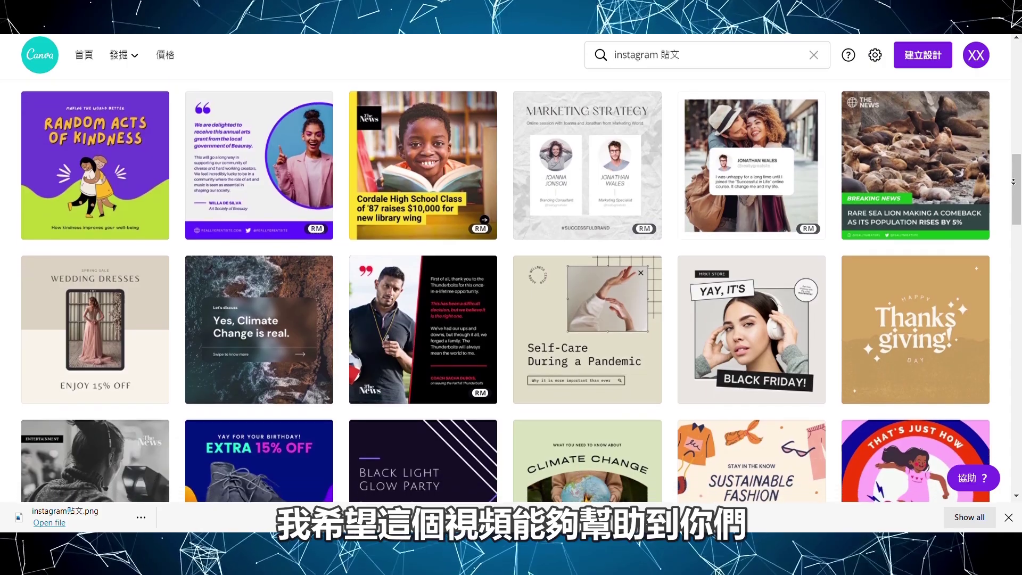